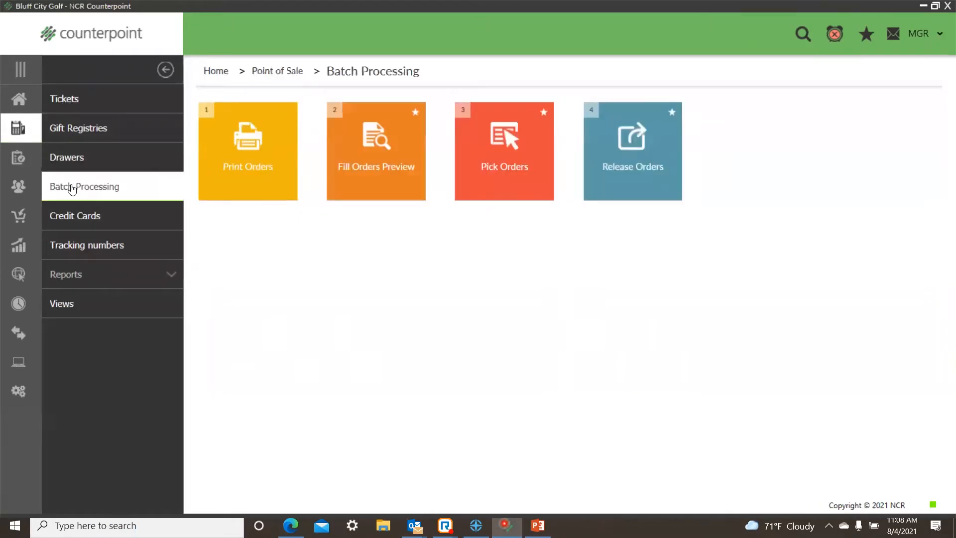
Step: Preview the Print Orders report for store MAIN, station 1, and close the preview
left_click(269, 184)
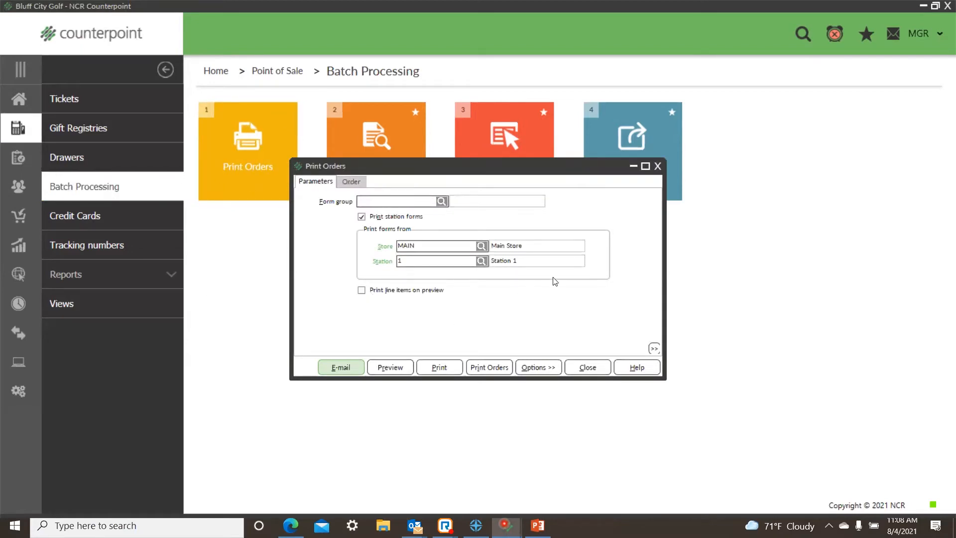
left_click(400, 369)
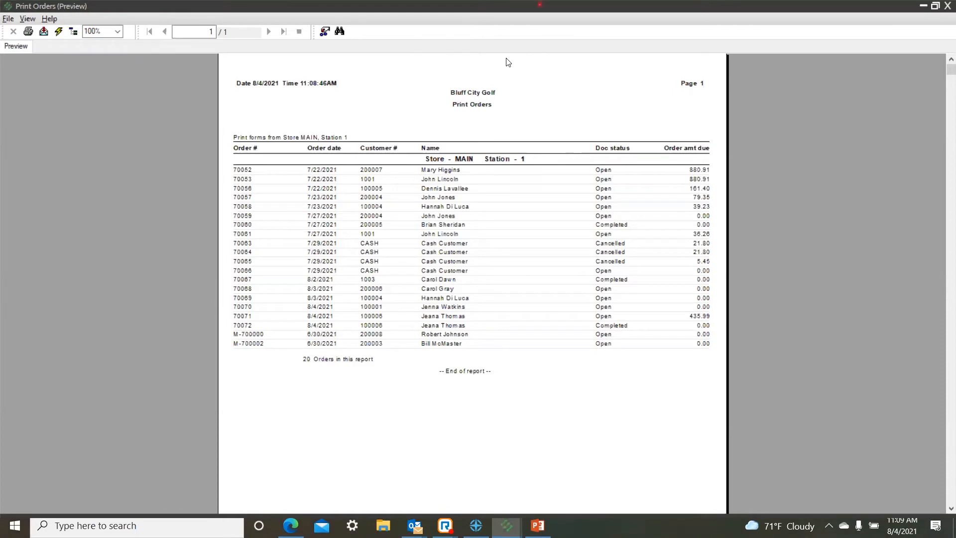
left_click(32, 47)
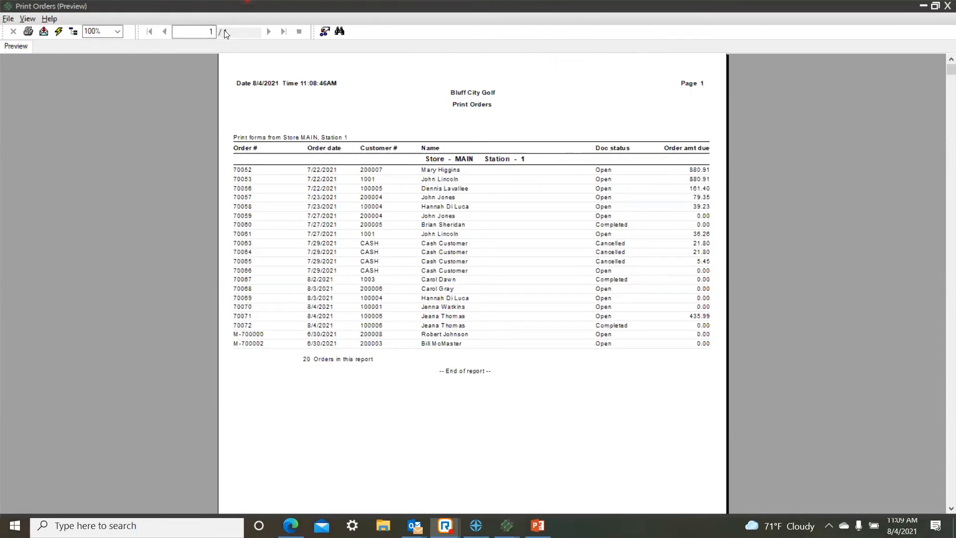
left_click(8, 20)
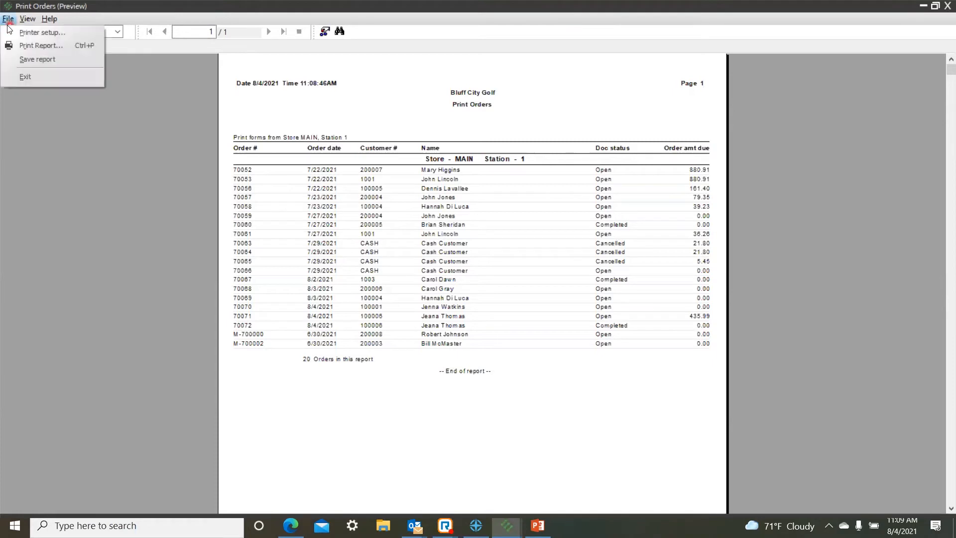
left_click(27, 78)
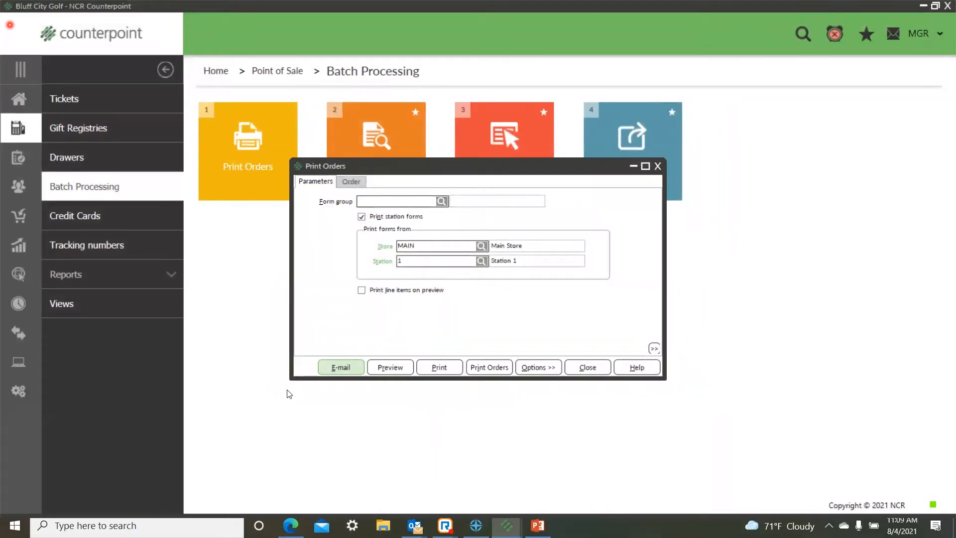
Step: Preview the Print Orders report with line items included, review the Callaway X-12 Irons lines, and close the report and its dialog
left_click(362, 290)
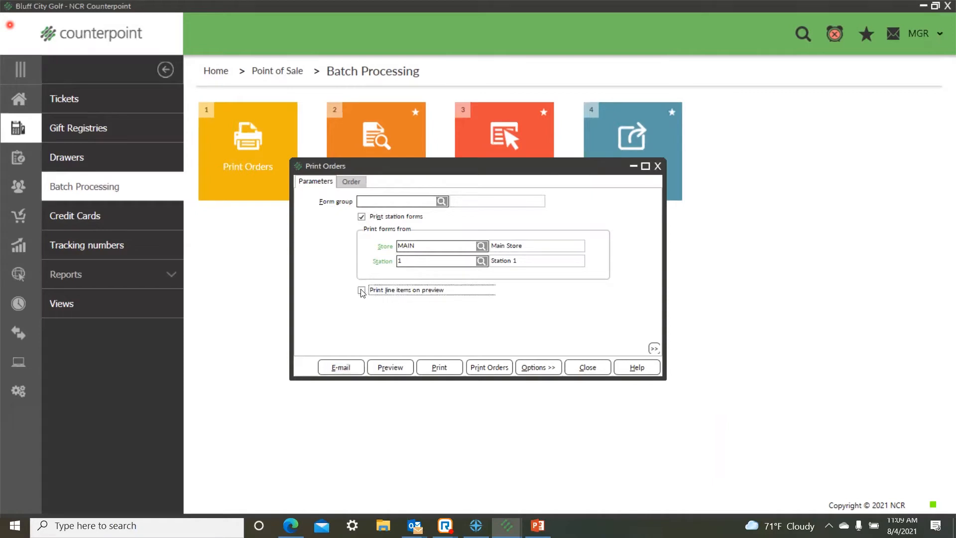
left_click(393, 369)
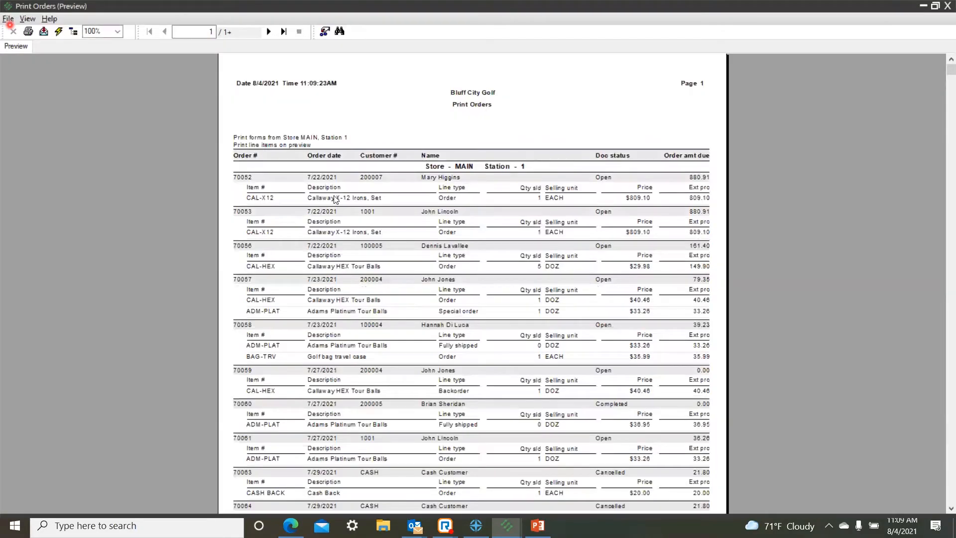
left_click(336, 197)
left_click(329, 233)
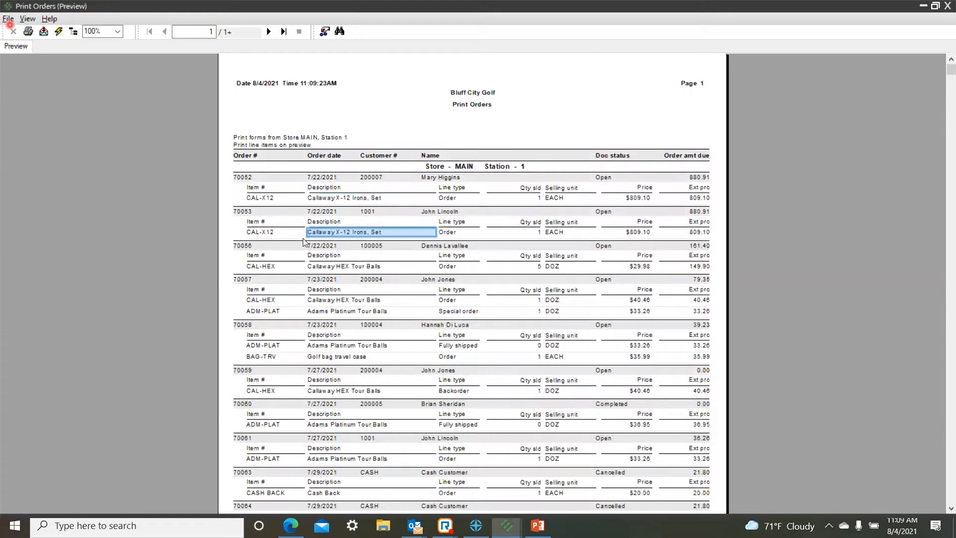
left_click(7, 19)
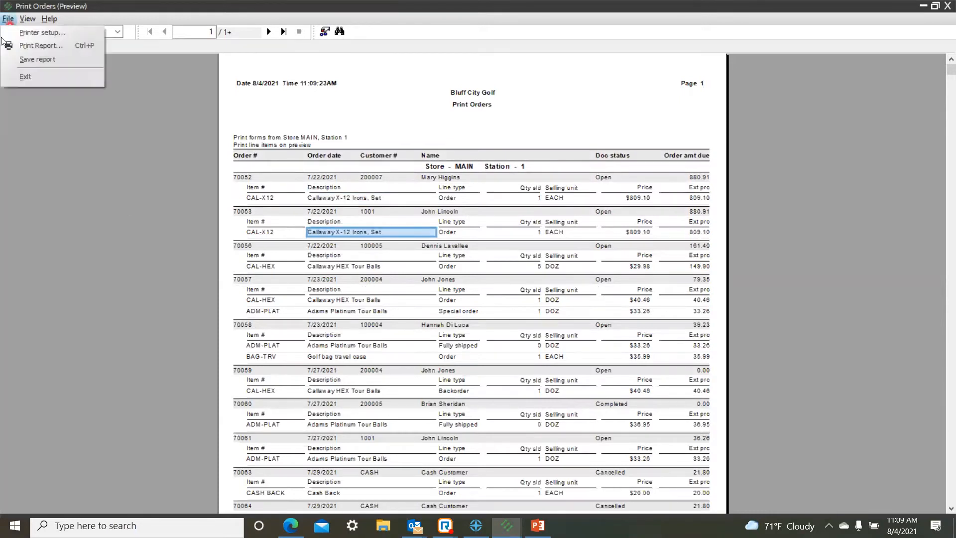
left_click(25, 77)
key("Escape")
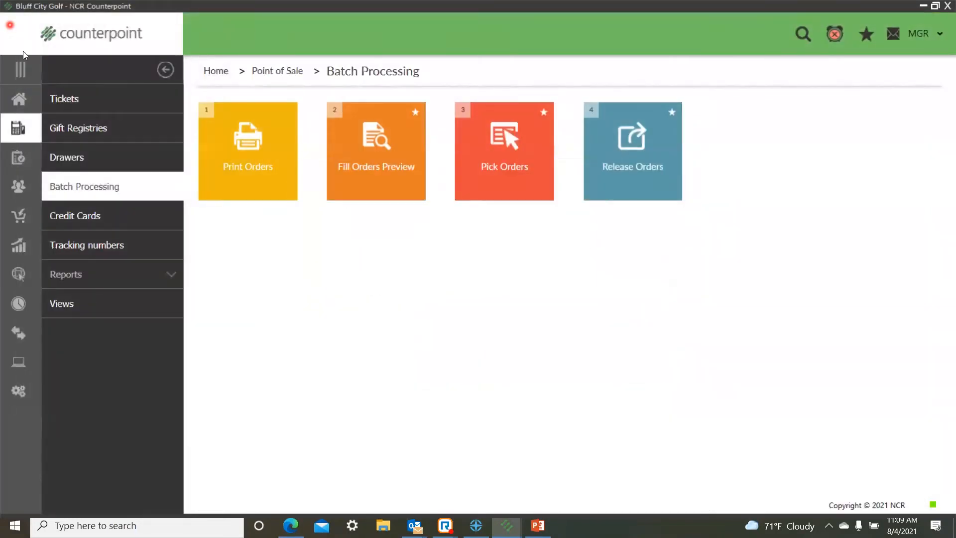
Step: Preview the Fill Orders report for store MAIN with partial orders and lines allowed, displayed at 150%
left_click(369, 181)
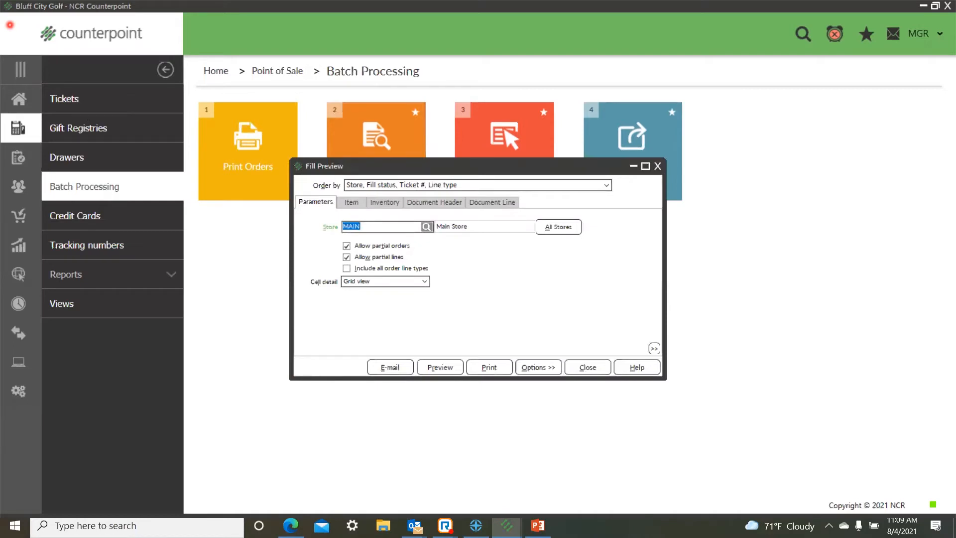
left_click(442, 372)
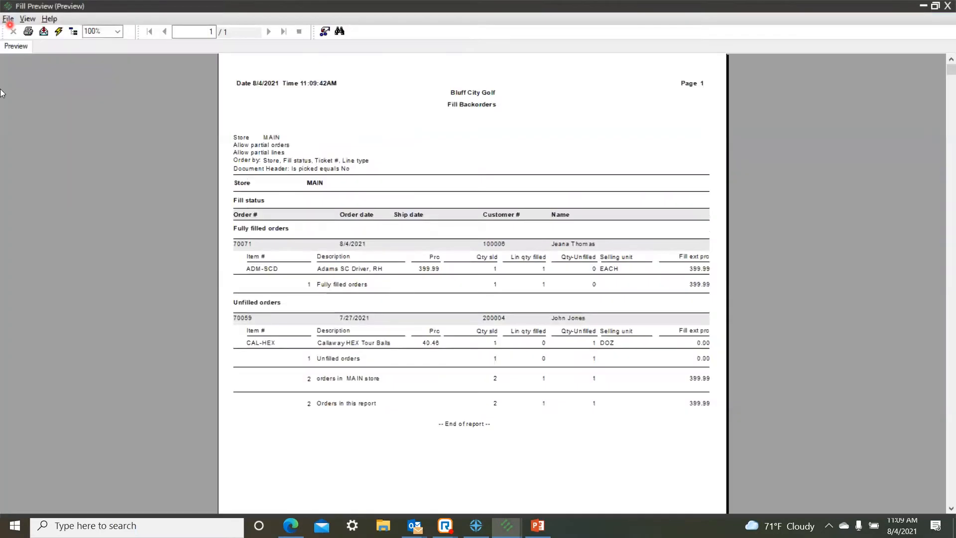
left_click(117, 30)
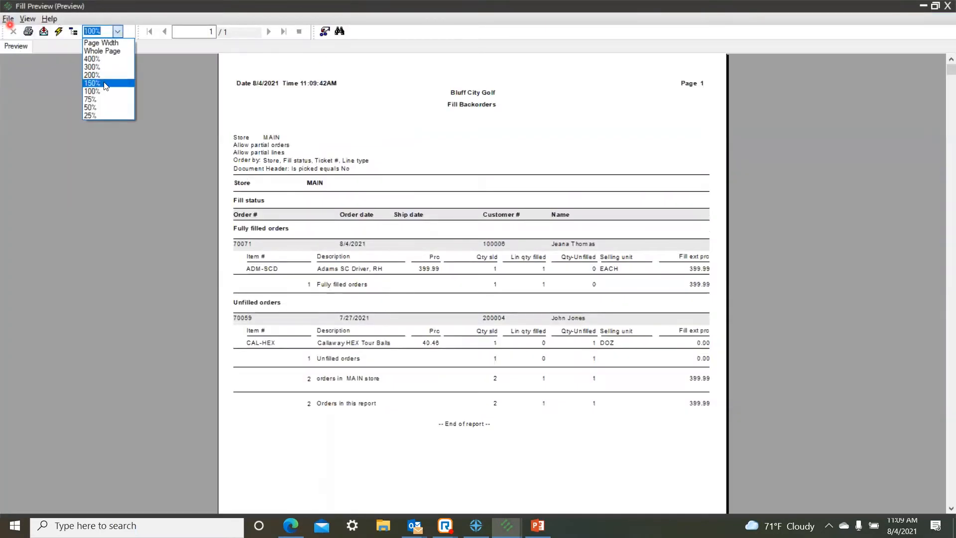
left_click(97, 82)
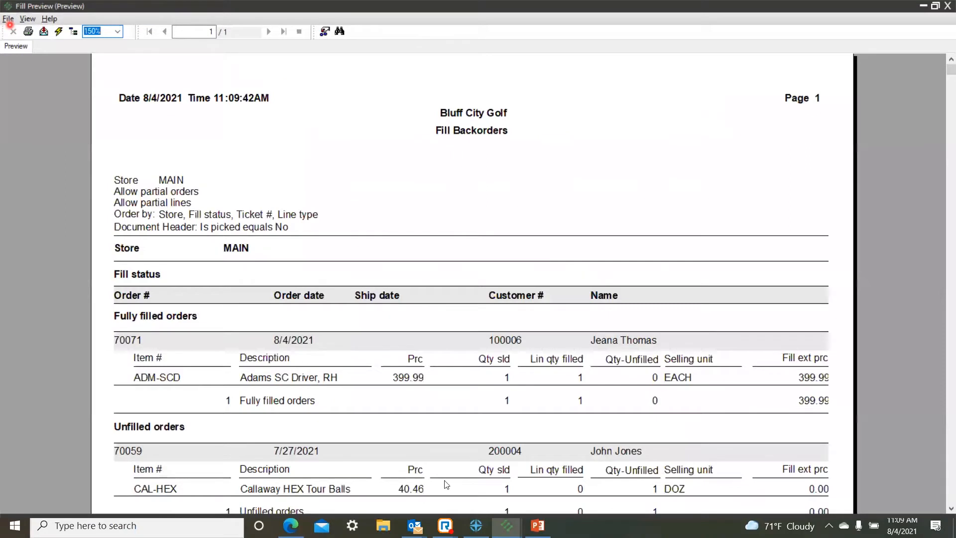
Step: Examine the fully filled order's customer, its item number, and the sold and filled quantities
left_click(629, 339)
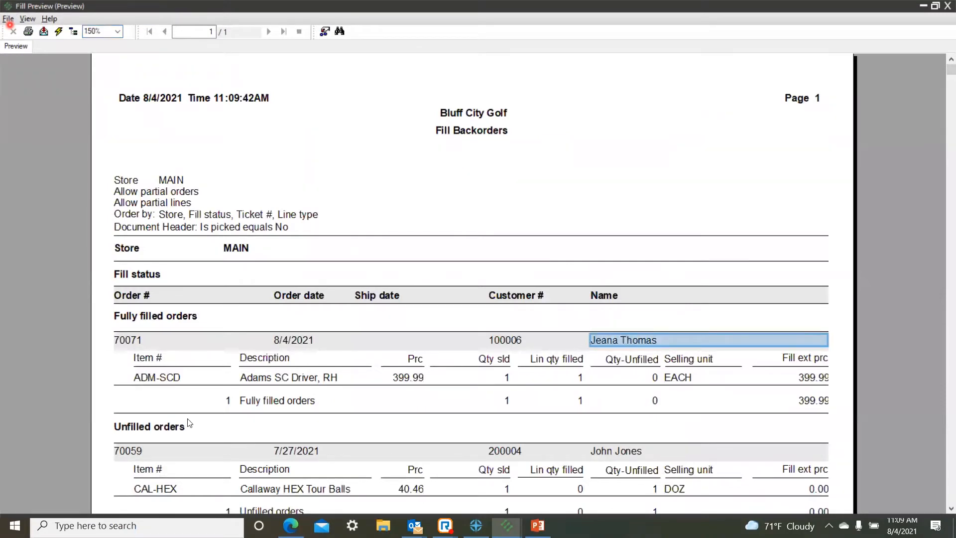
left_click(166, 380)
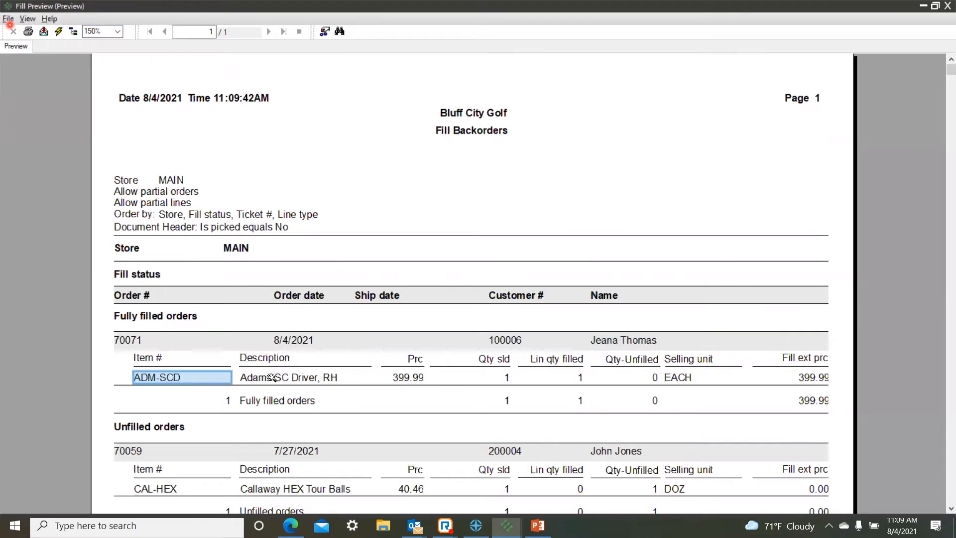
left_click(503, 378)
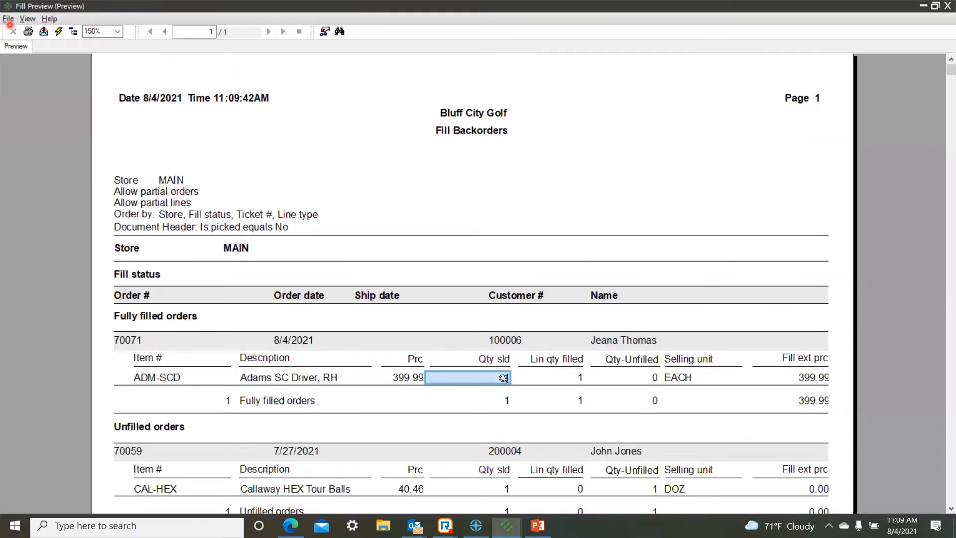
left_click(579, 376)
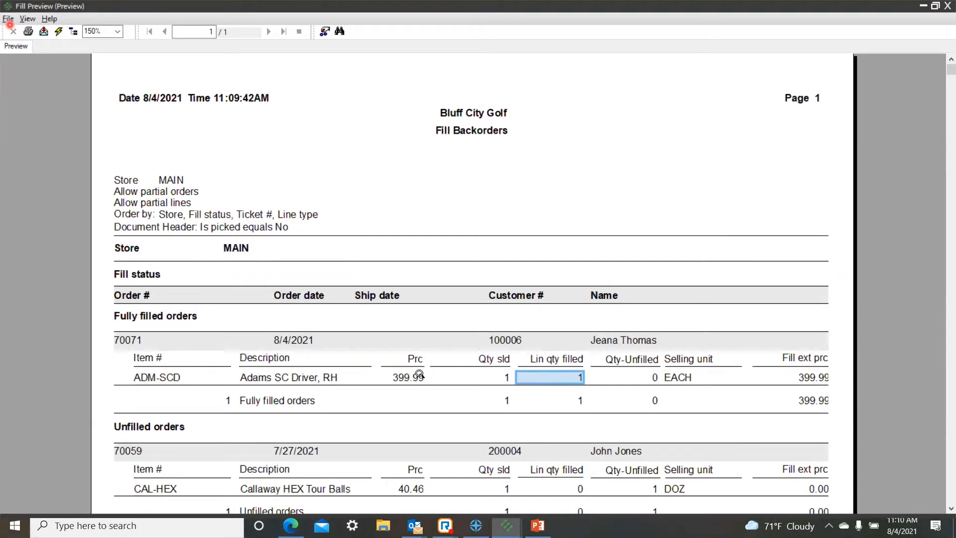
Step: Examine the unfilled order's customer, item and sold and filled quantities, and close the fill report and its dialog
scroll(420, 374, "down", 2)
left_click(622, 327)
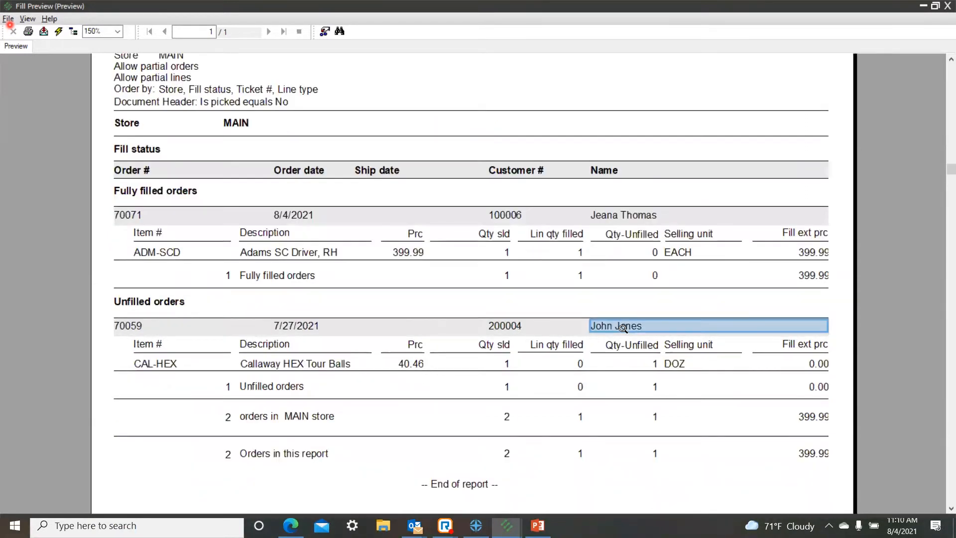
left_click(506, 364)
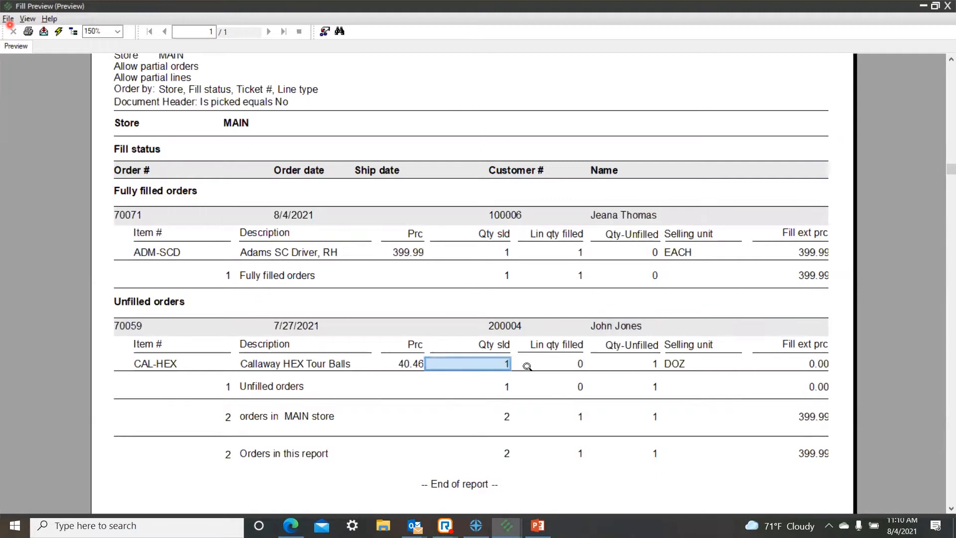
left_click(579, 364)
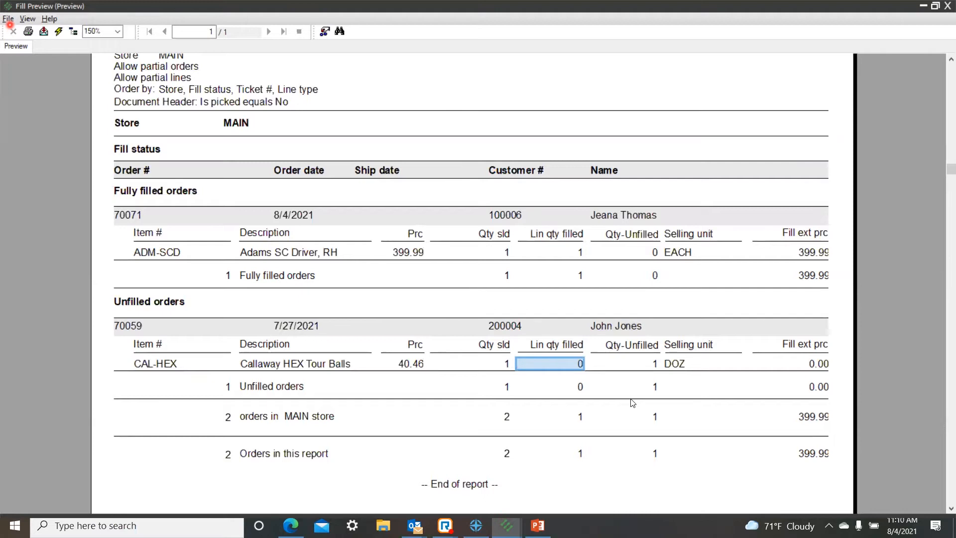
left_click(164, 365)
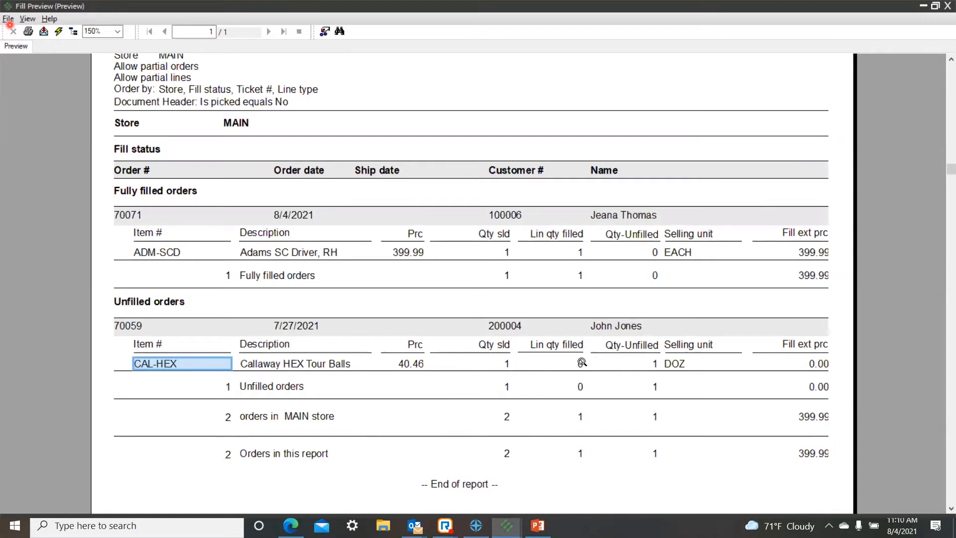
left_click(8, 18)
left_click(25, 76)
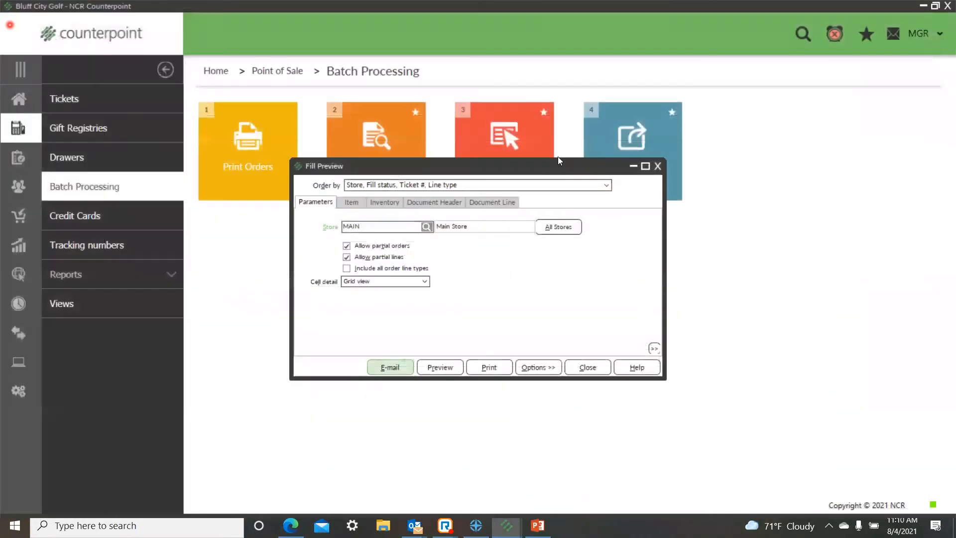
left_click(656, 167)
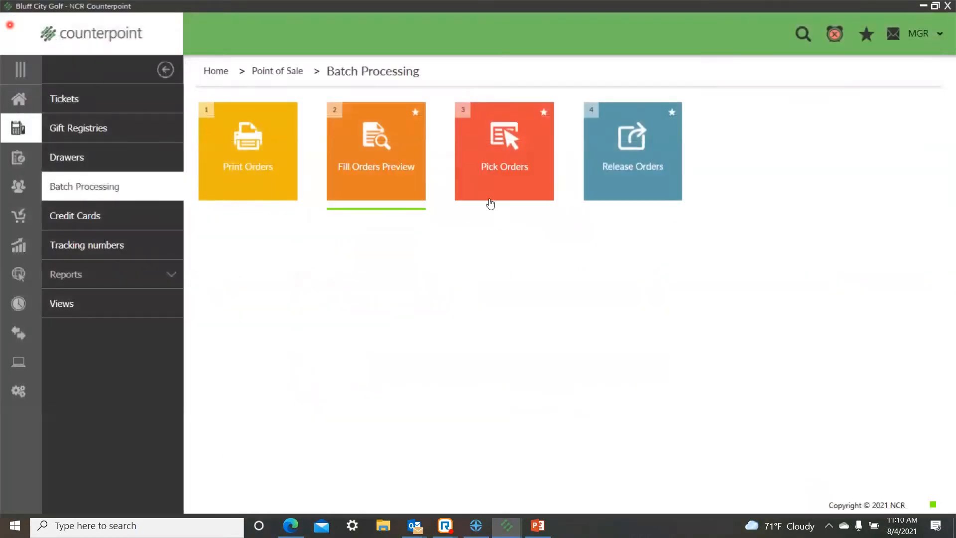
Step: Enable line items on the Pick Orders preview for store MAIN, station 1, review the report and close it
left_click(513, 166)
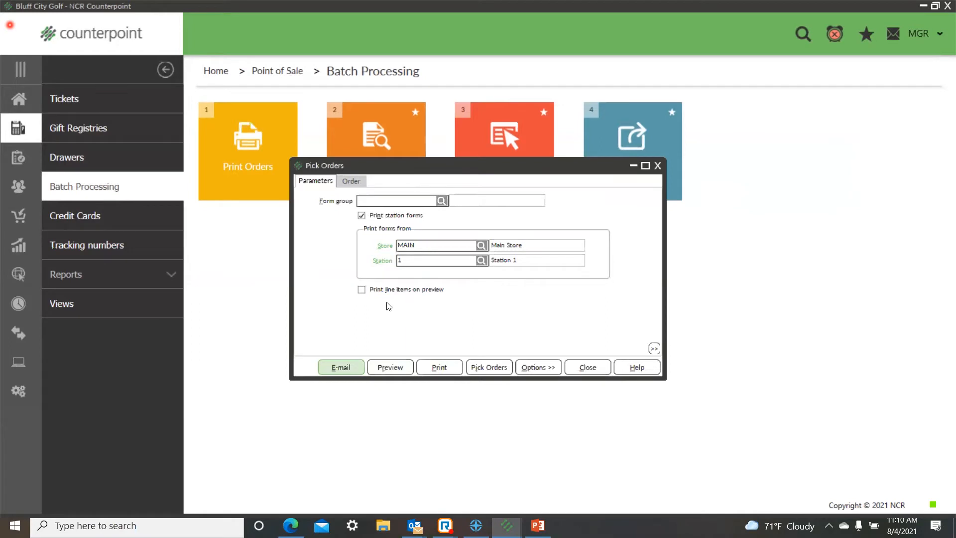
left_click(360, 290)
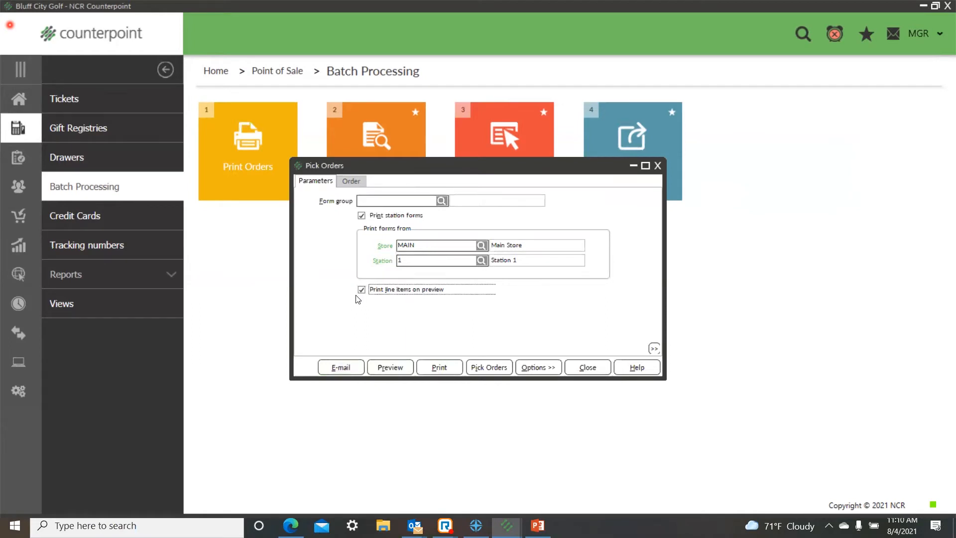
left_click(389, 366)
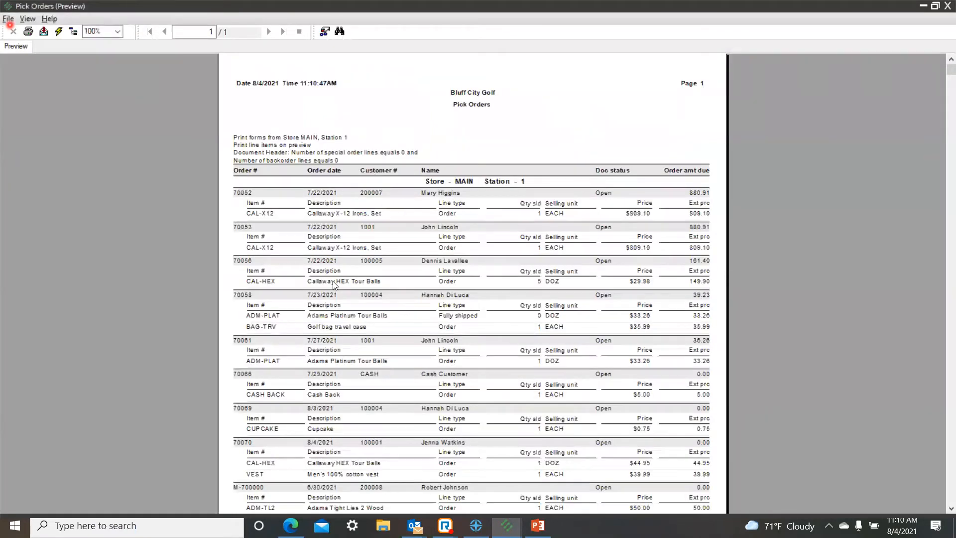
left_click(8, 19)
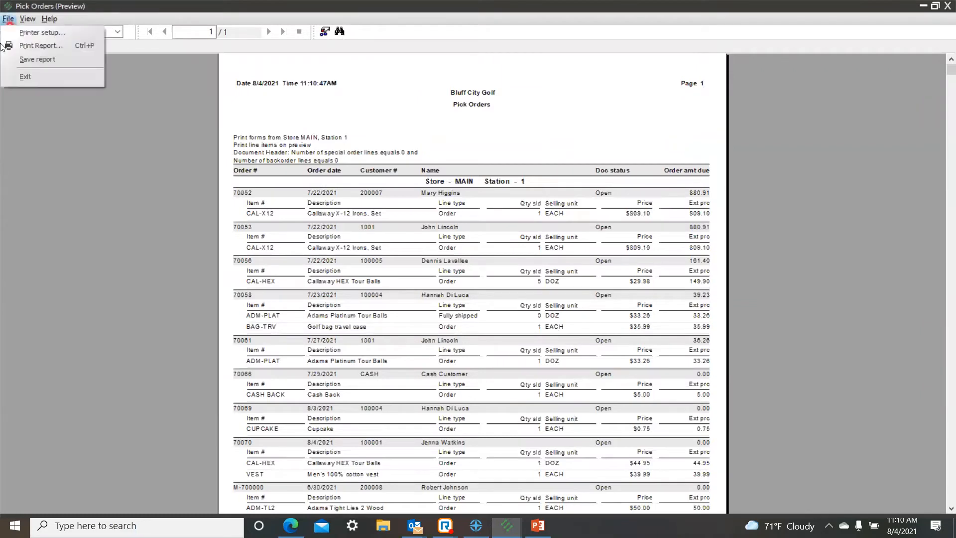
left_click(16, 77)
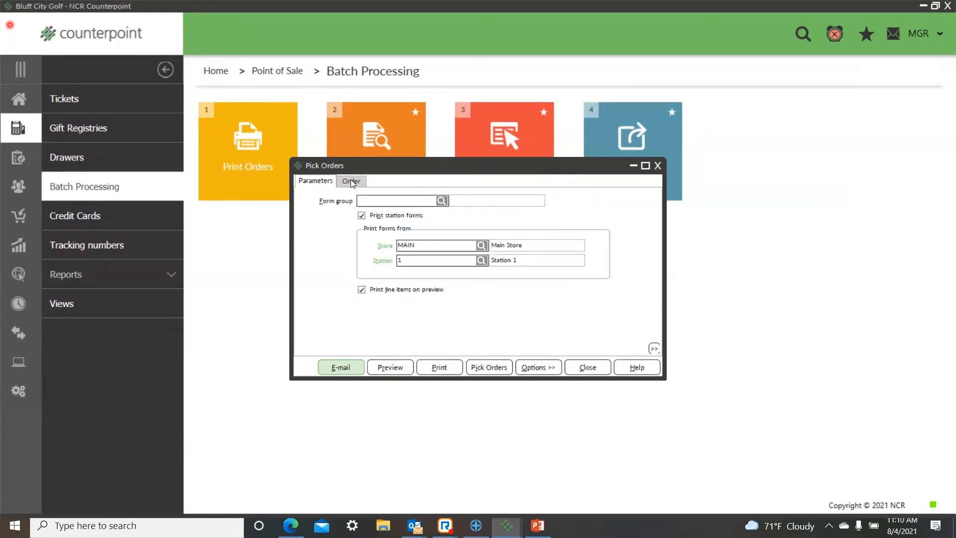
Step: Clear the number of backorder lines filter for Pick Orders and preview the report again
left_click(351, 181)
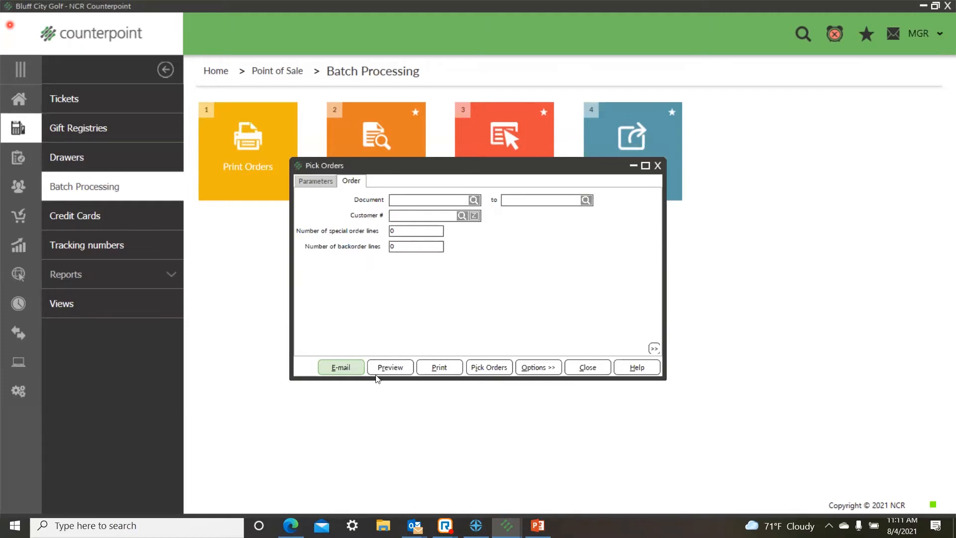
left_click(416, 246)
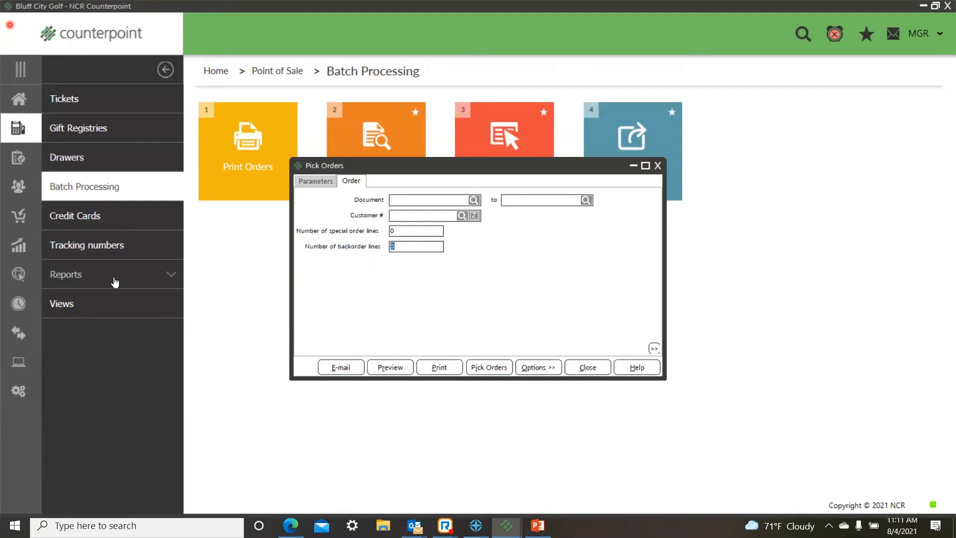
key("BackSpace")
left_click(387, 366)
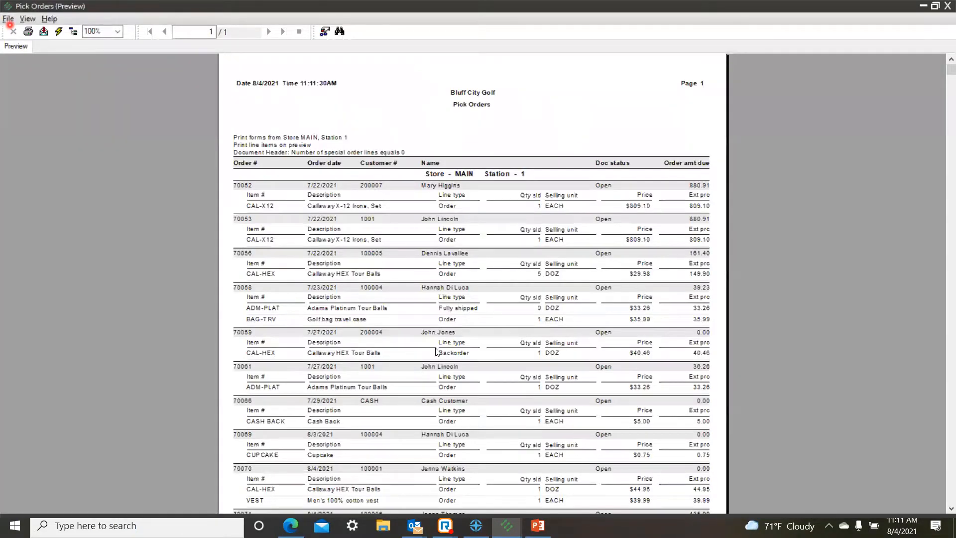
Step: Examine the customer and backorder line type of the Adams SC Driver order dated 8/4/2021, and close the pick report
scroll(436, 351, "down", 5)
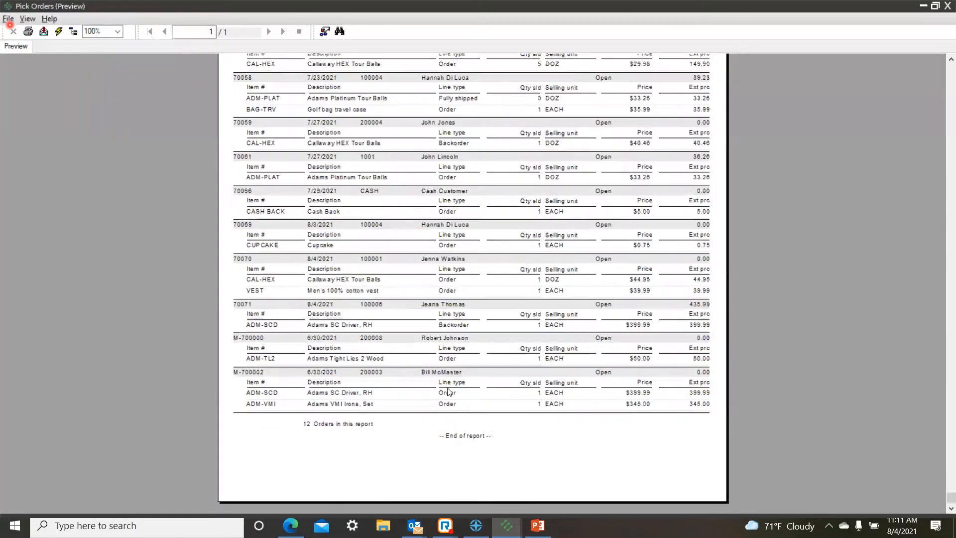
left_click(439, 305)
left_click(451, 326)
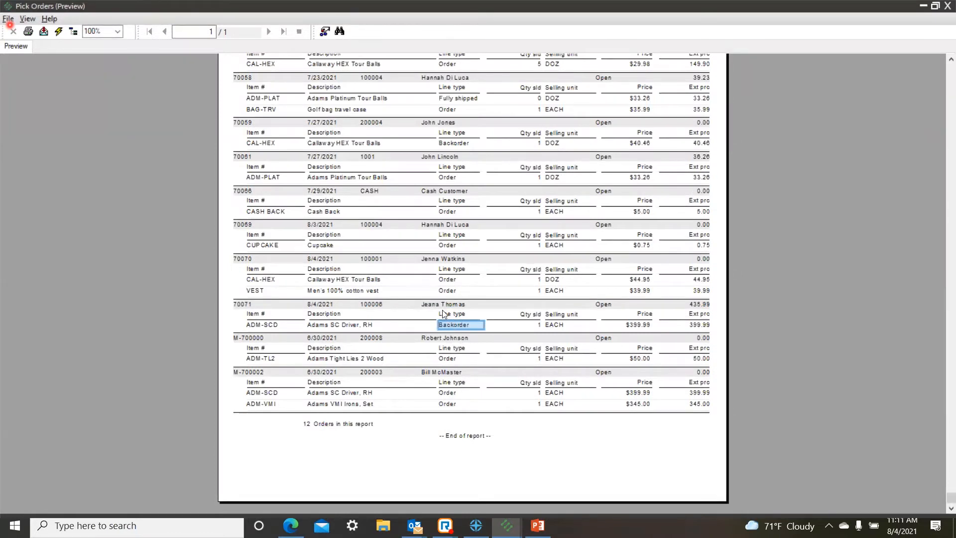
left_click(8, 19)
left_click(21, 74)
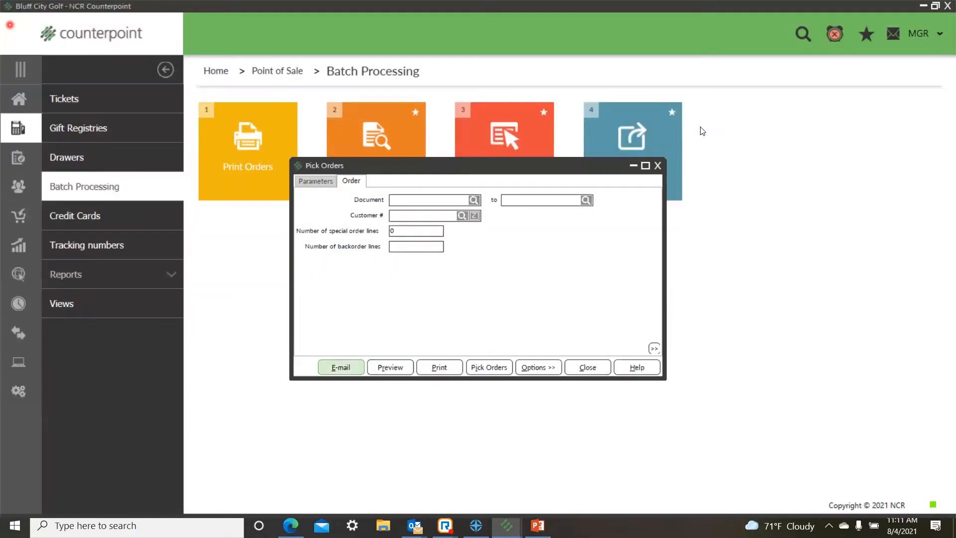
Step: Close Pick Orders, preview Release Orders for store MAIN, station 1 with drawer 1, review the order summary and close the report
left_click(658, 166)
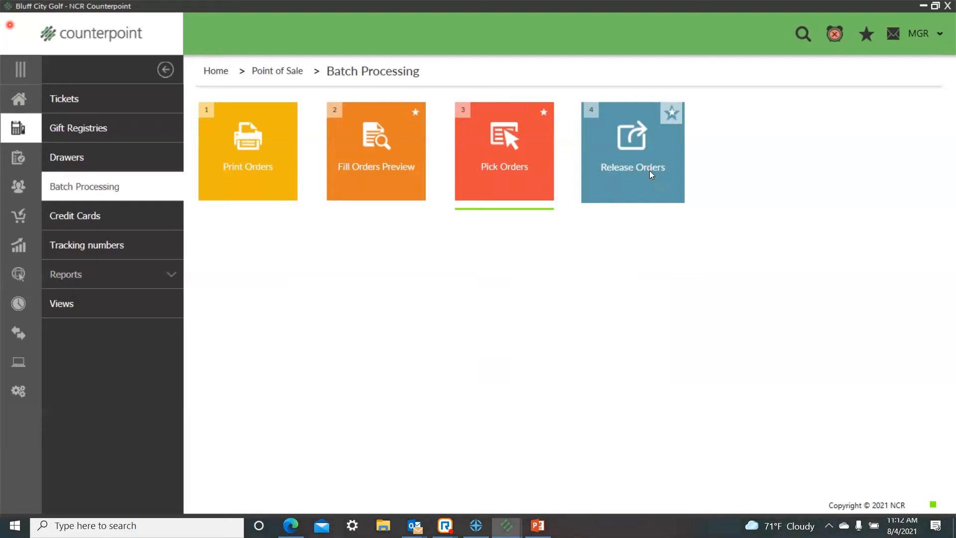
left_click(651, 170)
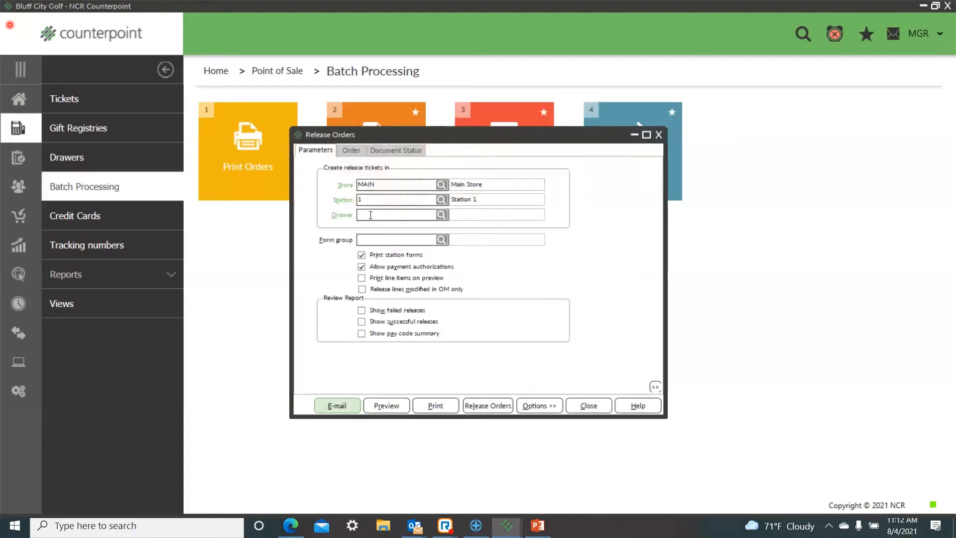
left_click(371, 211)
type("1")
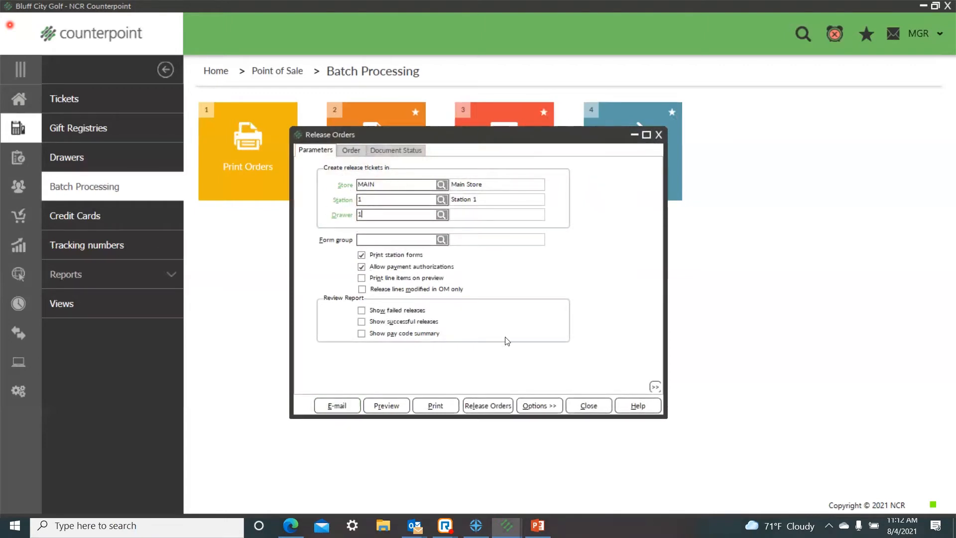
left_click(383, 406)
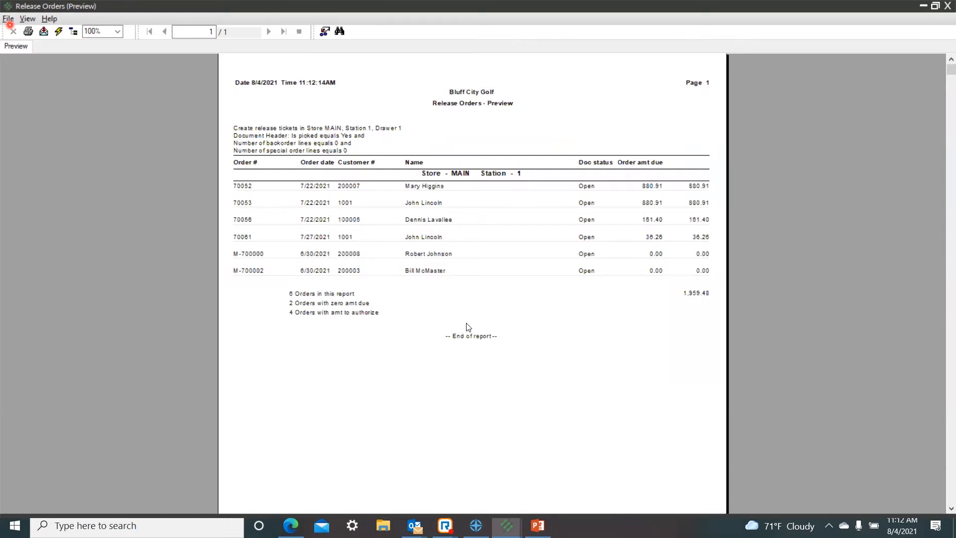
left_click(462, 301)
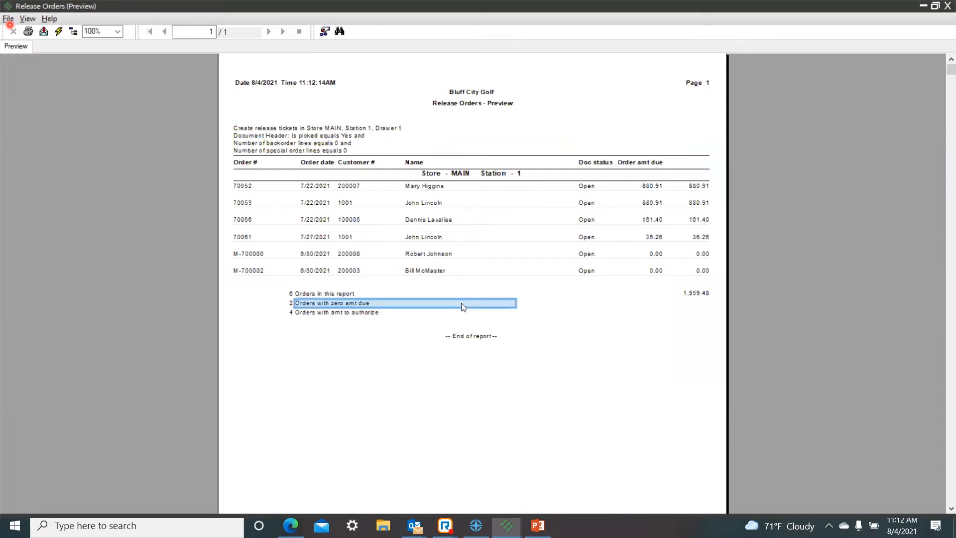
left_click(8, 19)
left_click(17, 79)
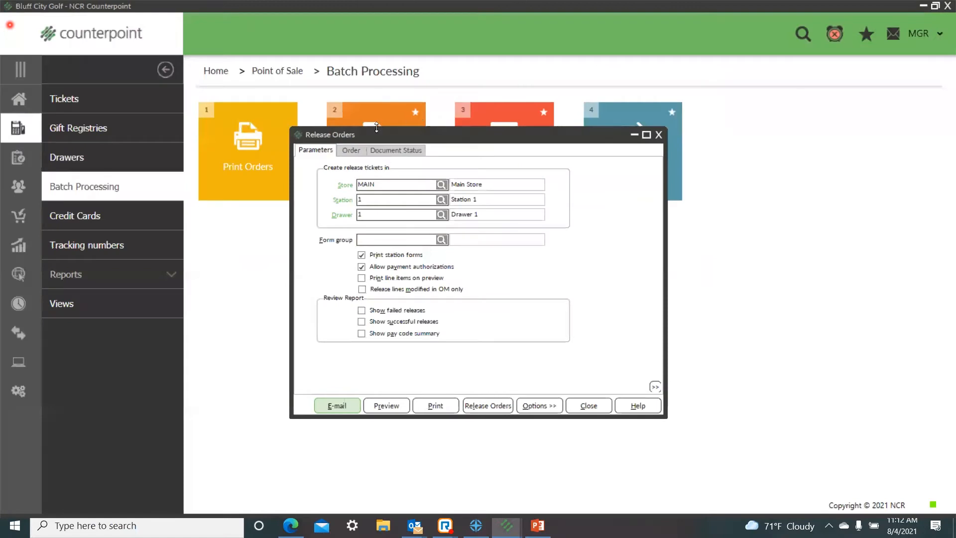
Step: Clear the Is picked filter for Release Orders and preview the report again
left_click(351, 150)
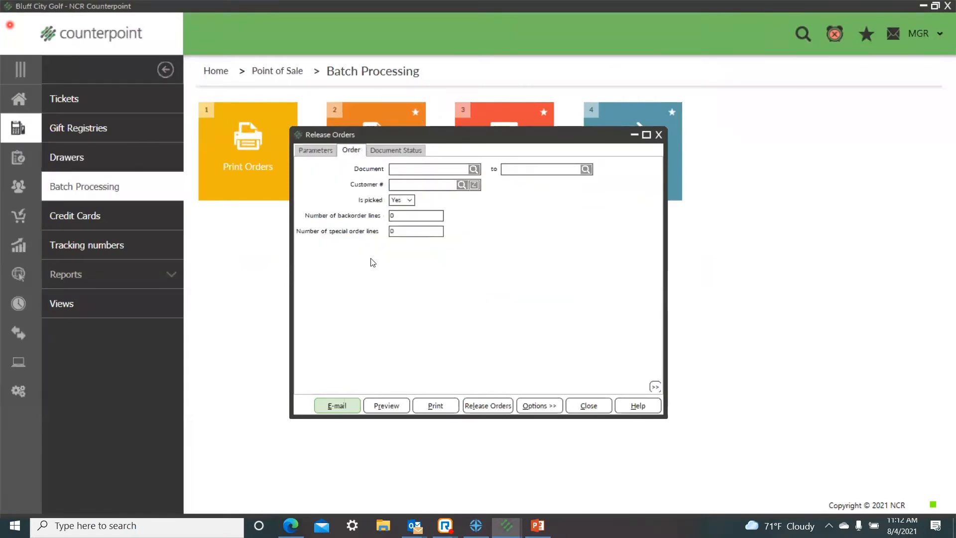
left_click(409, 200)
left_click(403, 211)
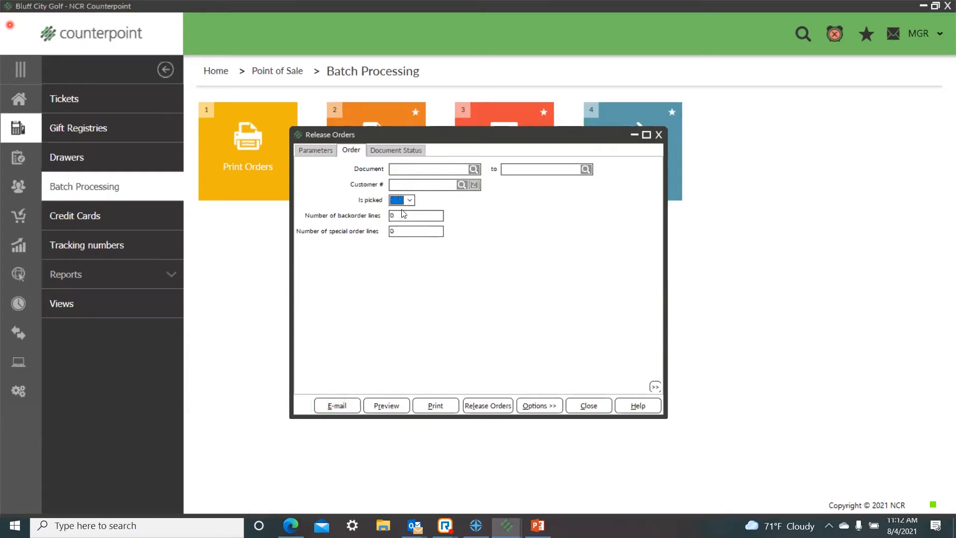
left_click(391, 406)
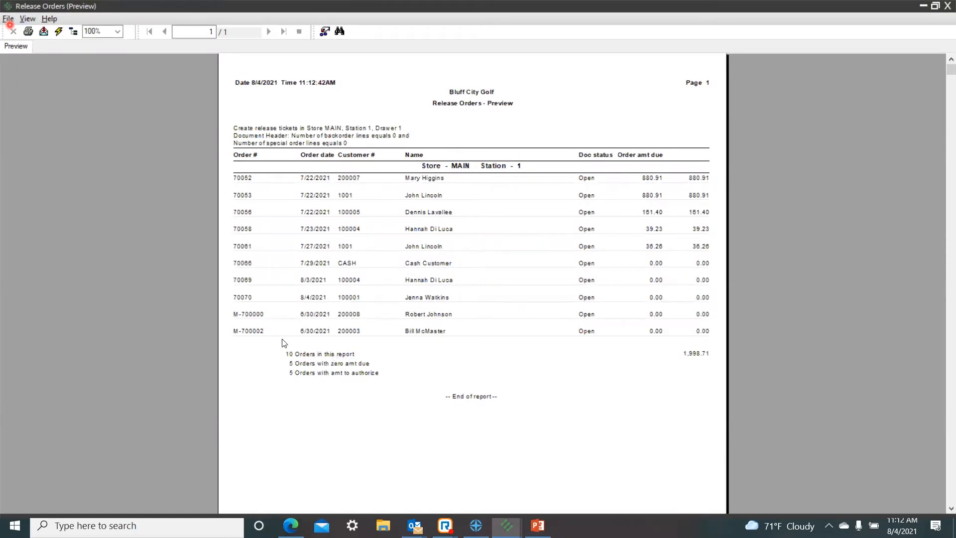
Step: Examine the report's totals for orders listed, orders with zero amount due and orders to authorize, and close the report
left_click(280, 355)
left_click(323, 357)
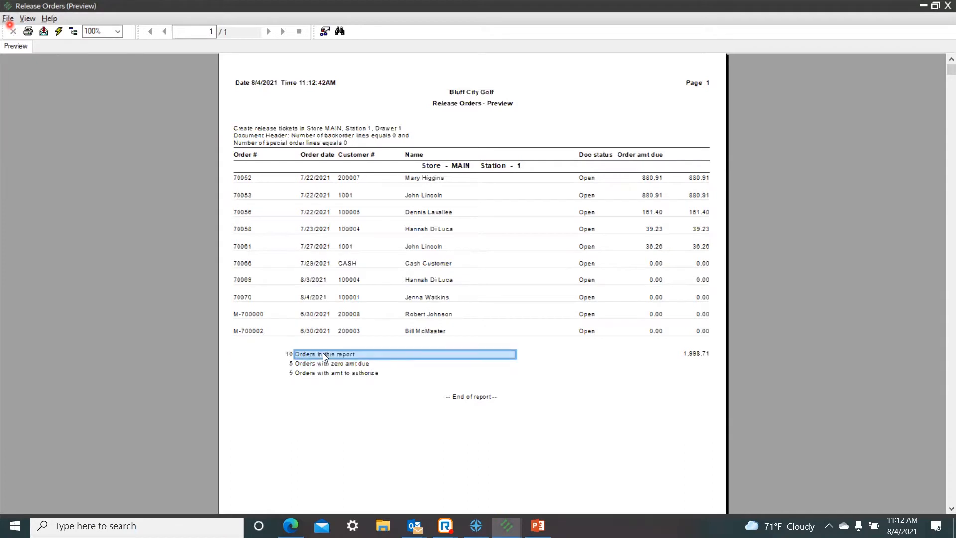
left_click(291, 363)
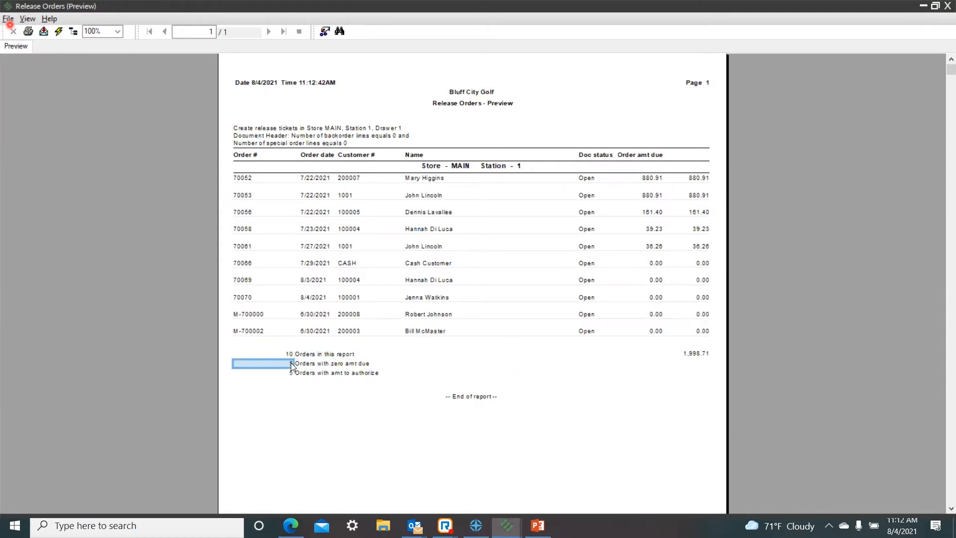
left_click(352, 364)
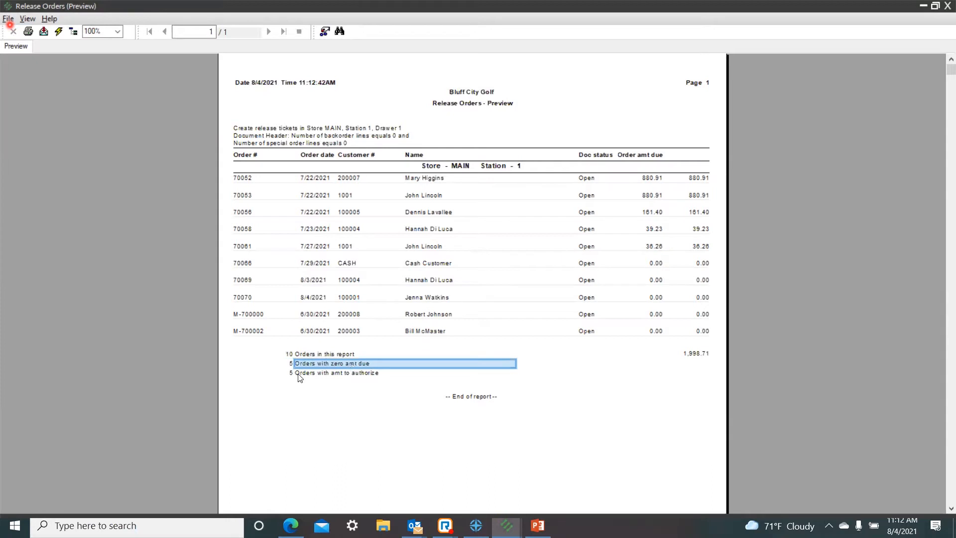
left_click(340, 372)
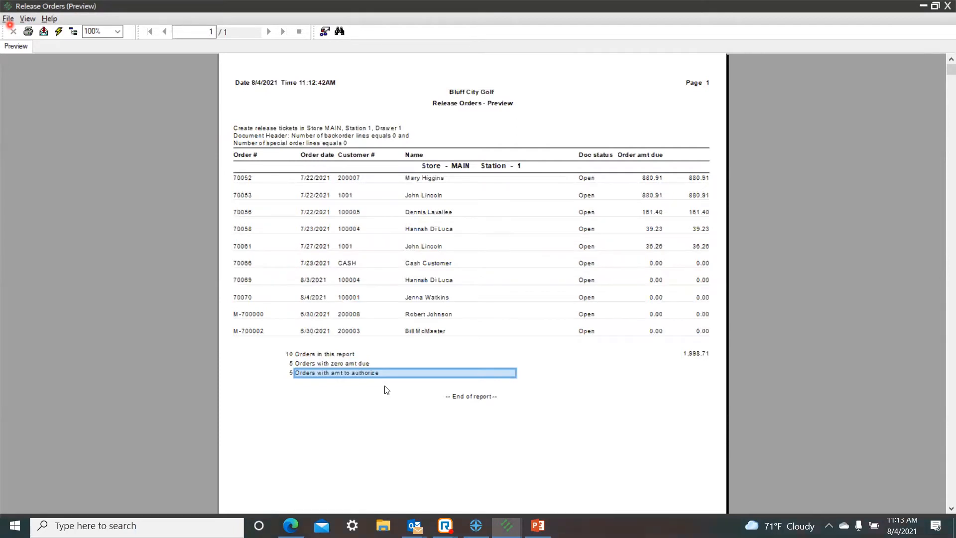
left_click(7, 20)
left_click(25, 74)
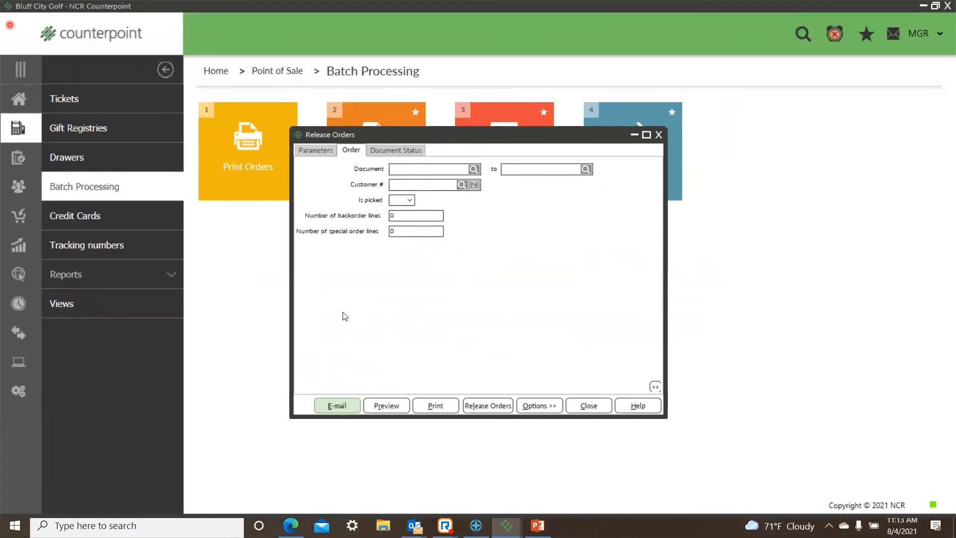
Step: Clear the backorder and special order line filters, preview the release report again, and close the report and the Release Orders dialog
double_click(417, 232)
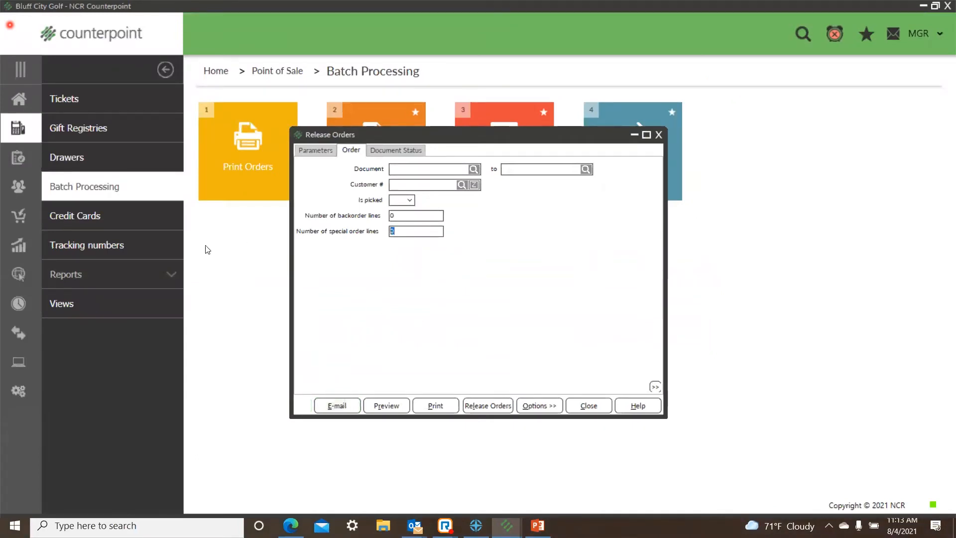
key("BackSpace")
double_click(414, 217)
key("BackSpace")
left_click(382, 412)
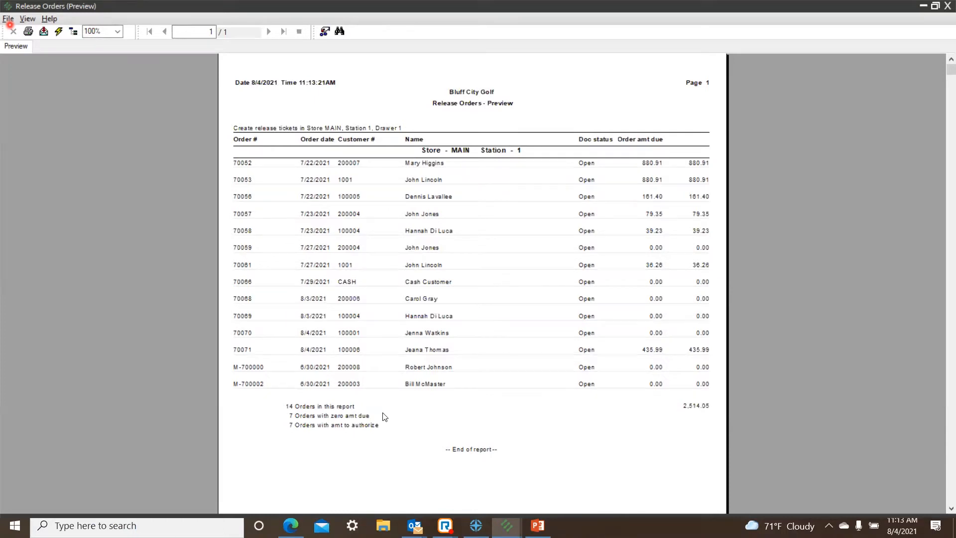
left_click(7, 19)
left_click(25, 79)
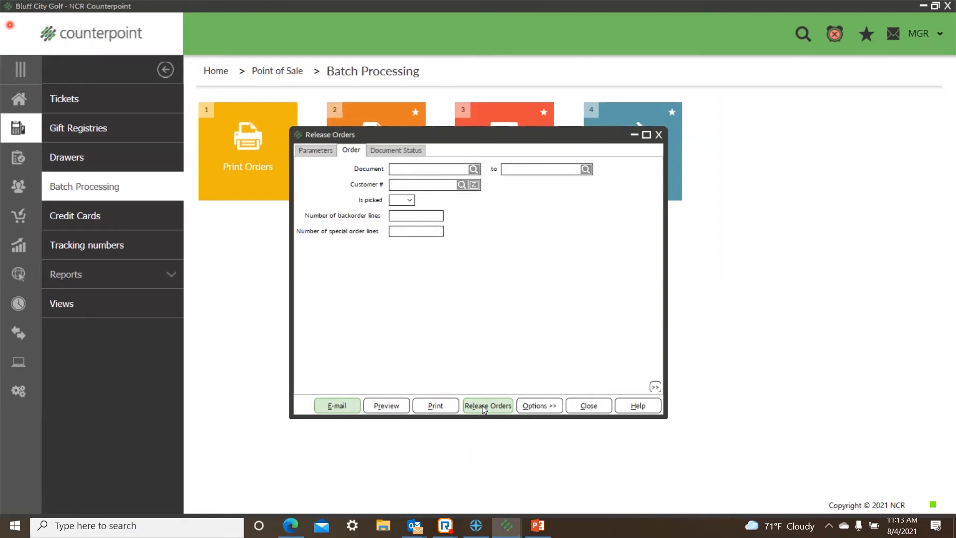
left_click(658, 135)
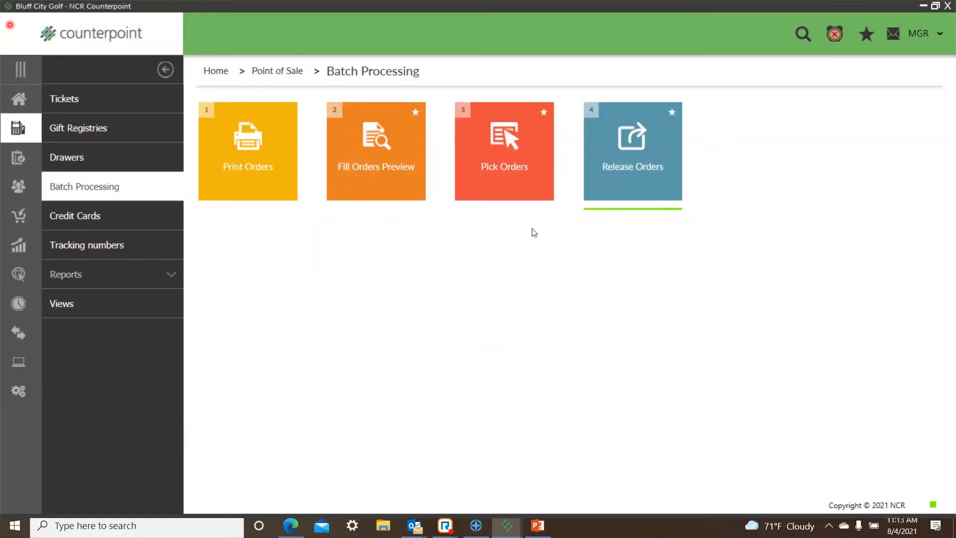
Step: Open Order Management Control in the Point of Sale setup and leave Allow partial orders enabled
left_click(16, 99)
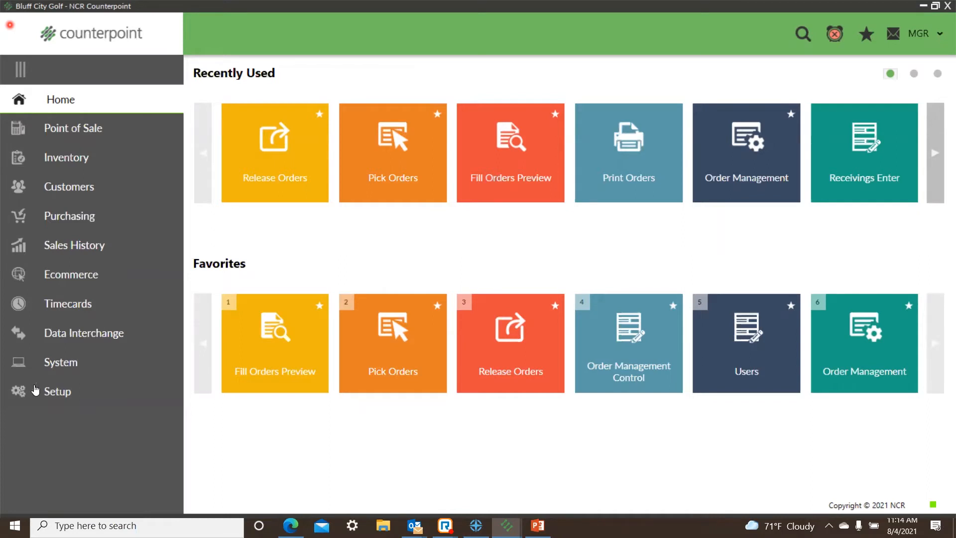
left_click(56, 389)
left_click(95, 219)
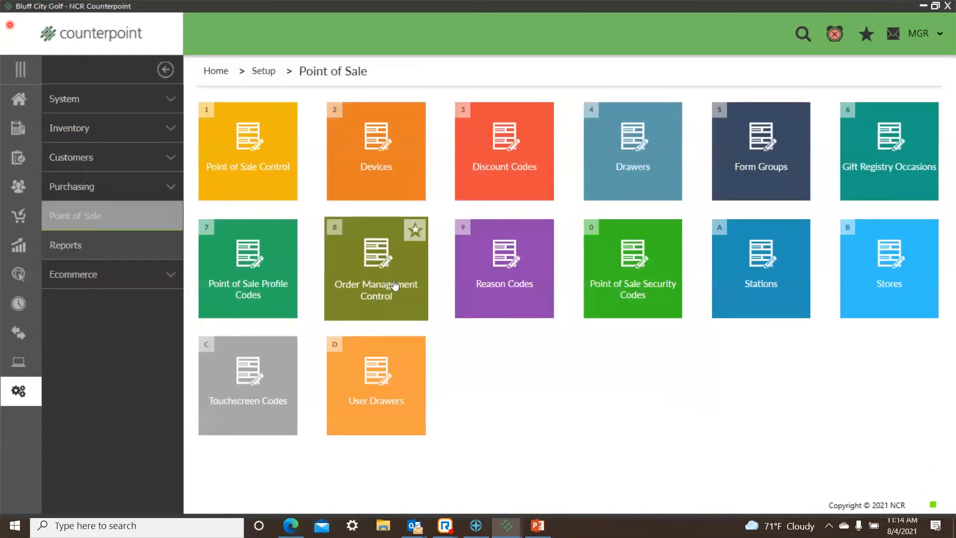
left_click(394, 281)
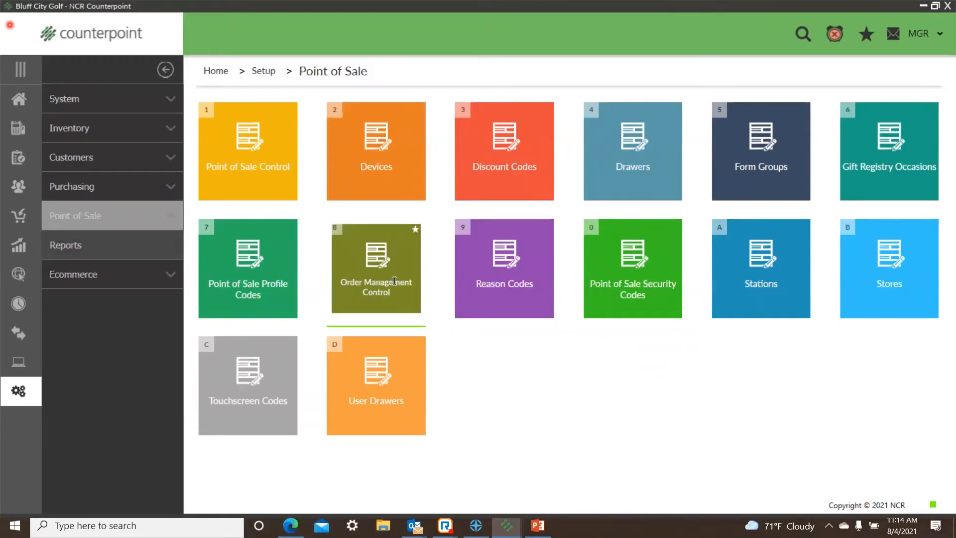
left_click(331, 244)
left_click(331, 244)
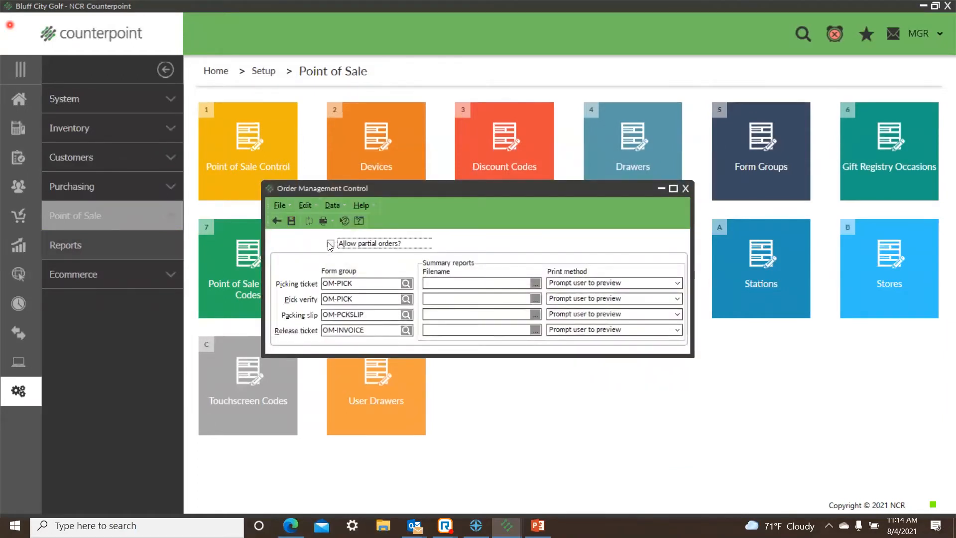
Step: Look through the available form groups for the picking ticket and cancel the lookup
left_click(360, 281)
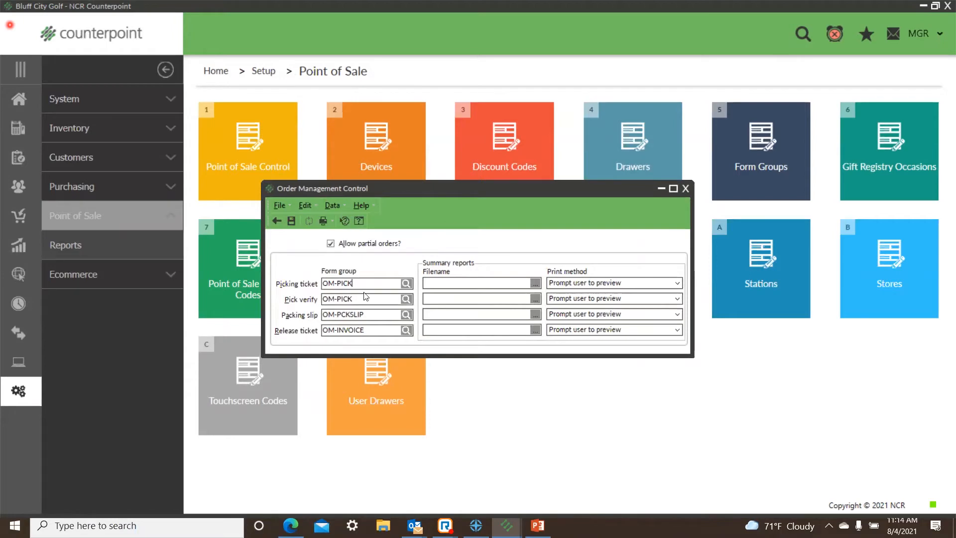
left_click(407, 283)
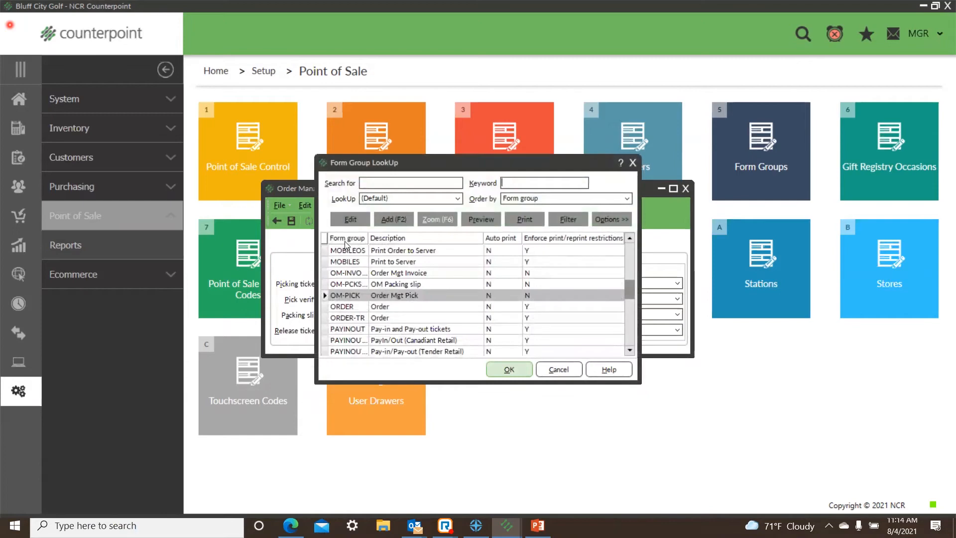
left_click(556, 370)
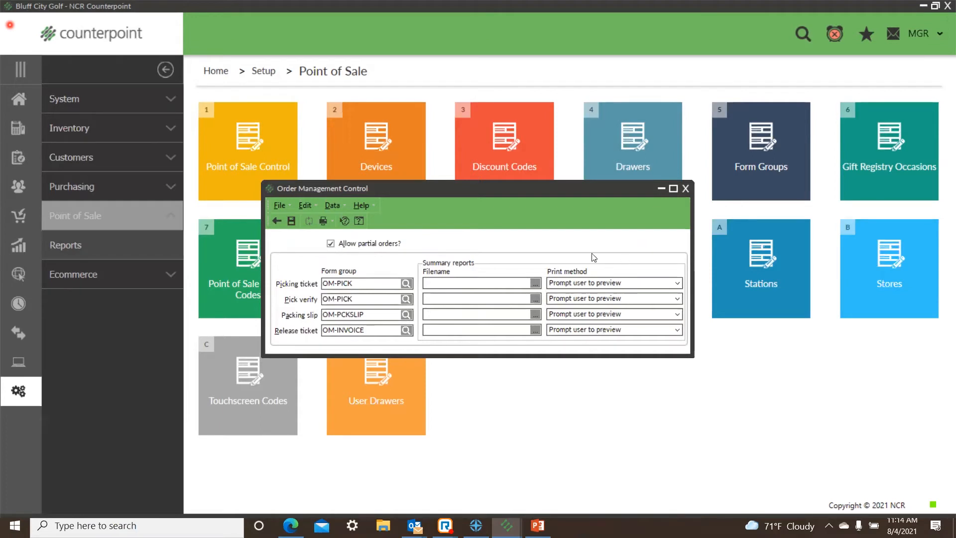
Step: Keep Prompt user to preview as the picking ticket's print method, save the settings and close Order Management Control
left_click(678, 283)
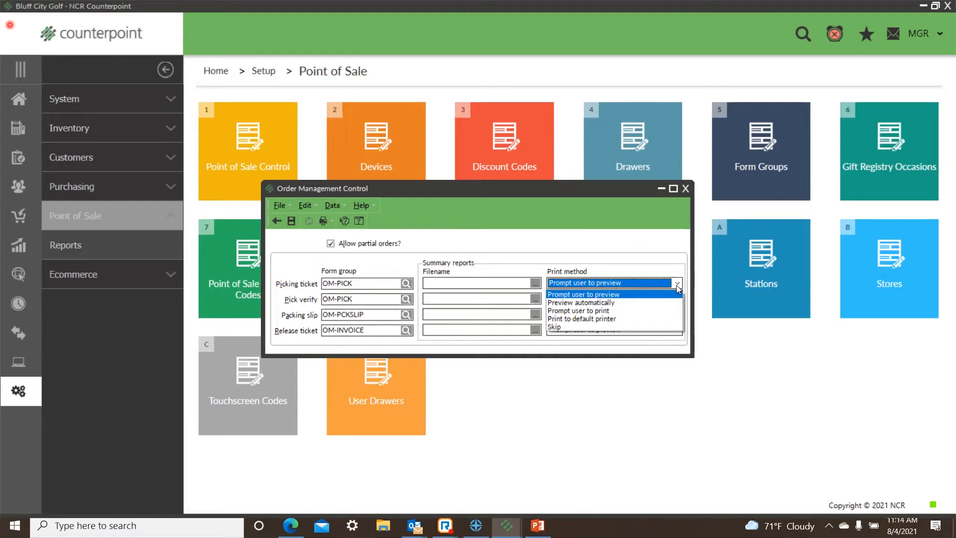
left_click(664, 295)
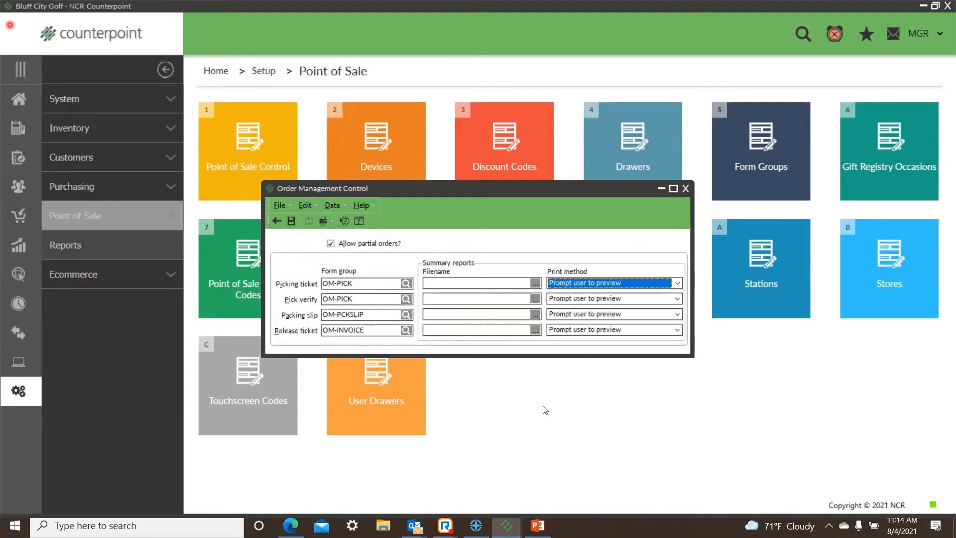
left_click(292, 221)
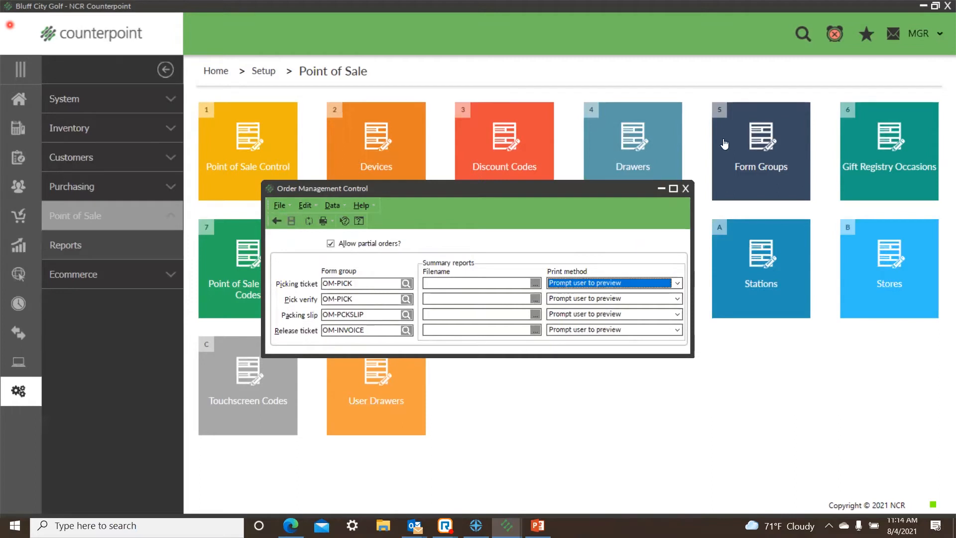
left_click(685, 189)
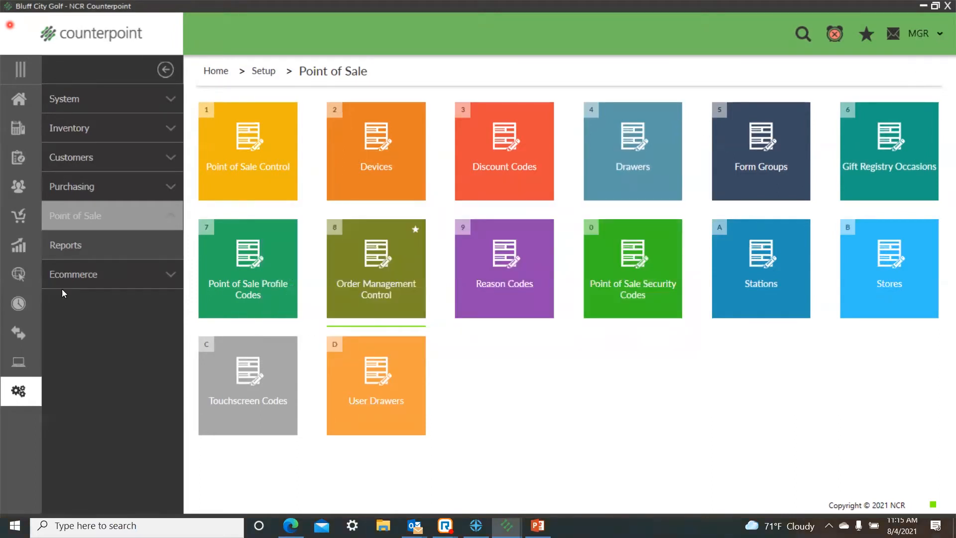
Step: Open the MGR user record in the system setup and leave Order Management user enabled
left_click(19, 99)
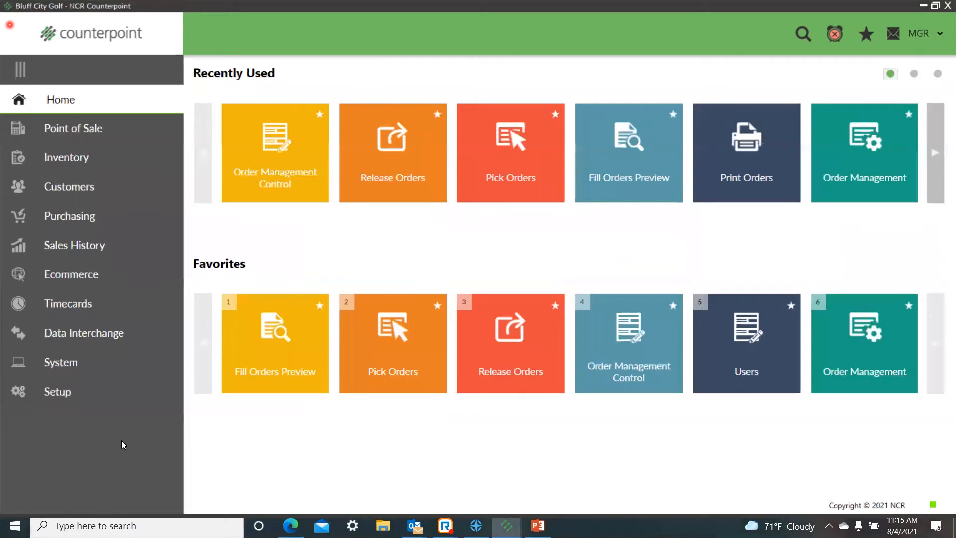
left_click(59, 393)
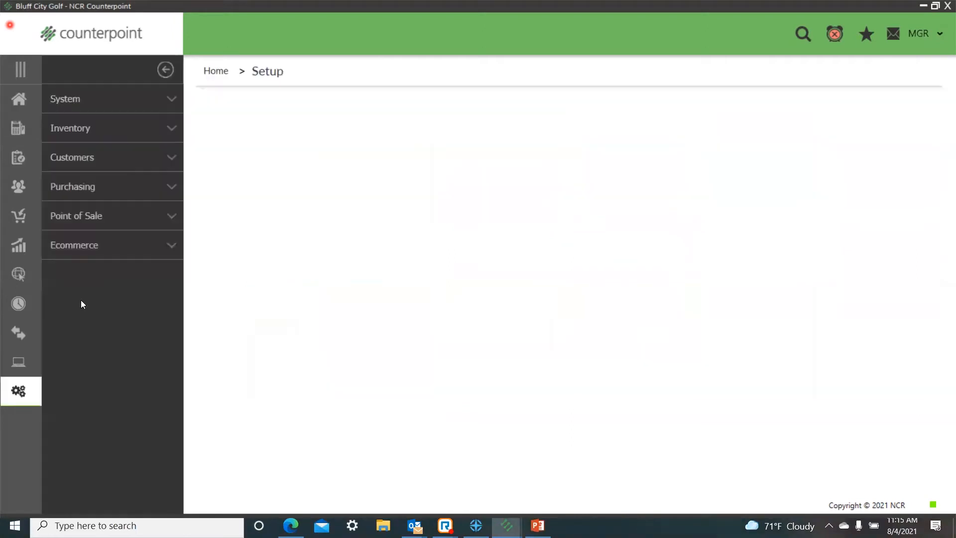
left_click(59, 99)
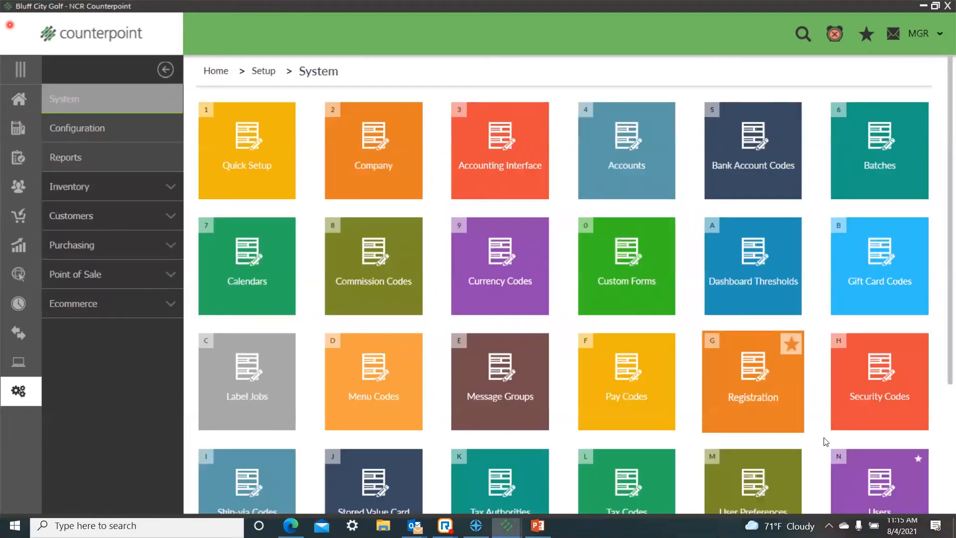
scroll(866, 469, "down", 1)
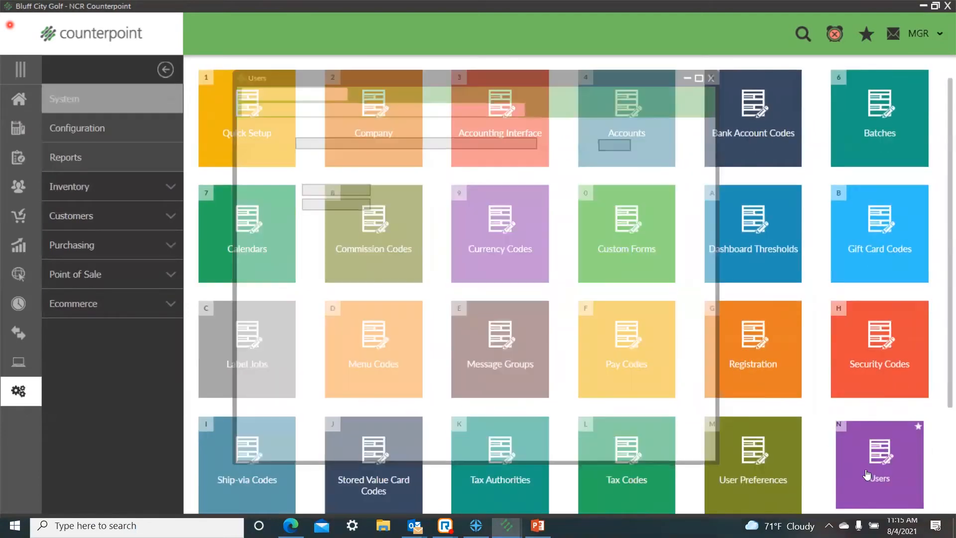
type("MGR")
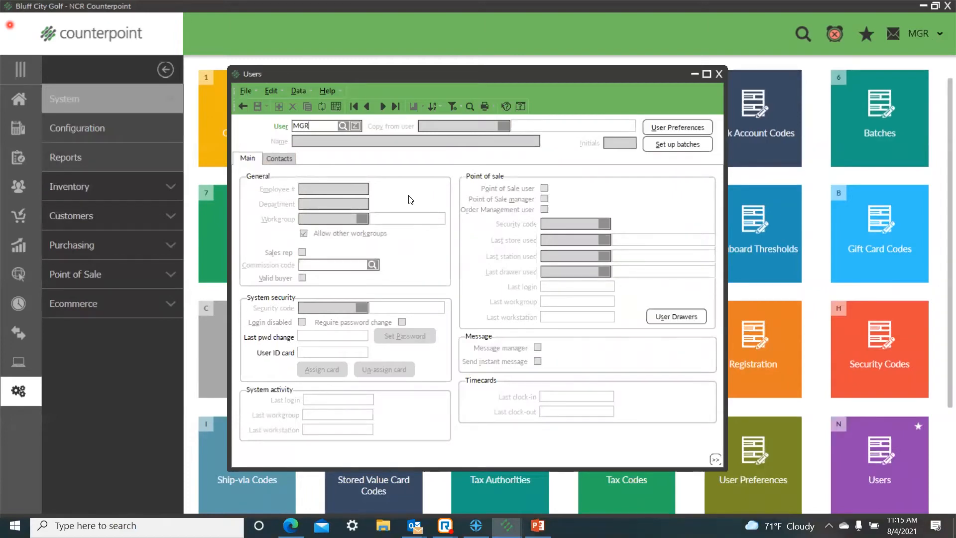
key("Tab")
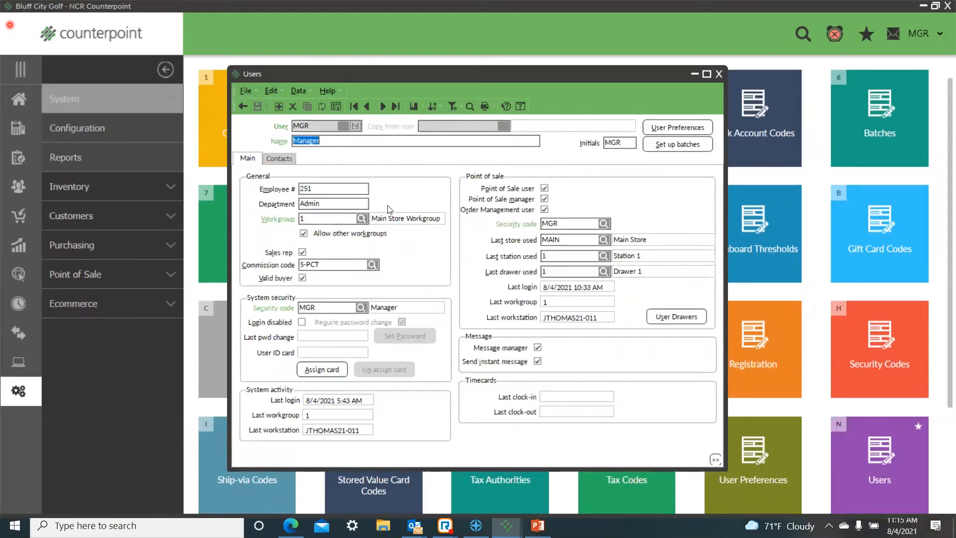
left_click(545, 209)
left_click(545, 210)
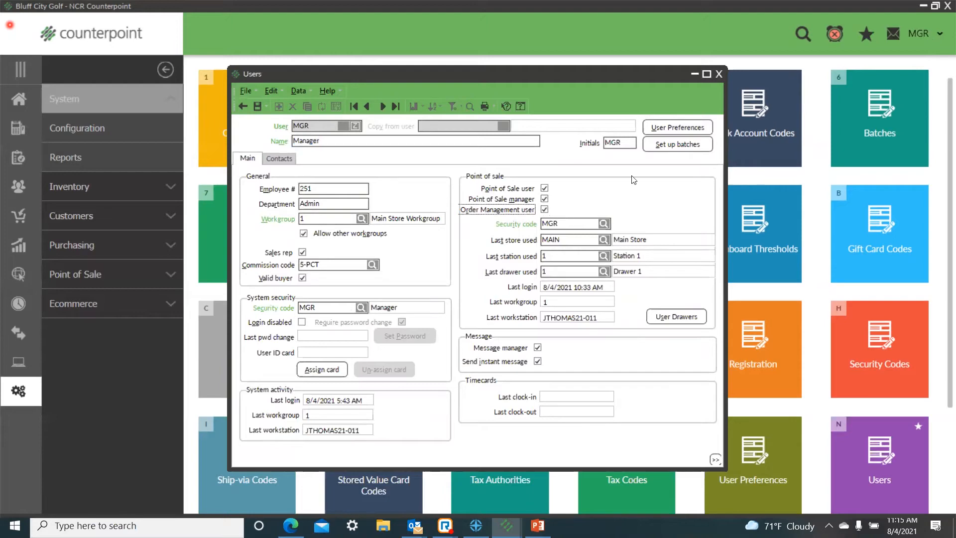
Step: Save the MGR user record and close the Users window
left_click(257, 106)
left_click(719, 74)
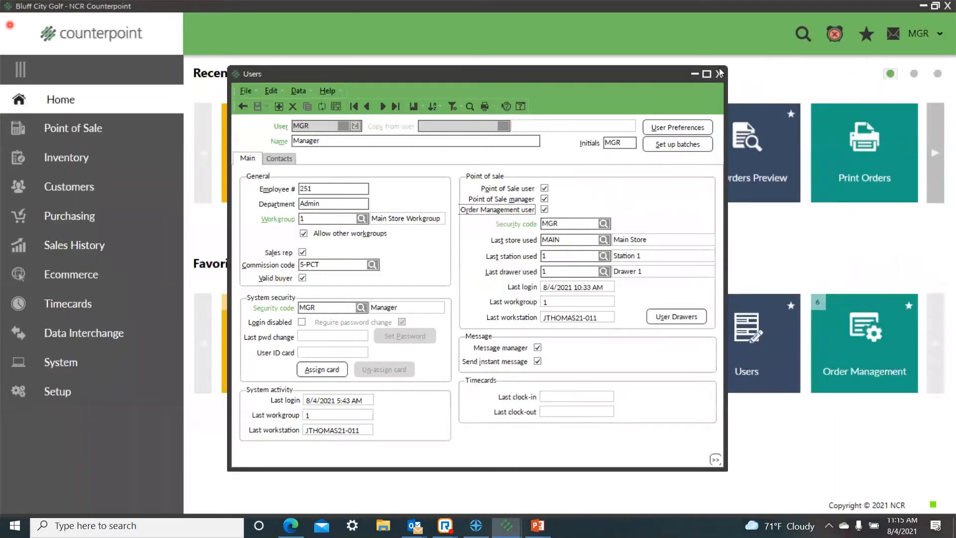
left_click(718, 73)
Step: Open Order Management from Point of Sale and log in with store MAIN, station 1 and drawer 1
left_click(64, 128)
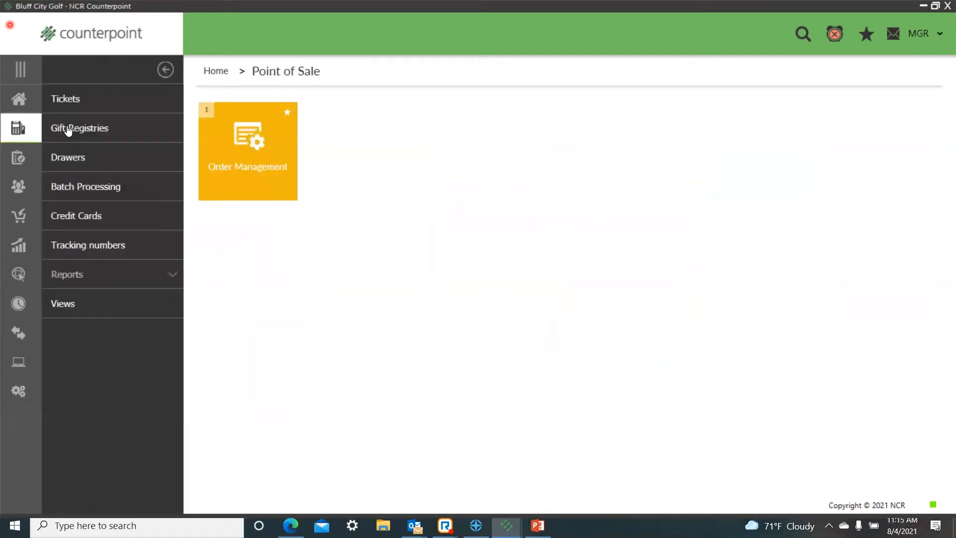
left_click(239, 177)
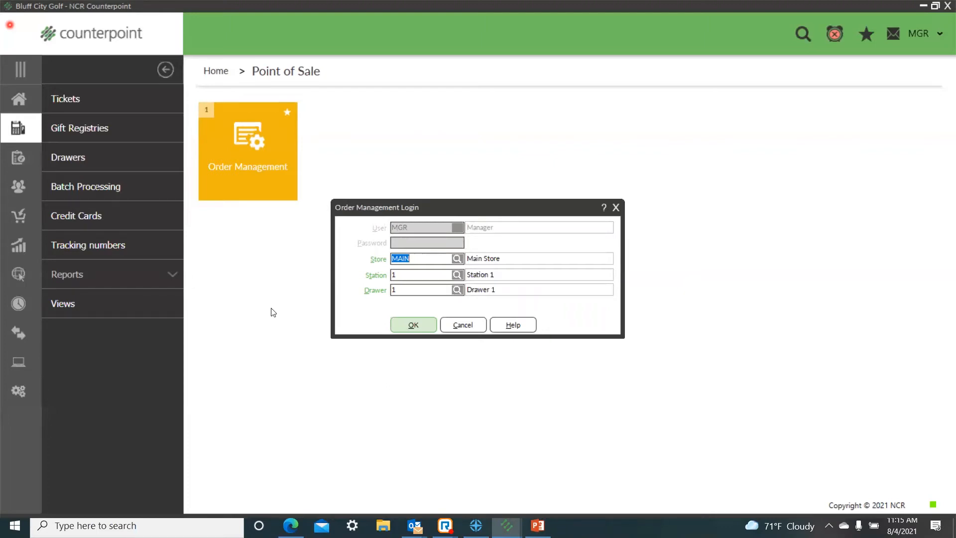
left_click(416, 325)
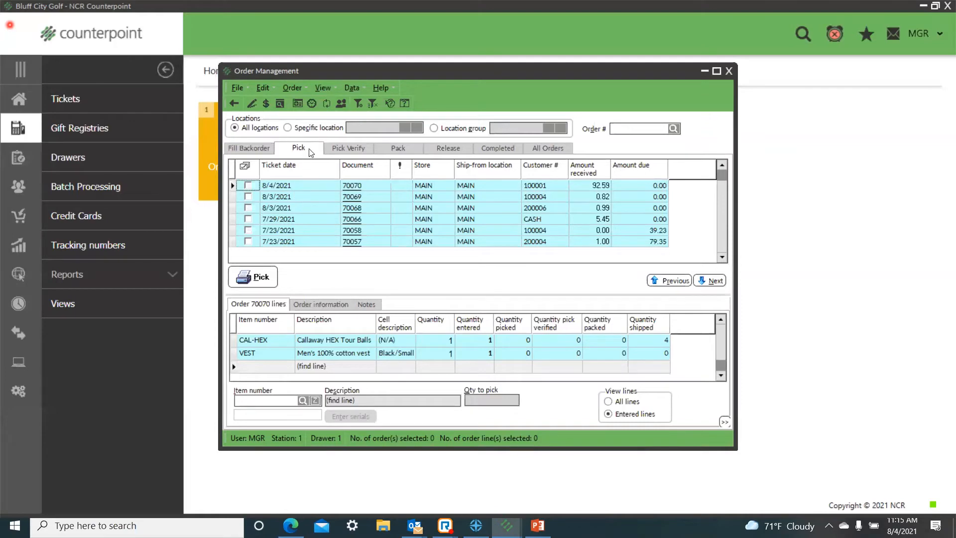
Step: Look through the orders in the Pick Verify, Pack, Release, Completed and All Orders stages
left_click(342, 147)
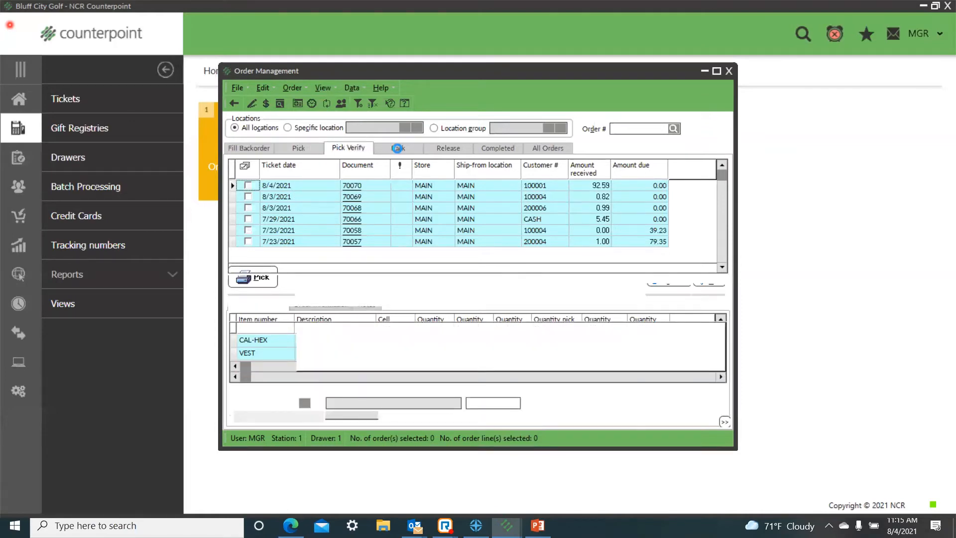
left_click(398, 147)
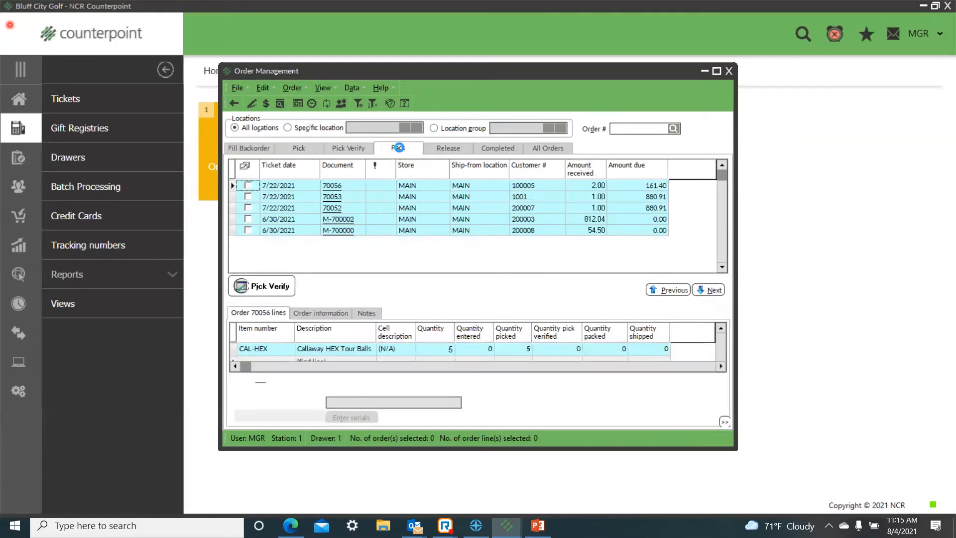
left_click(450, 148)
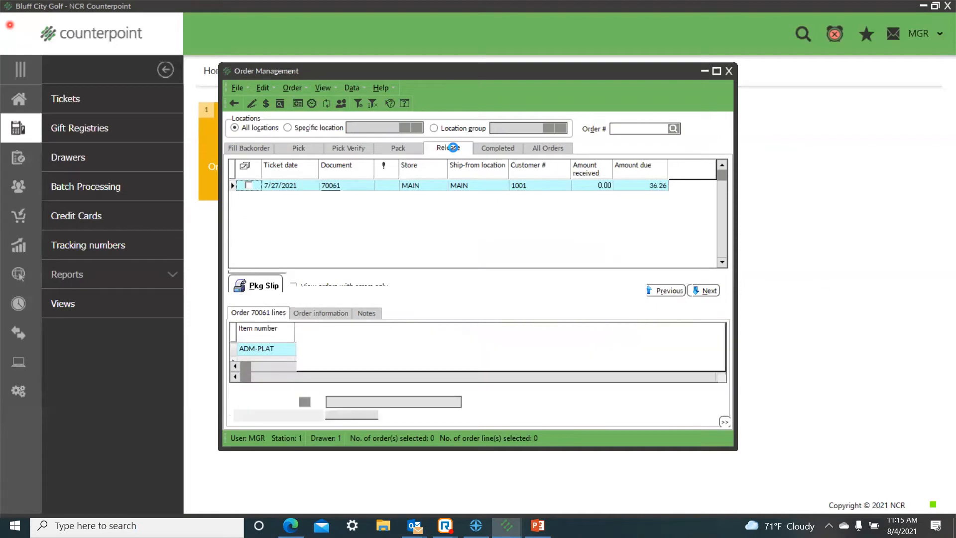
left_click(495, 148)
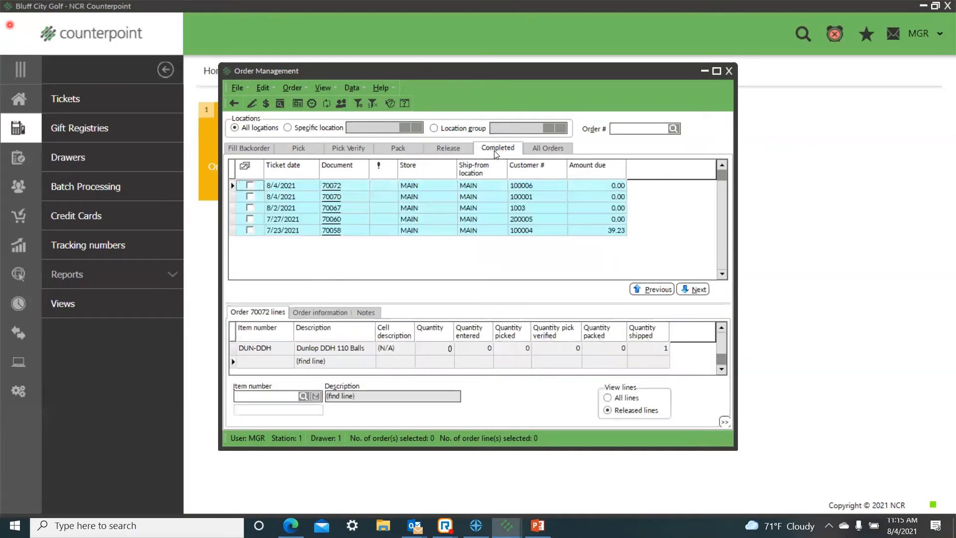
left_click(548, 149)
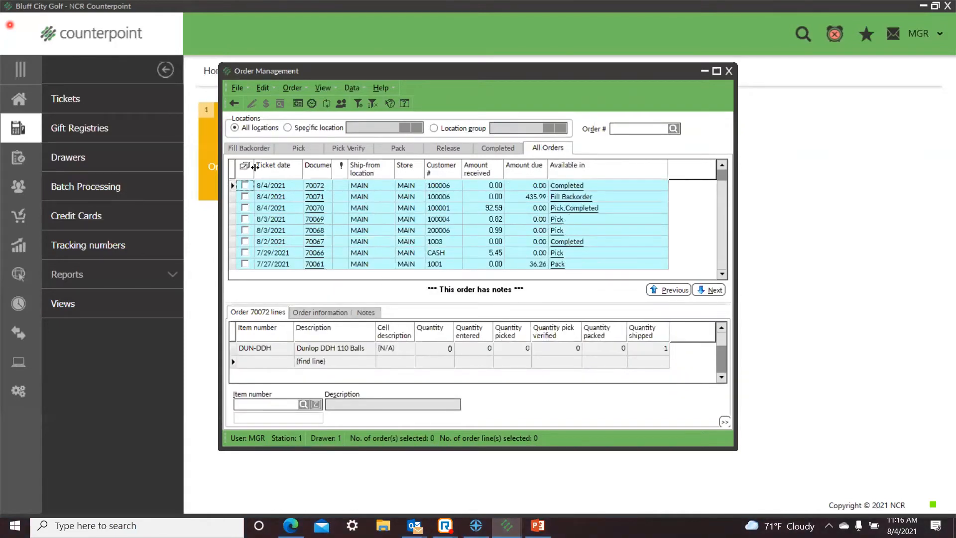
Step: Fill the backorders dated 8/4/2021 and 7/27/2021 with the suggested quantities and check the orders ready to pick
left_click(240, 150)
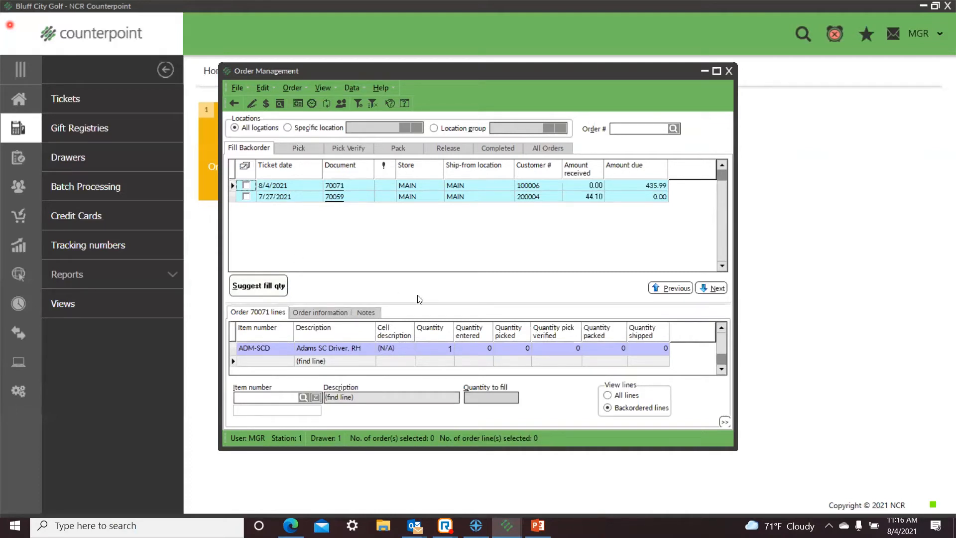
left_click(246, 185)
left_click(246, 196)
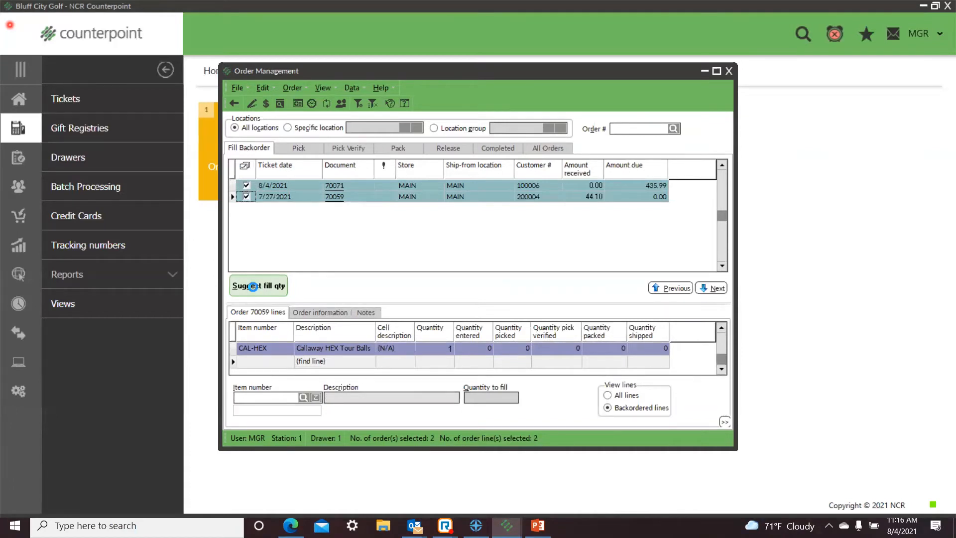
left_click(253, 286)
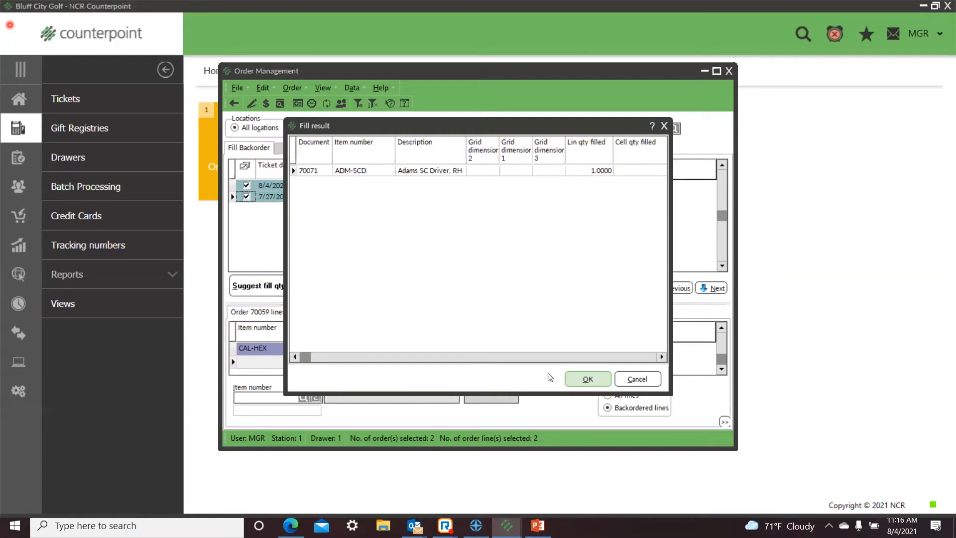
left_click(589, 377)
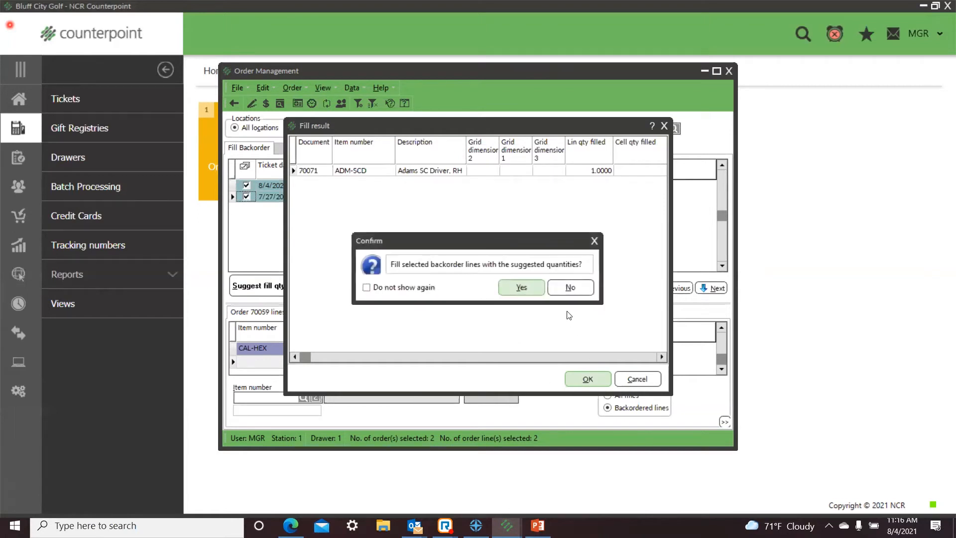
left_click(524, 288)
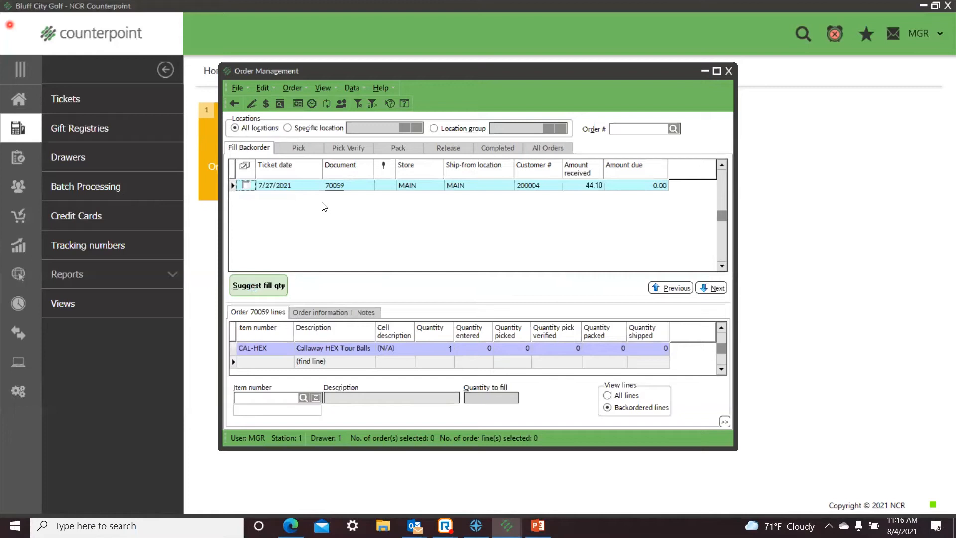
left_click(293, 150)
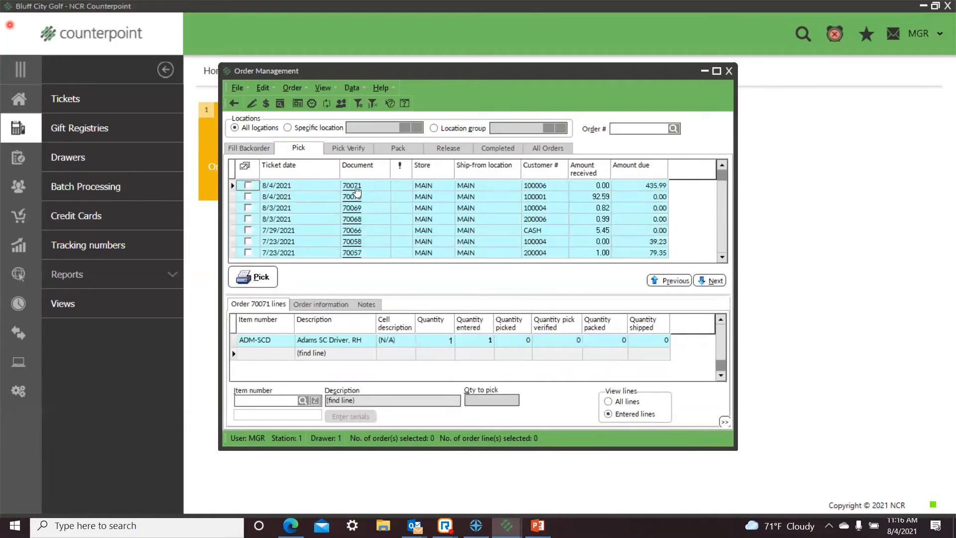
Step: Try to fill the remaining 7/27/2021 backorder with the suggested quantity
left_click(254, 148)
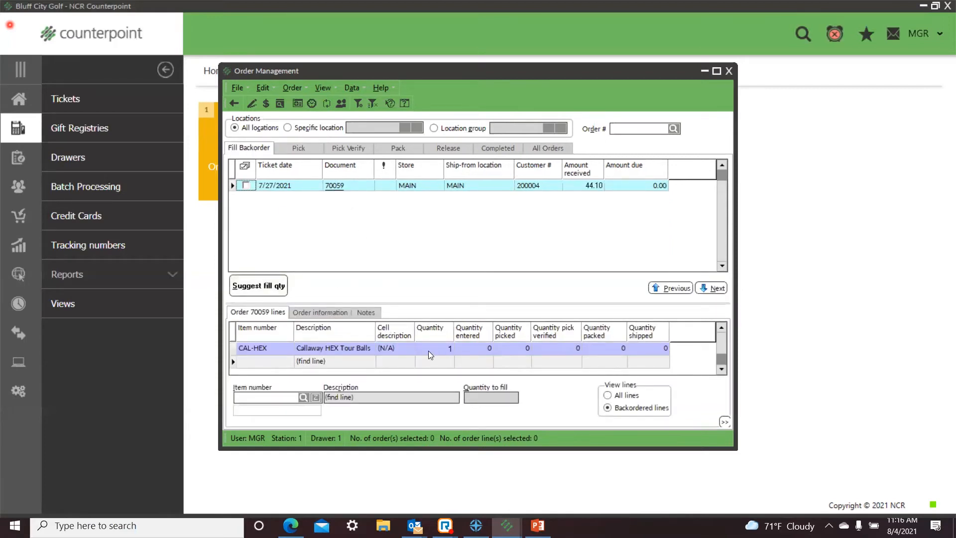
left_click(253, 287)
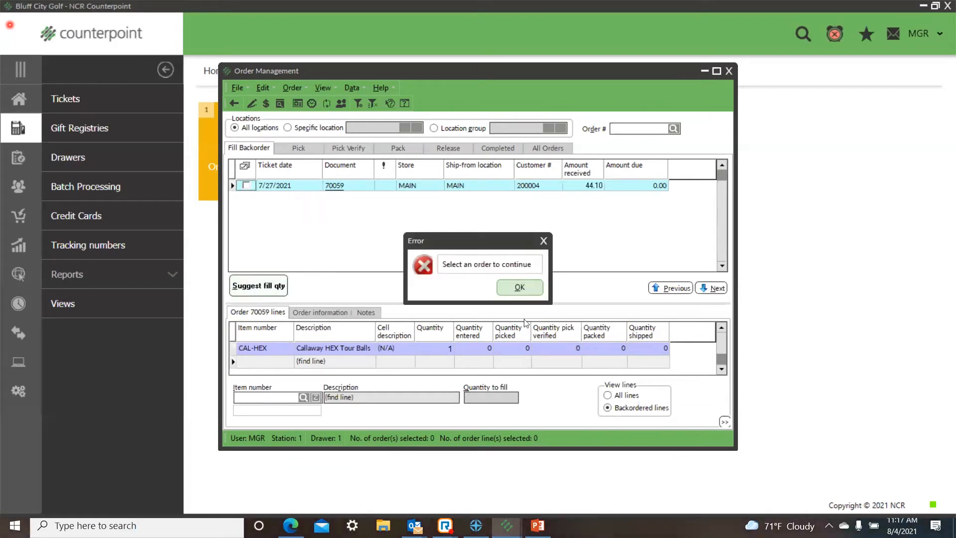
left_click(519, 288)
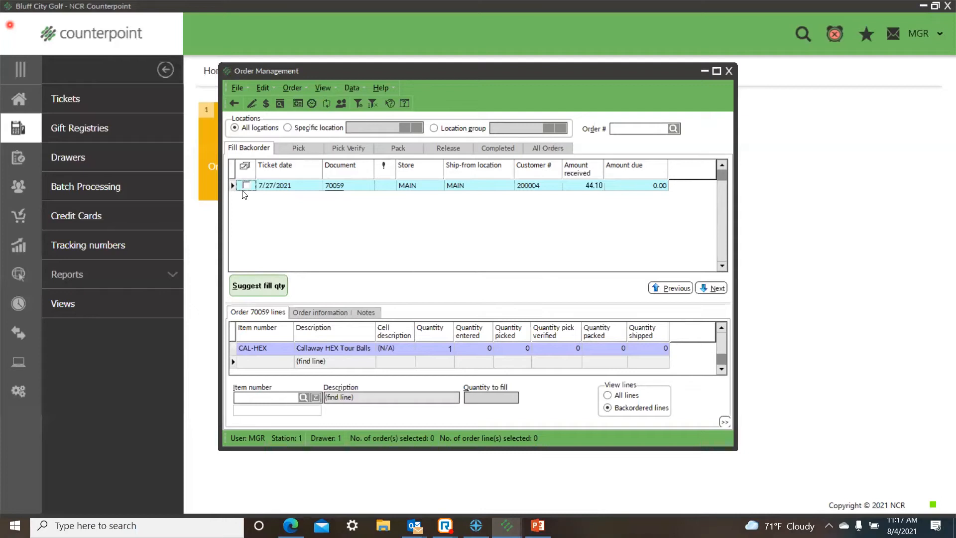
left_click(246, 187)
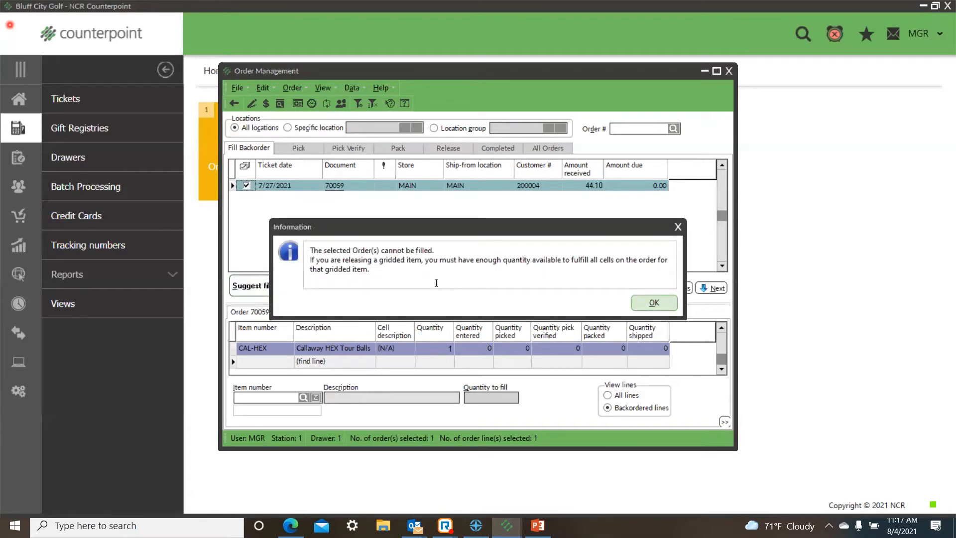
left_click(656, 302)
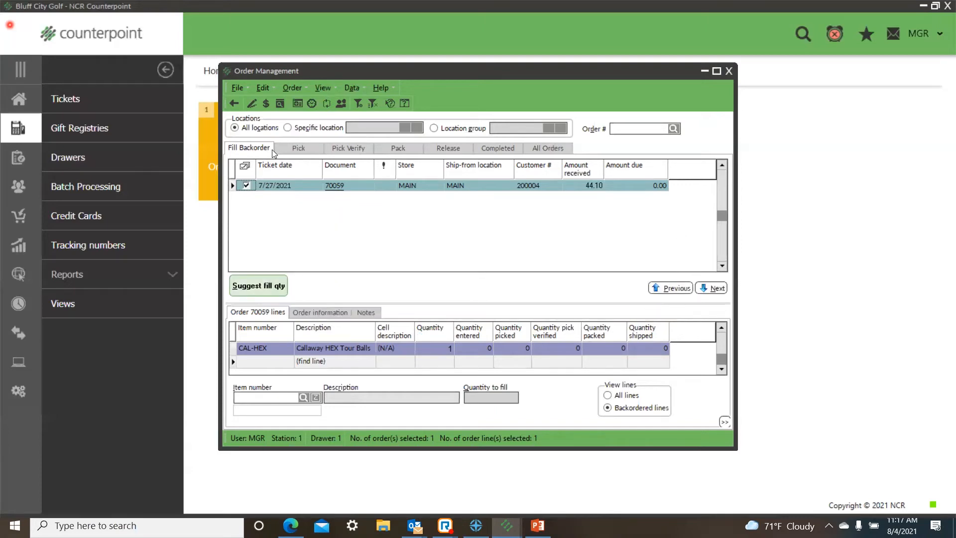
Step: Pick the four orders dated 8/4/2021 and 8/3/2021 and agree to print picking tickets for them
left_click(288, 149)
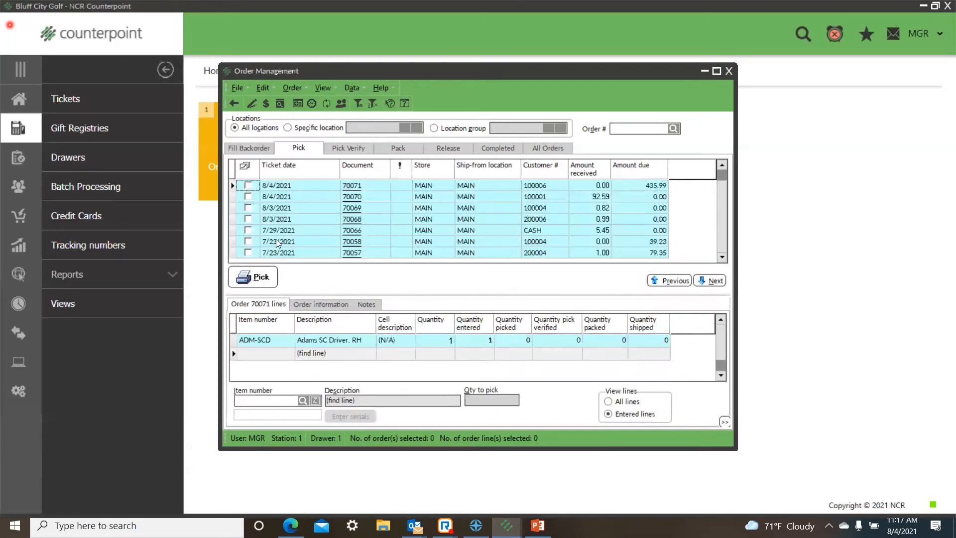
left_click(248, 185)
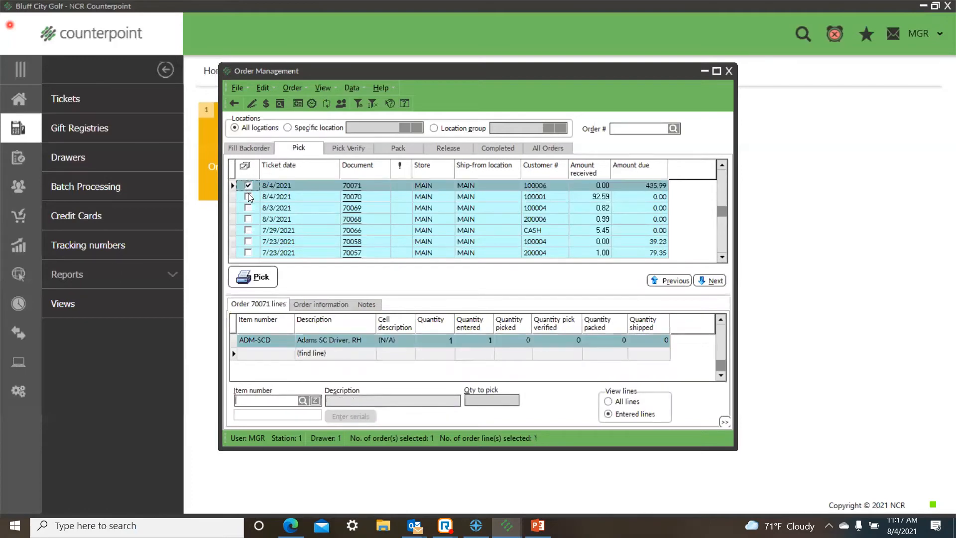
left_click(248, 197)
left_click(248, 208)
left_click(247, 220)
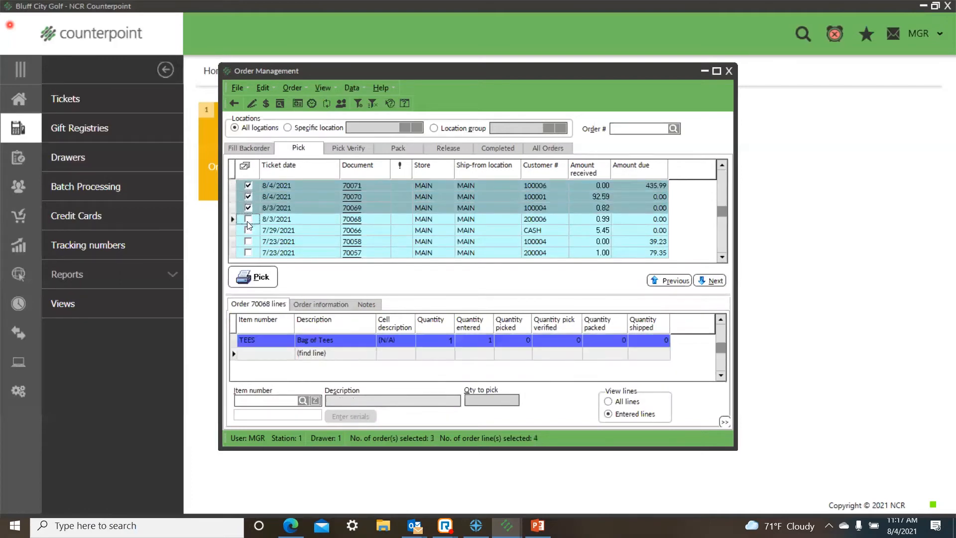
left_click(248, 221)
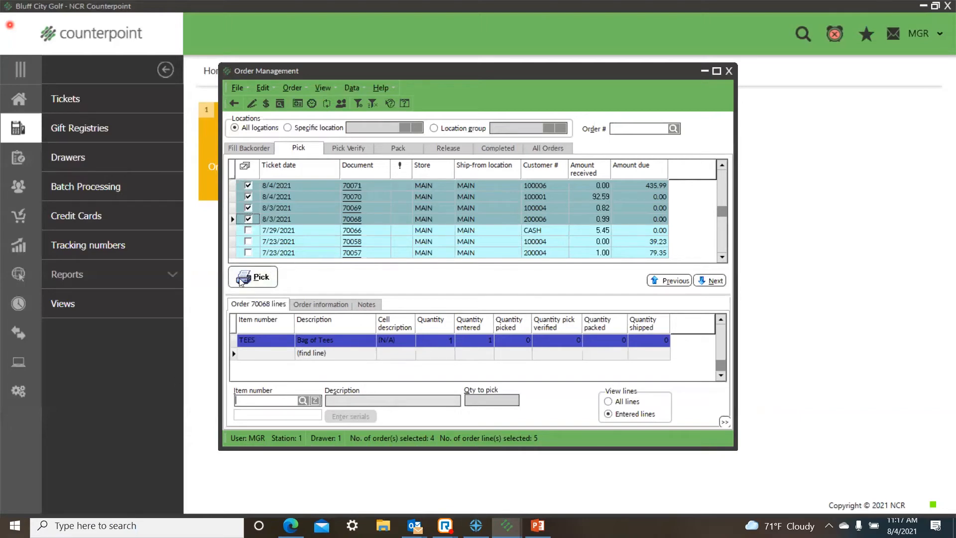
left_click(257, 278)
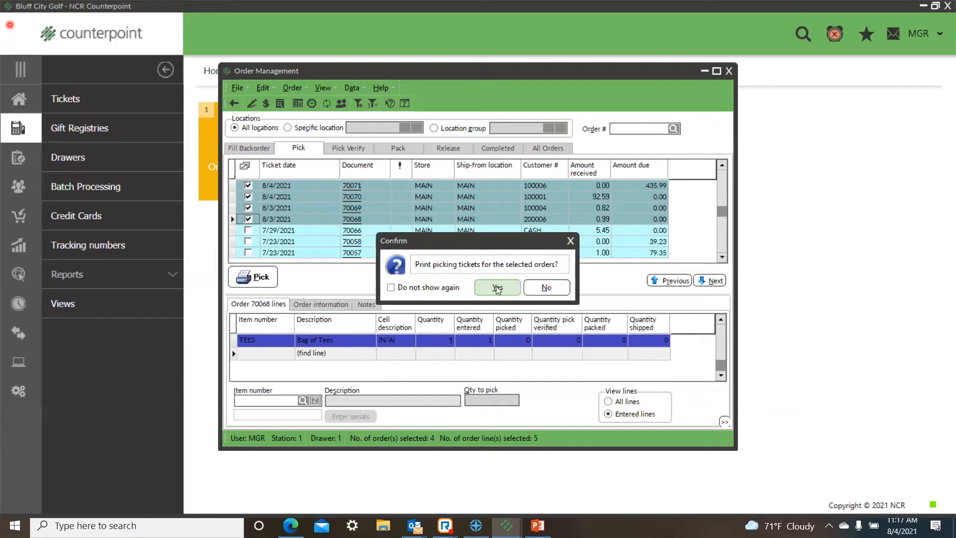
left_click(495, 288)
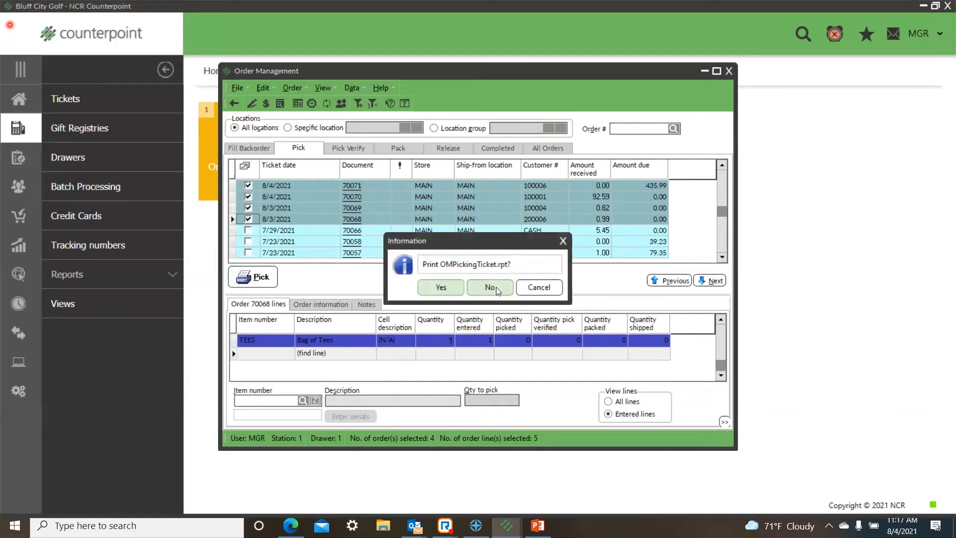
Step: Preview OMPickingTicket.rpt for each of the four selected orders, closing every preview
left_click(440, 289)
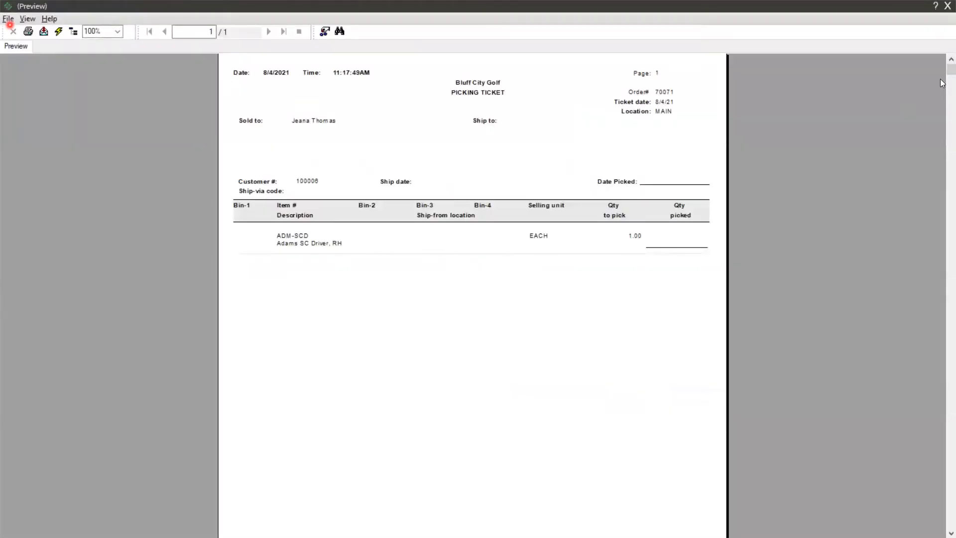
left_click(576, 160)
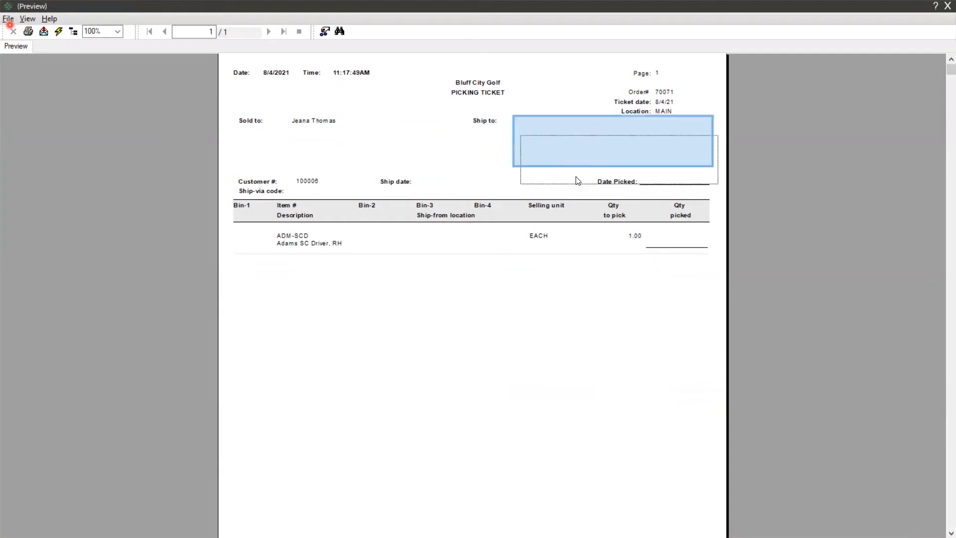
left_click(947, 6)
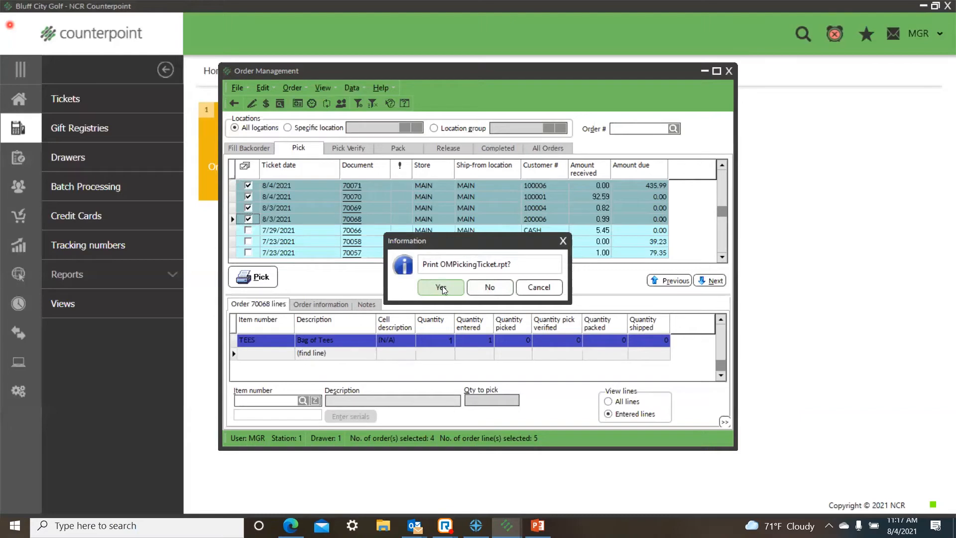
left_click(443, 290)
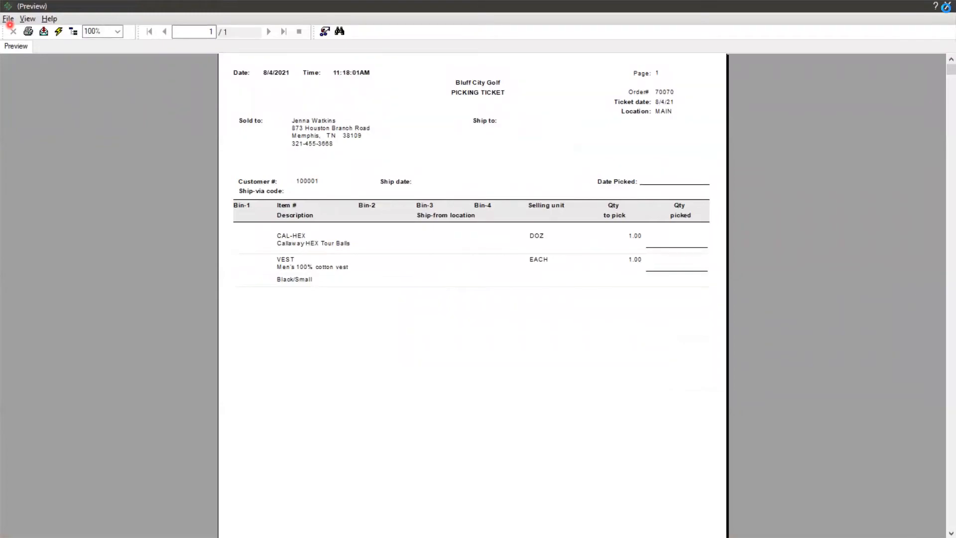
left_click(947, 6)
left_click(452, 287)
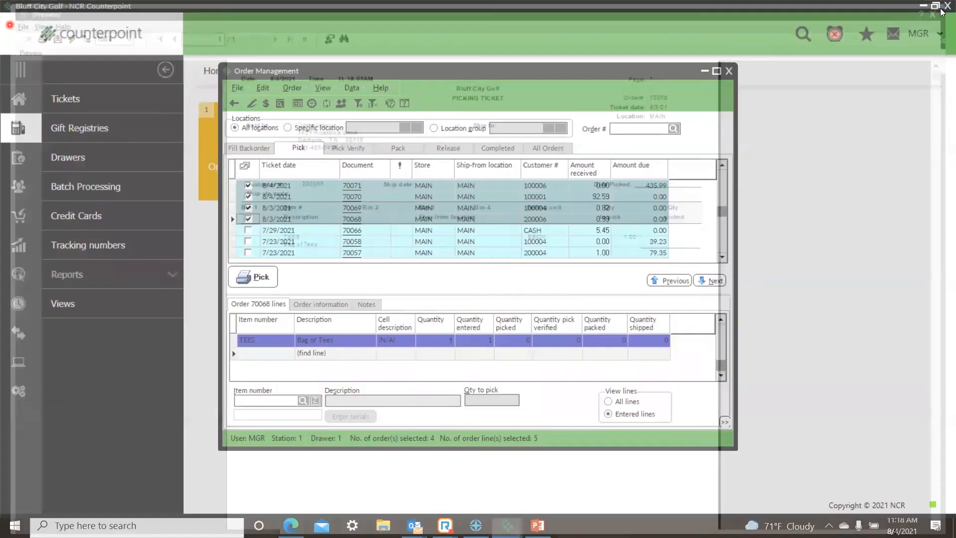
left_click(945, 5)
left_click(445, 288)
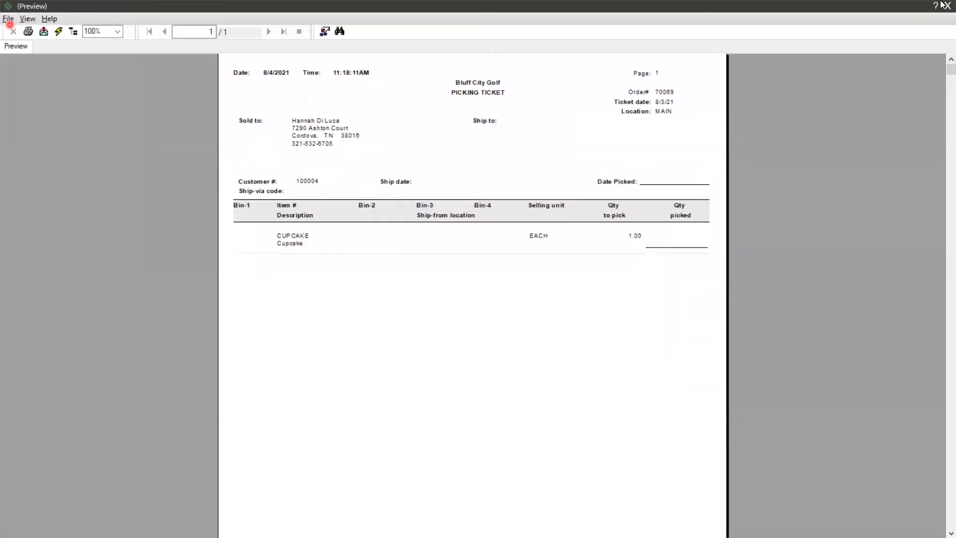
left_click(947, 6)
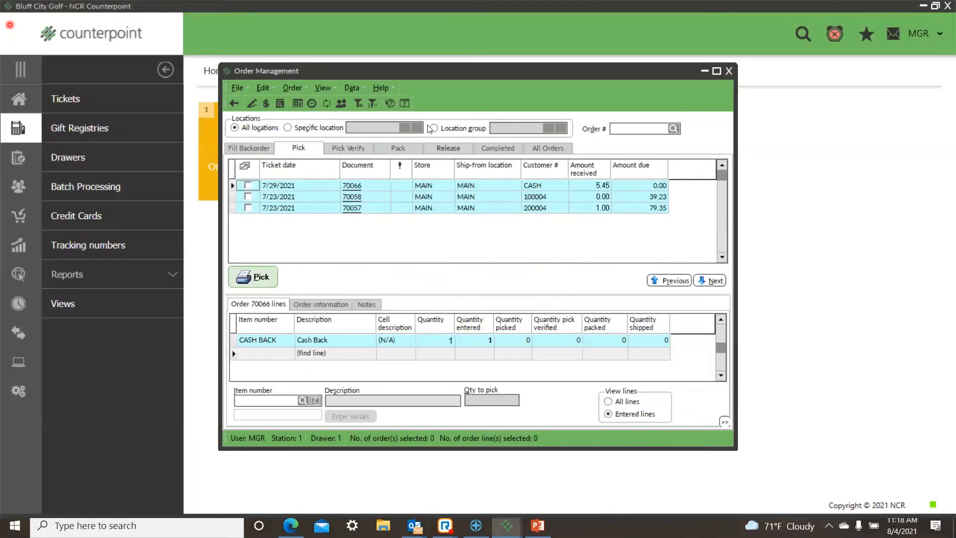
Step: Among the orders awaiting pick verification, select the 7/22/2021 CAL-HEX order and set the line's quantity to pick verify to 4
left_click(349, 148)
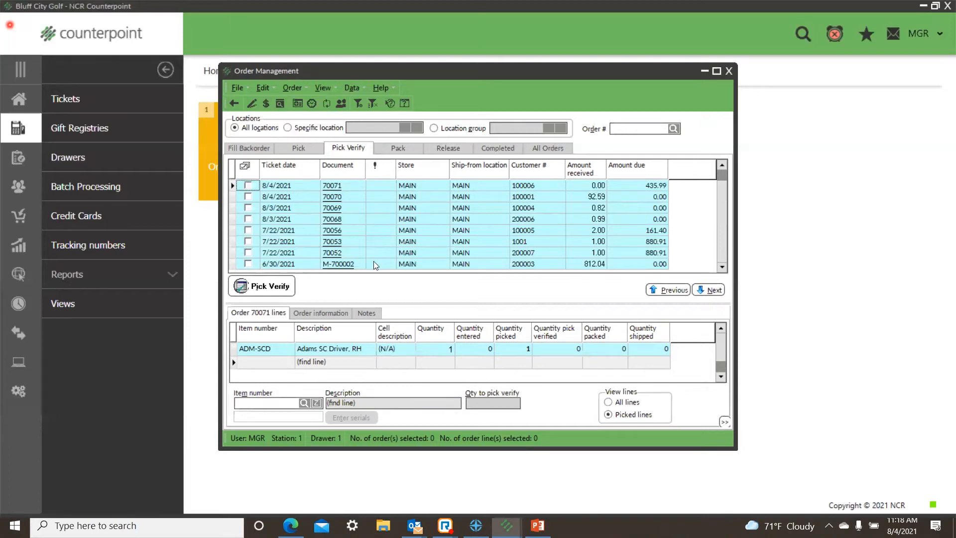
left_click(292, 198)
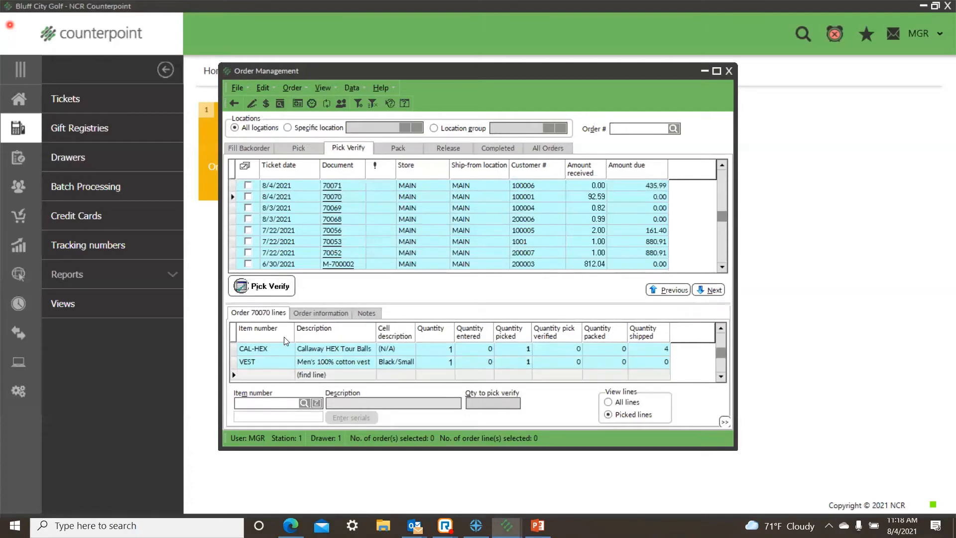
left_click(303, 207)
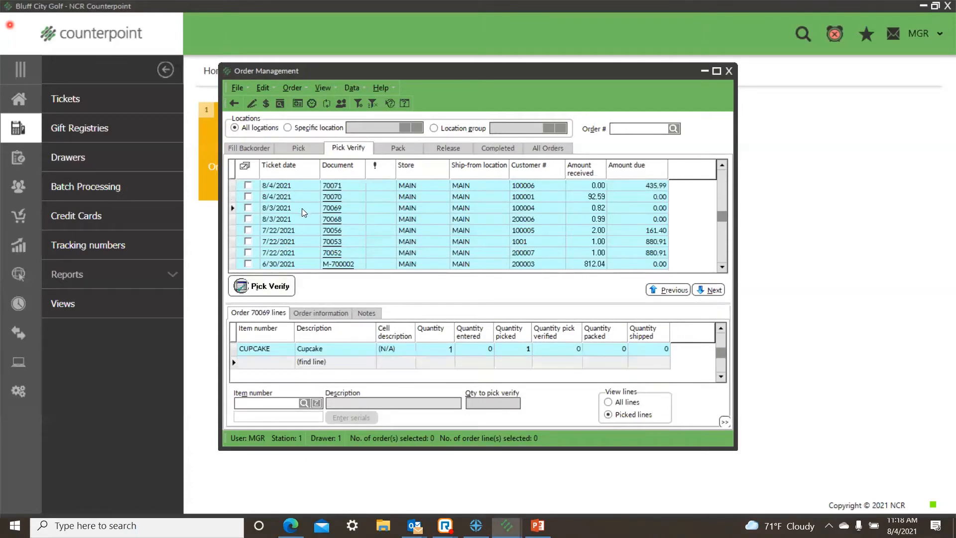
left_click(301, 219)
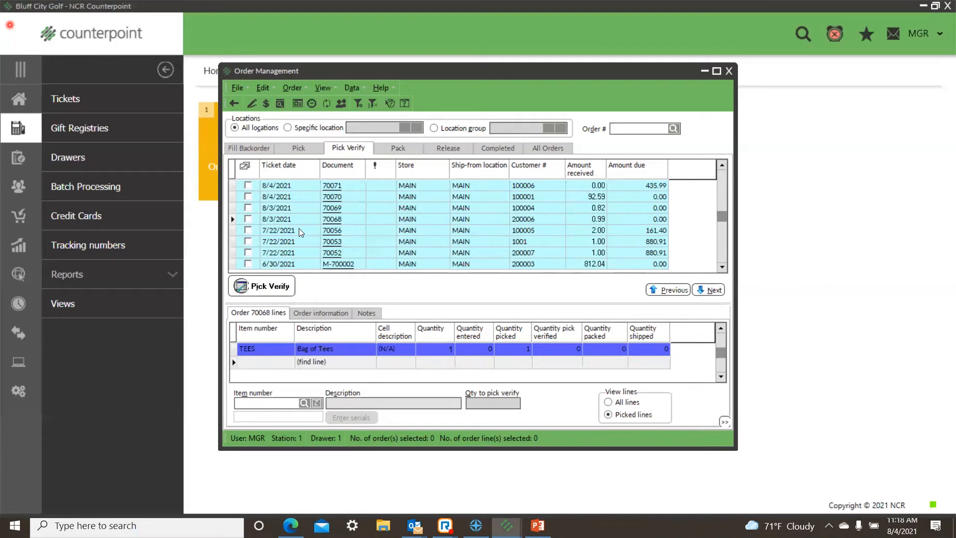
left_click(300, 231)
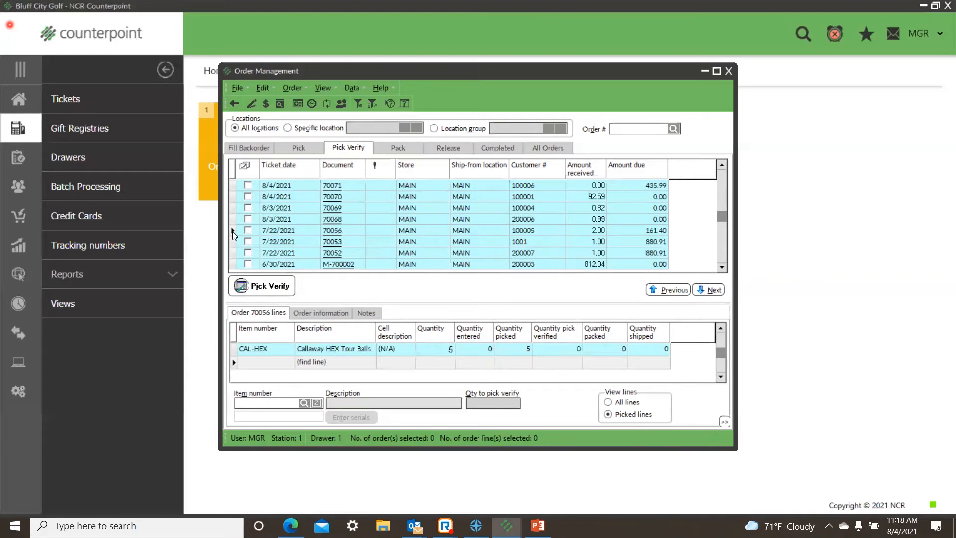
left_click(248, 229)
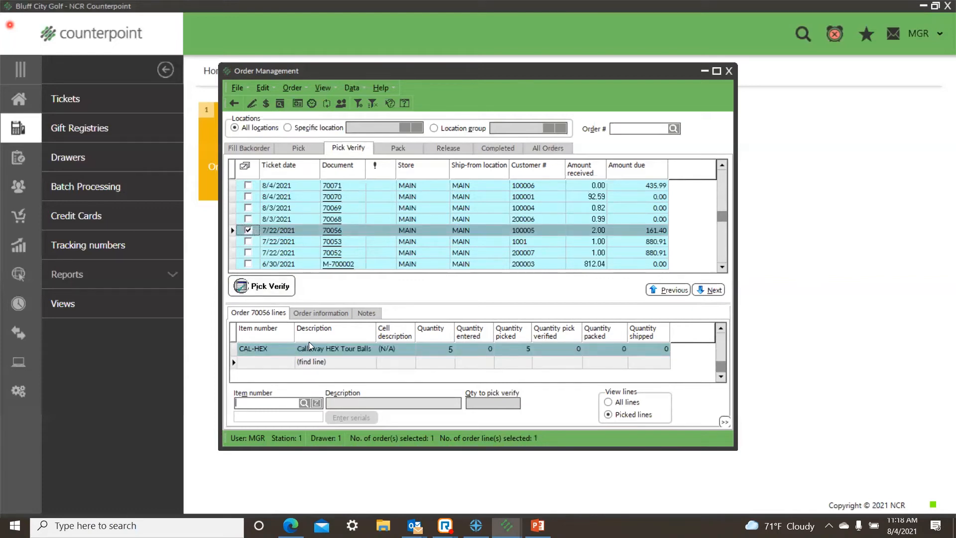
left_click(279, 347)
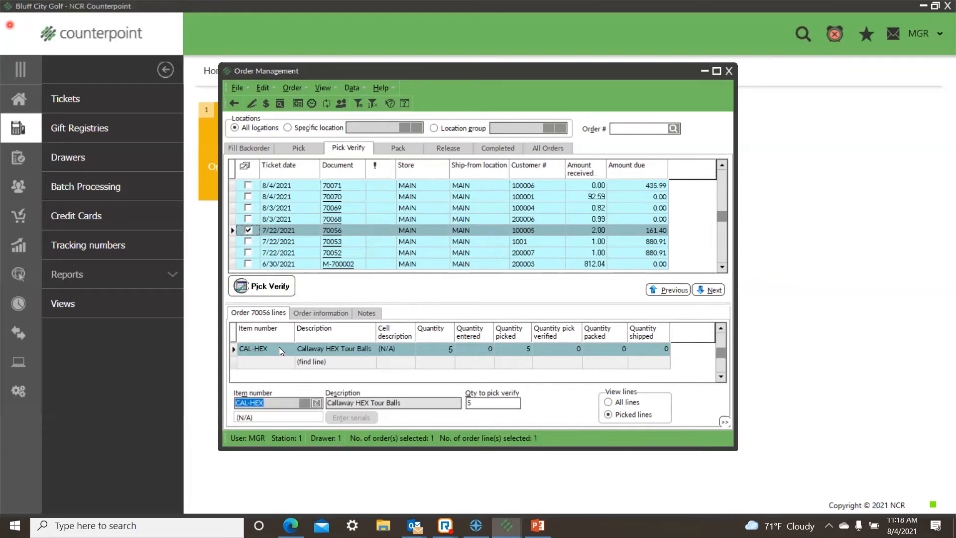
left_click(483, 404)
key("BackSpace")
type("4")
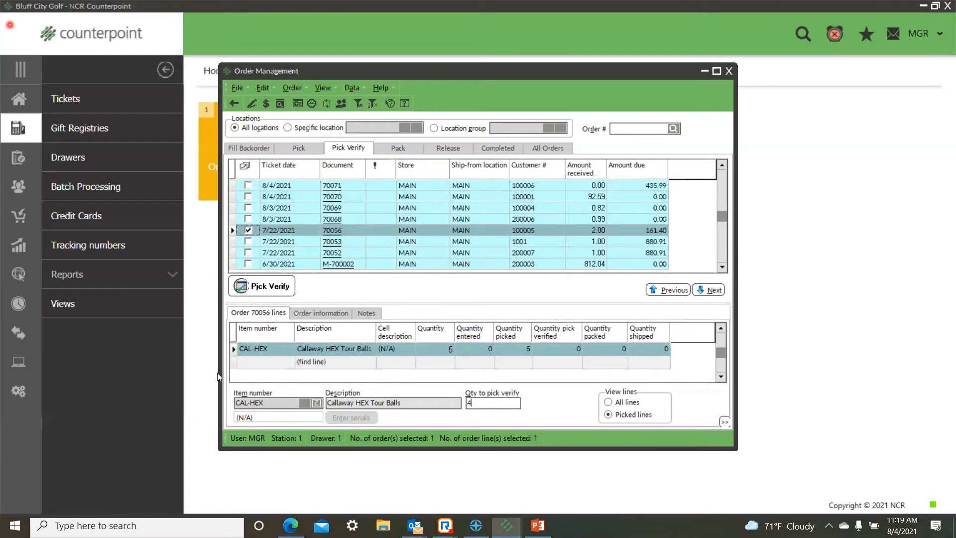
Step: Add both 8/3/2021 orders to the selection and verify that the selected orders have been picked
left_click(248, 219)
left_click(248, 207)
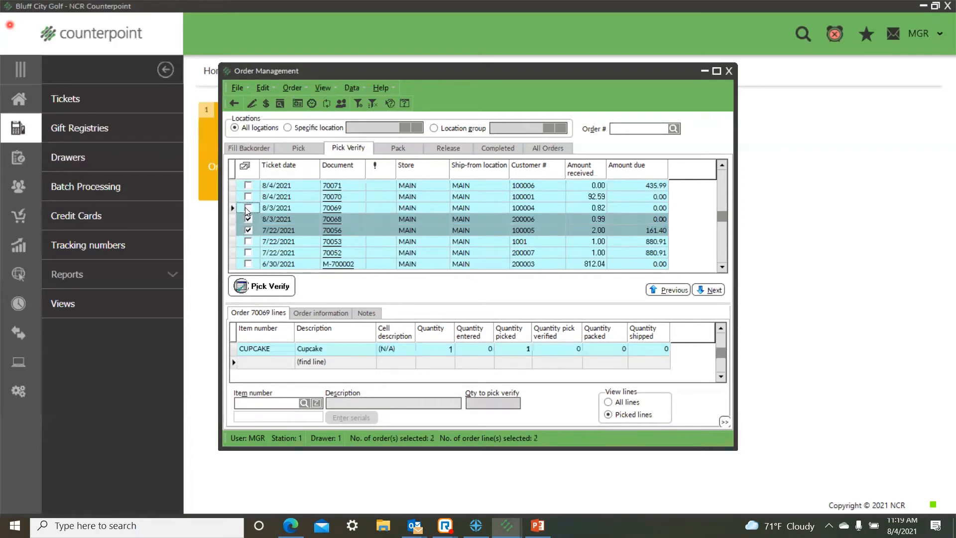
left_click(271, 287)
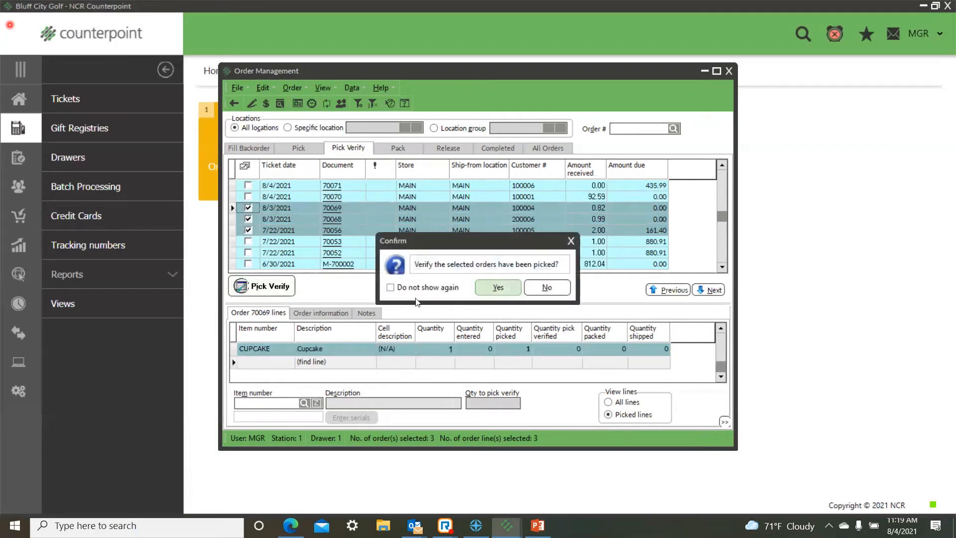
left_click(501, 288)
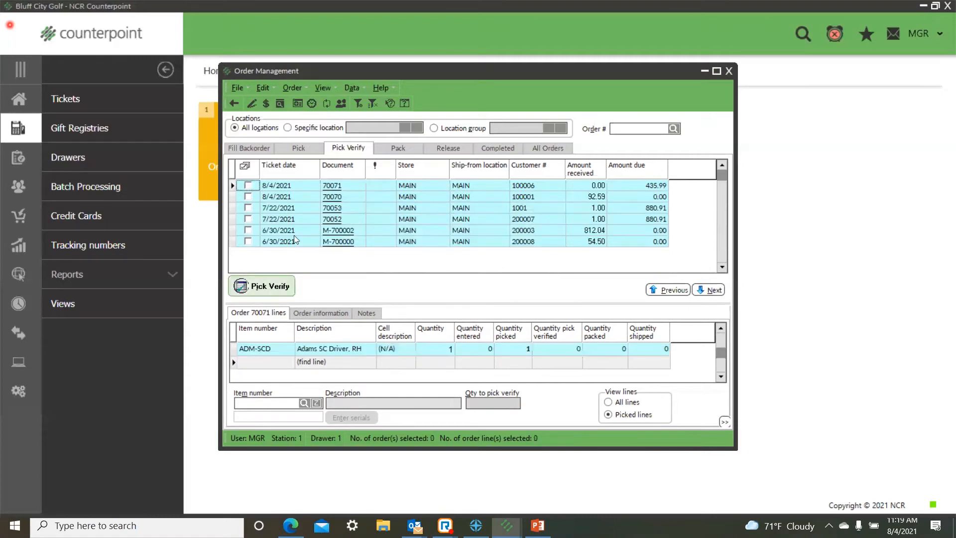
Step: Select all four orders ready to pack and agree to print packing slips for them
left_click(398, 147)
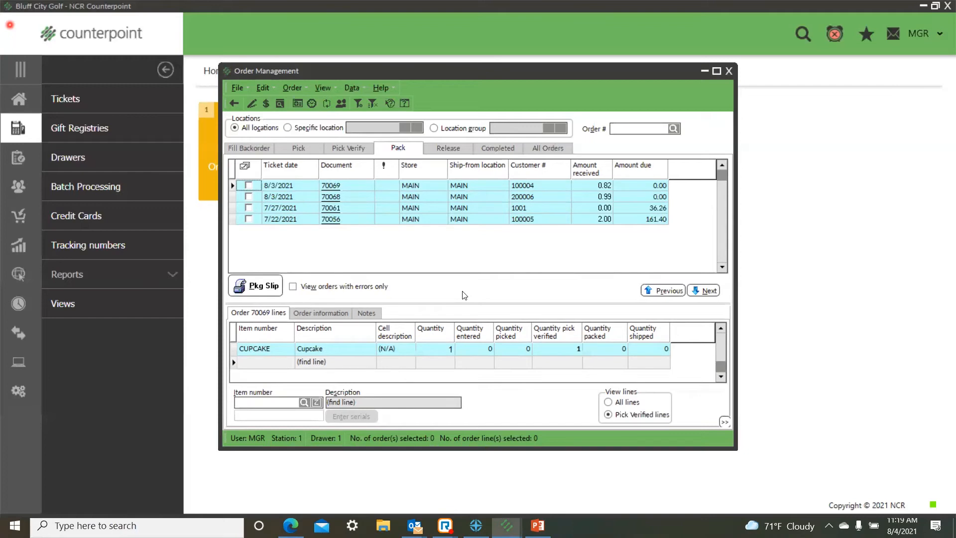
left_click(249, 185)
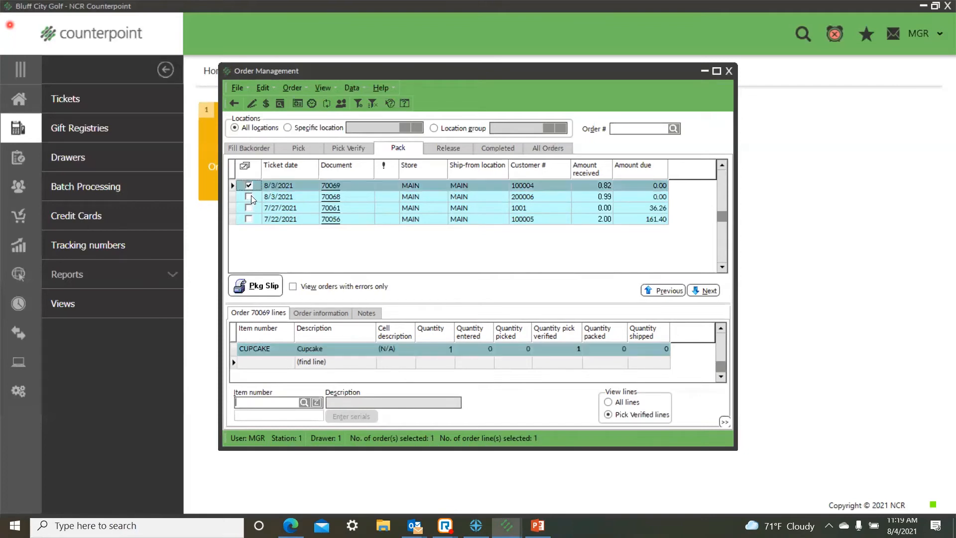
left_click(249, 196)
left_click(249, 208)
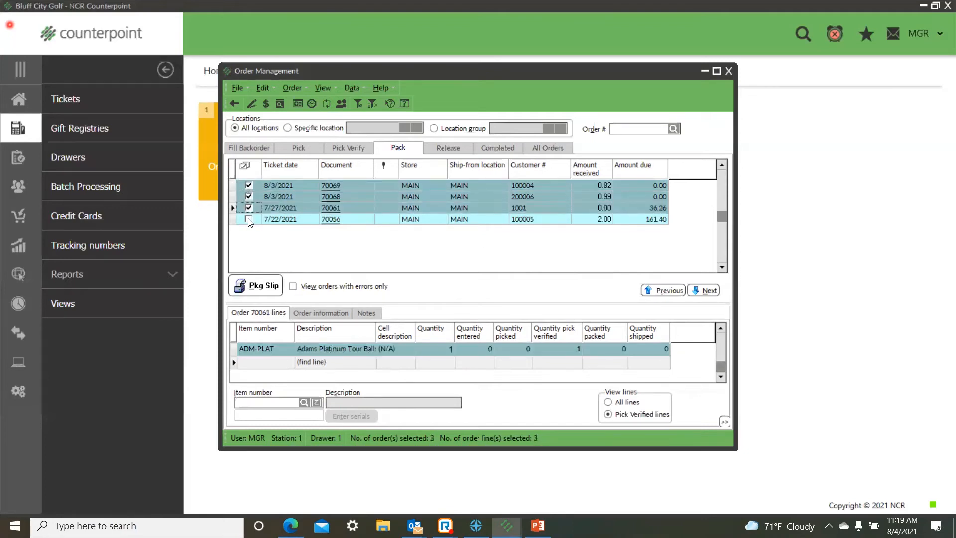
left_click(249, 220)
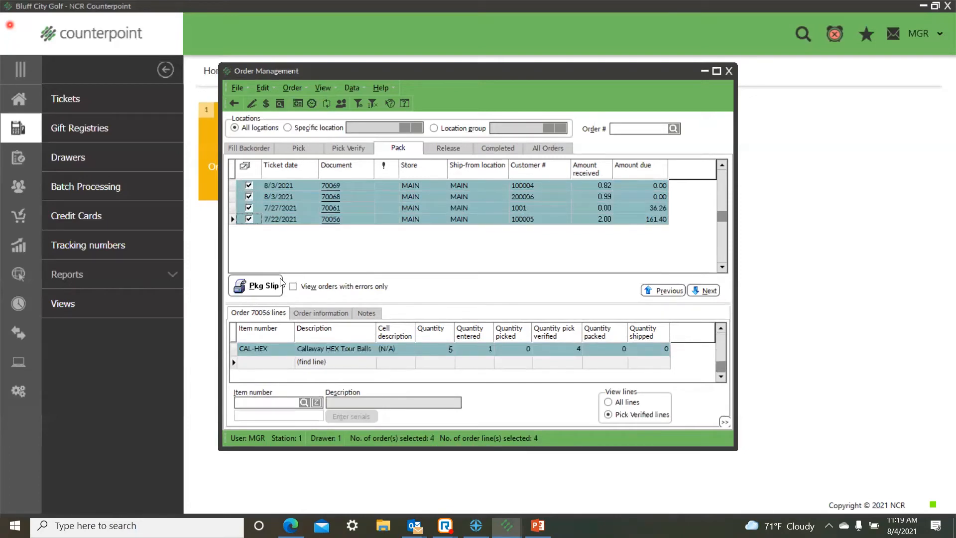
left_click(262, 287)
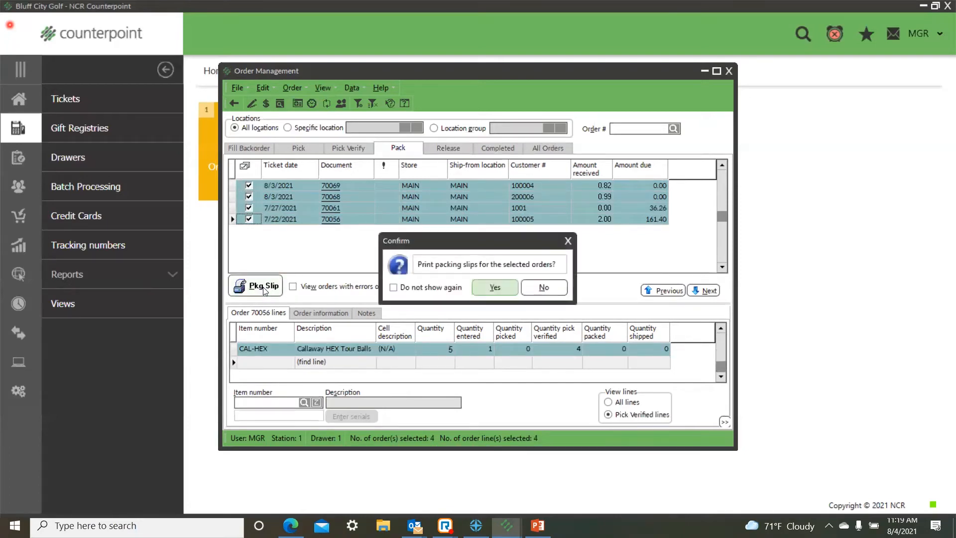
left_click(492, 288)
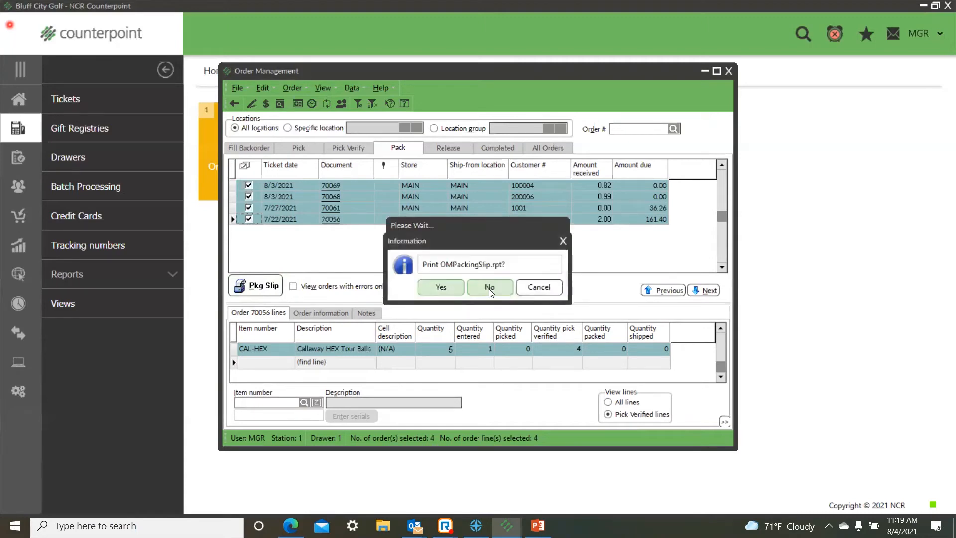
Step: Preview OMPackingSlip.rpt for each of the four selected orders, closing every preview, and finish packing
left_click(442, 288)
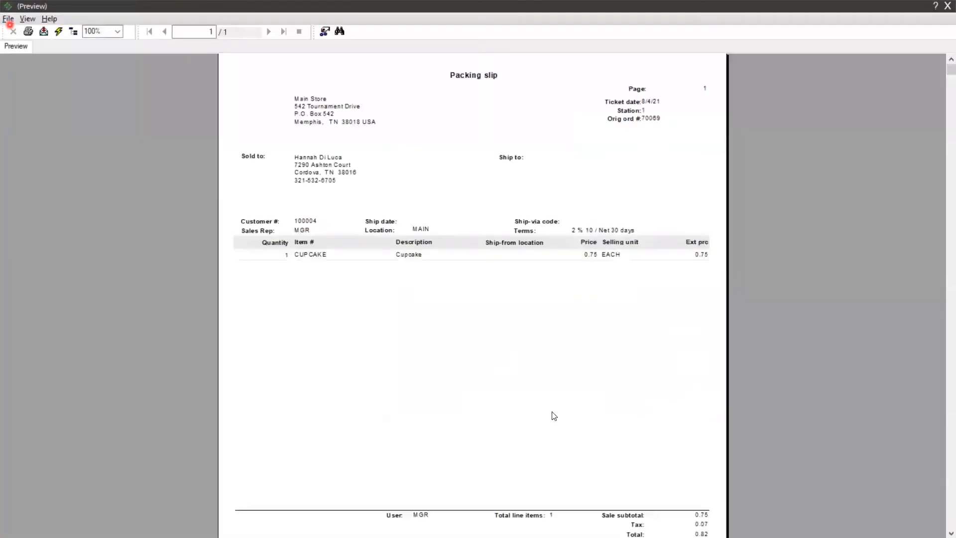
left_click(946, 6)
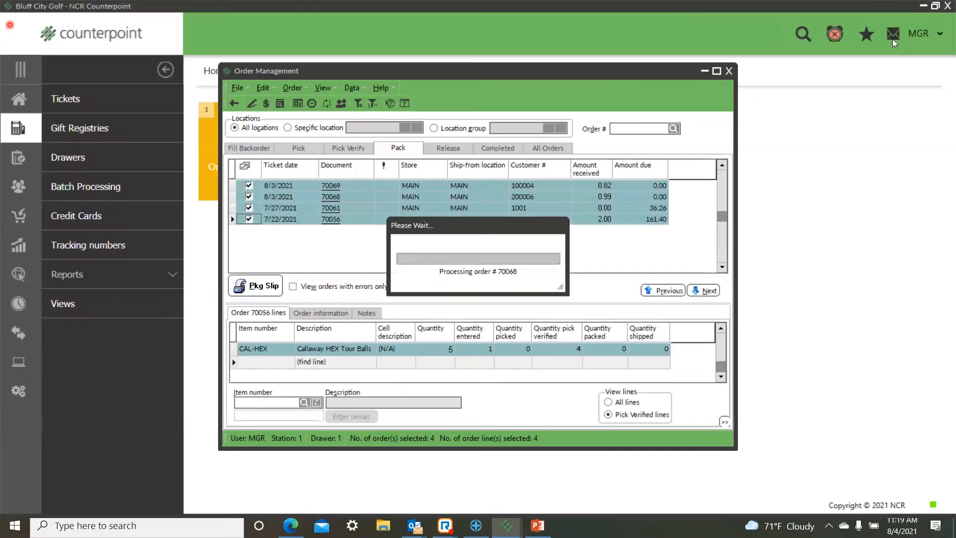
left_click(451, 287)
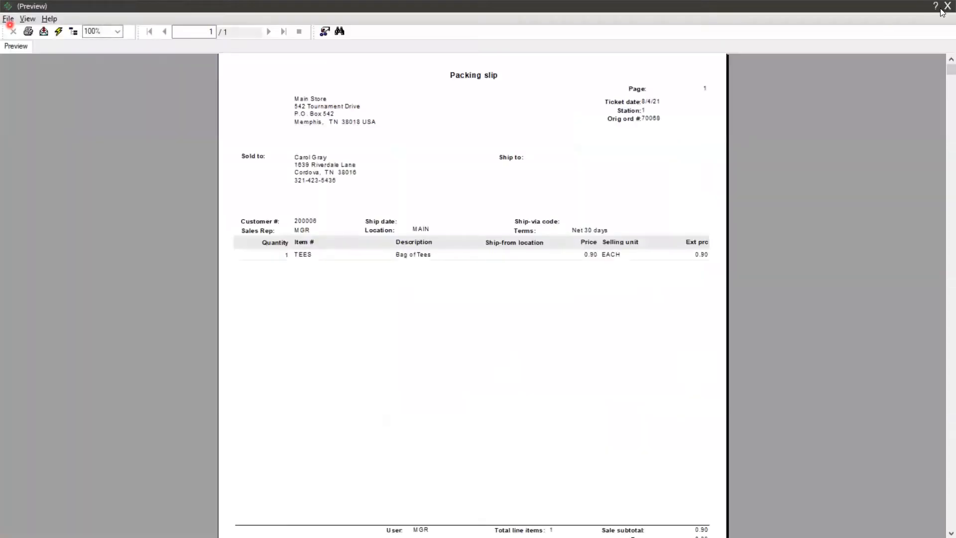
left_click(946, 6)
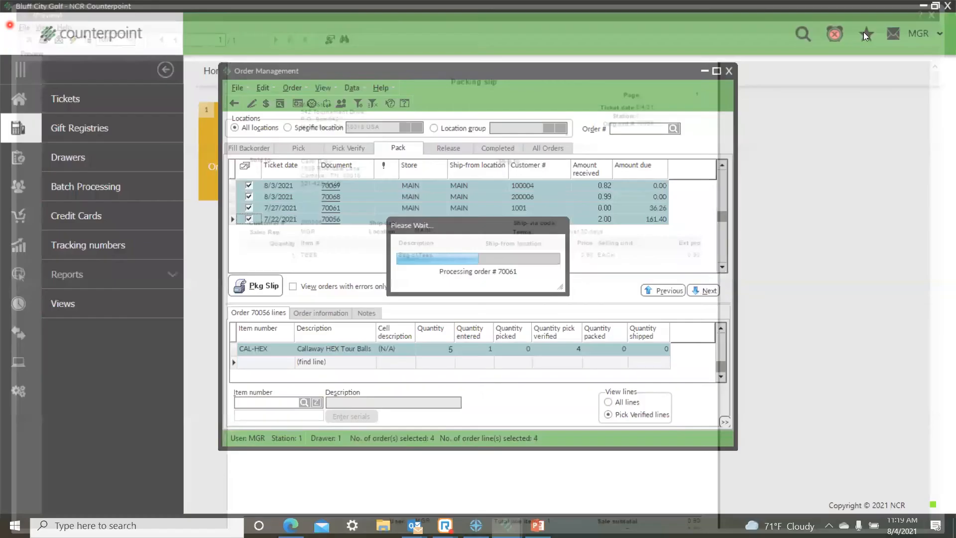
left_click(449, 288)
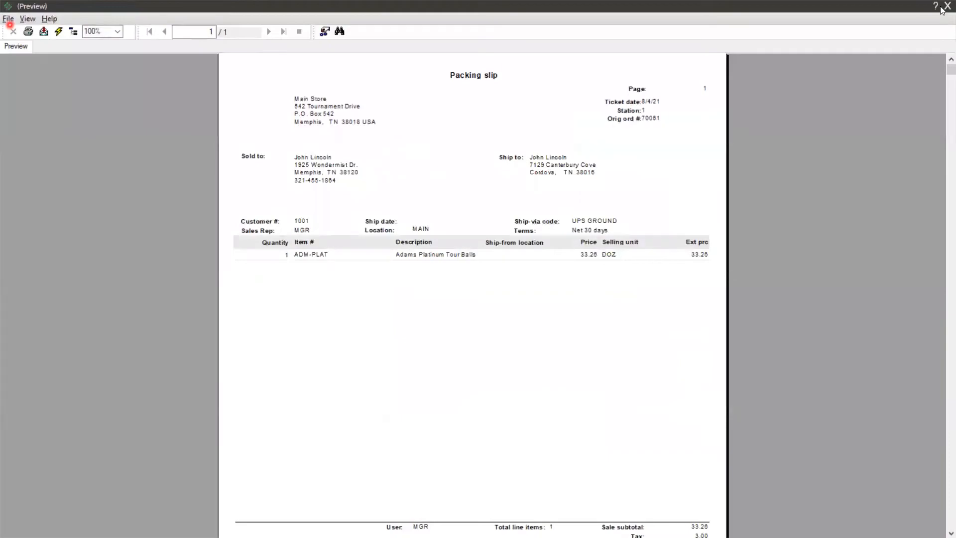
left_click(947, 6)
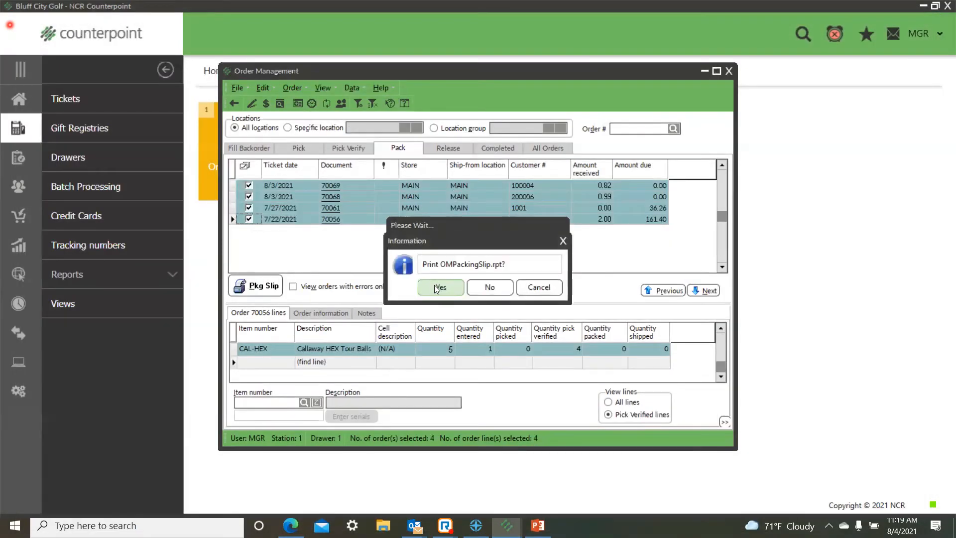
left_click(437, 288)
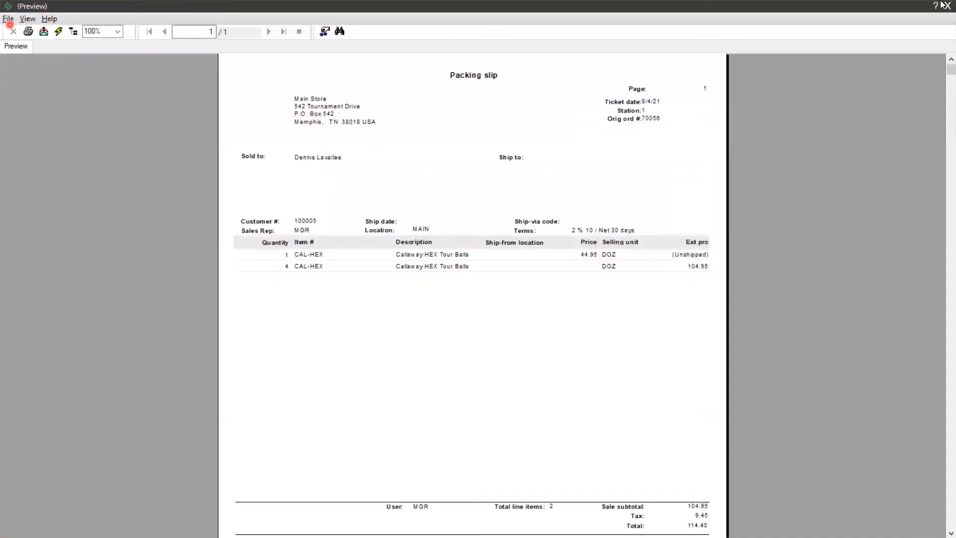
left_click(943, 6)
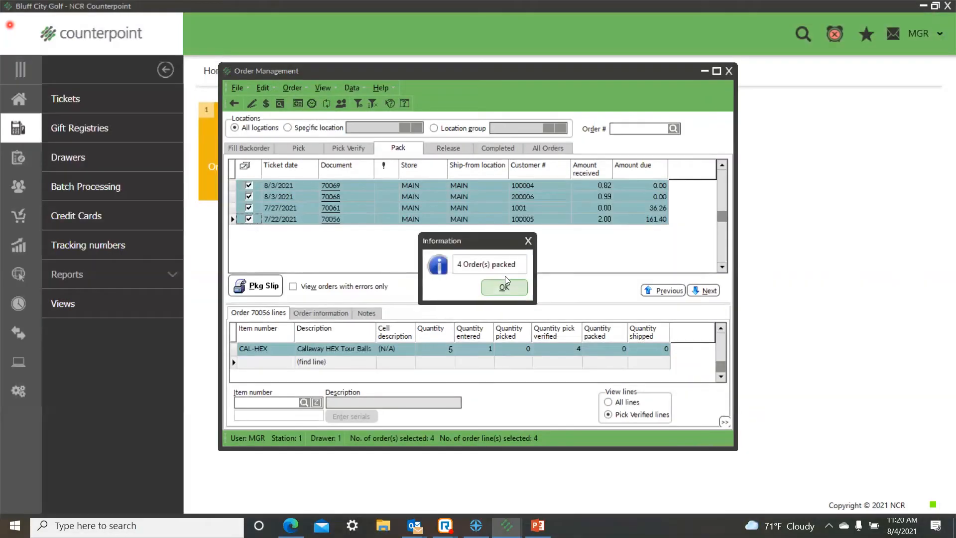
left_click(503, 287)
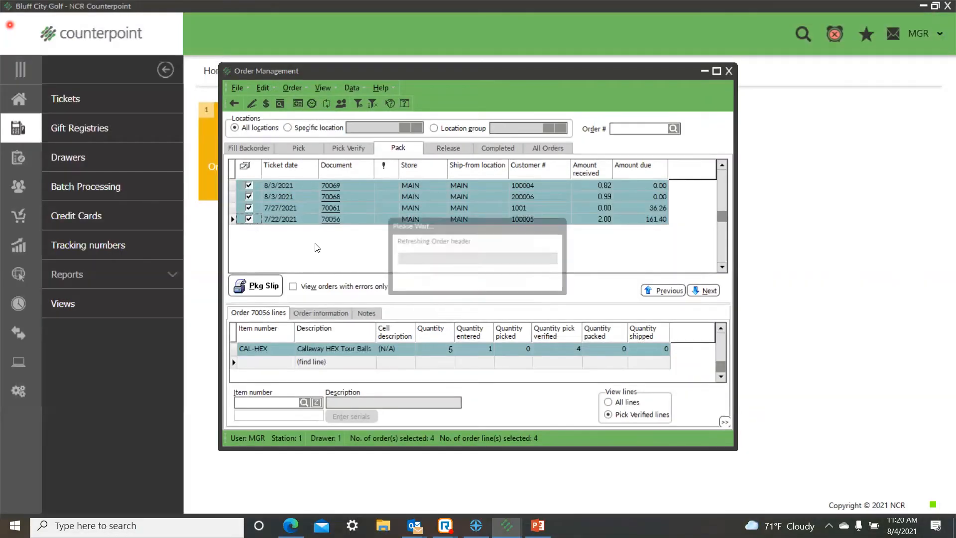
Step: Select the 7/22/2021 order among those ready to release and review its order lines and payments
left_click(439, 148)
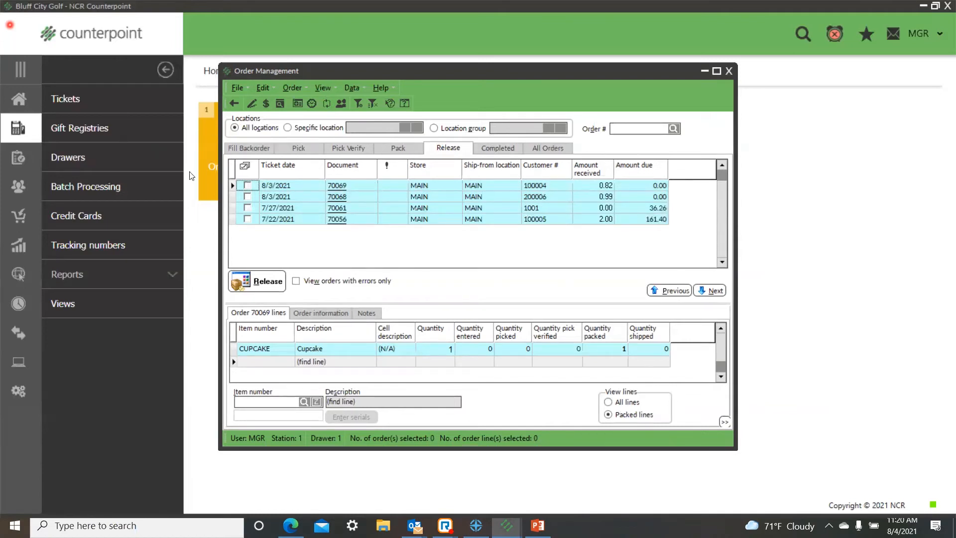
left_click(248, 220)
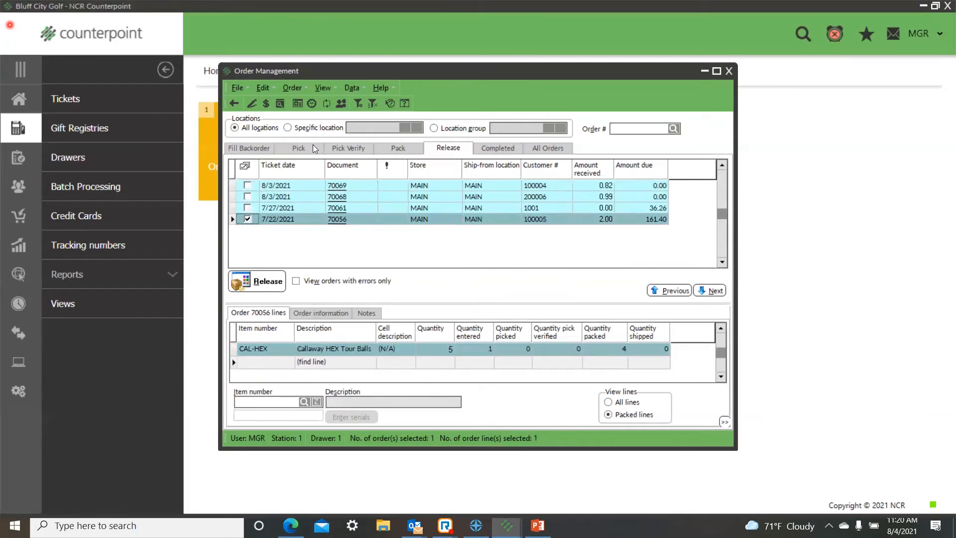
left_click(297, 104)
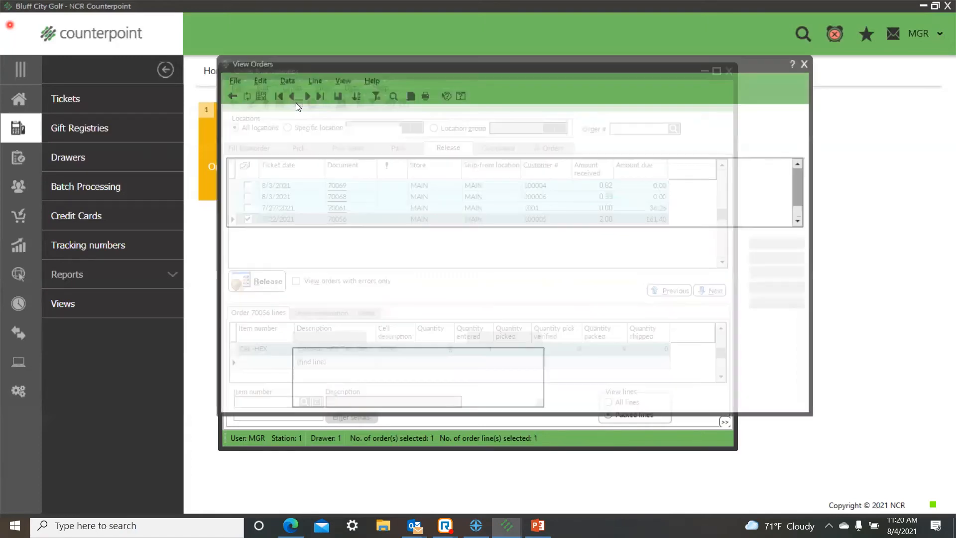
left_click(373, 145)
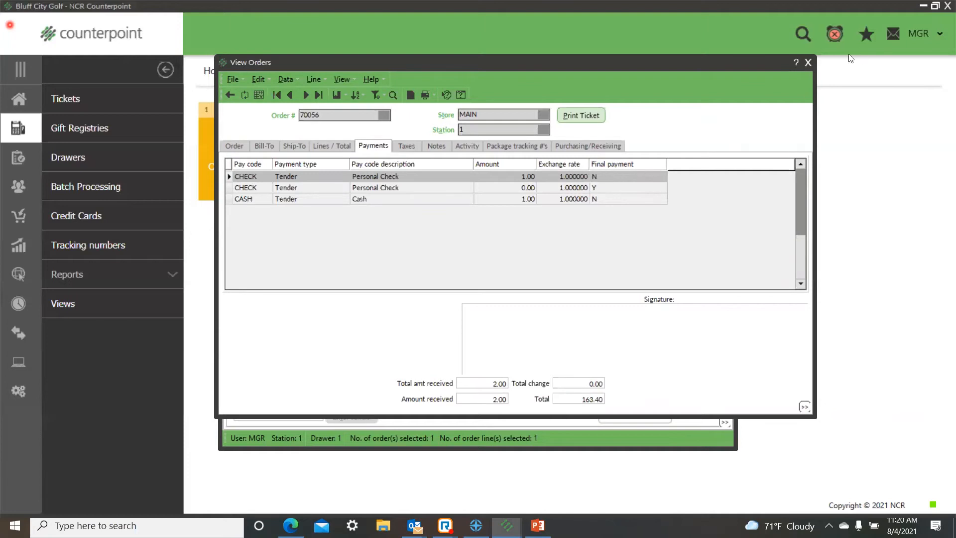
left_click(808, 63)
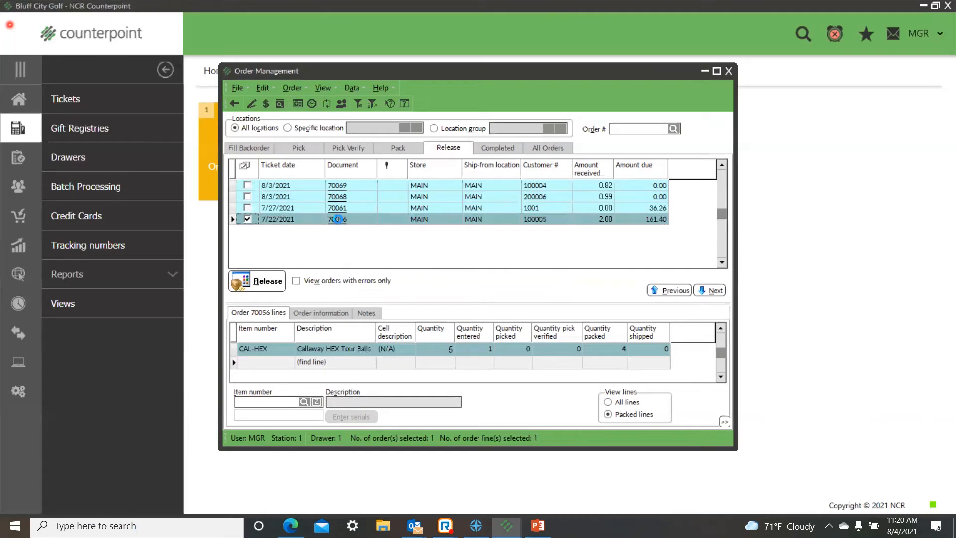
left_click(337, 220)
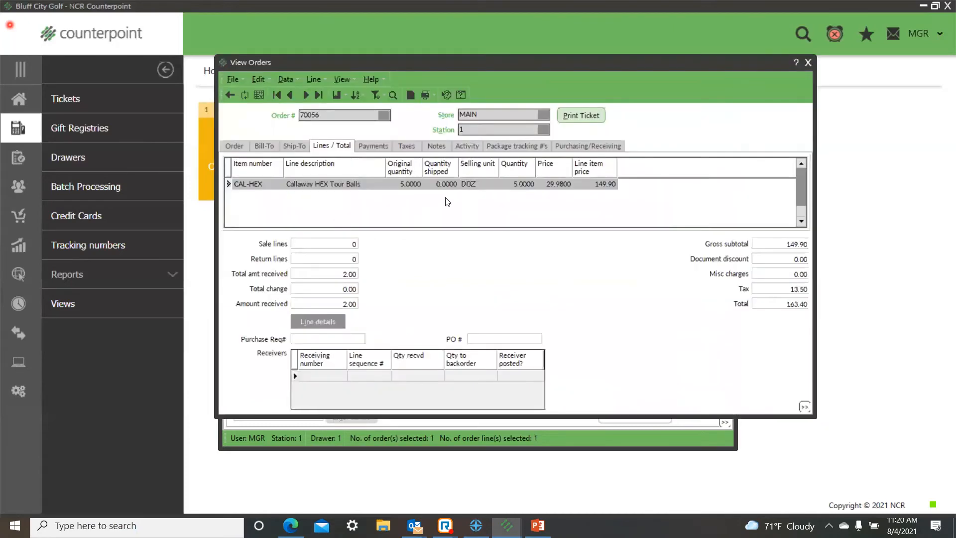
left_click(374, 146)
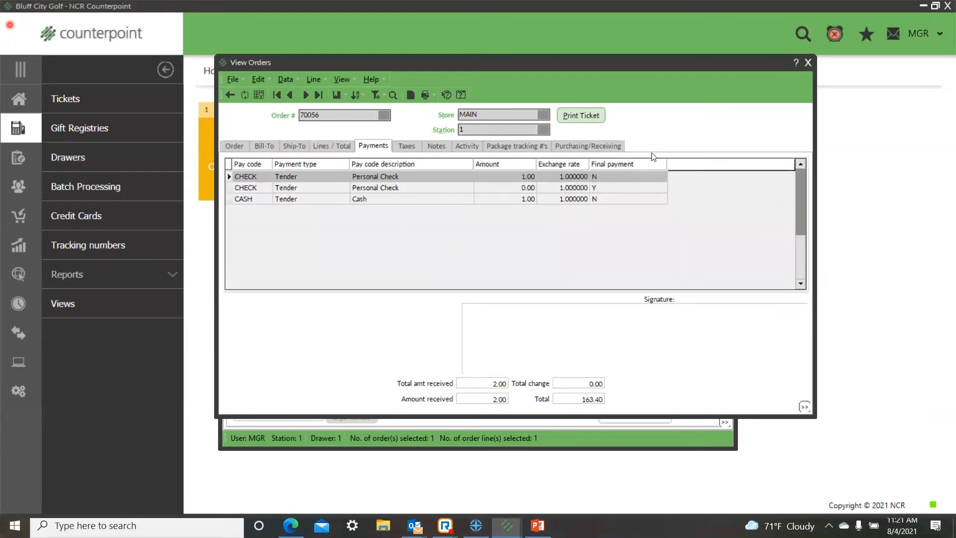
left_click(809, 63)
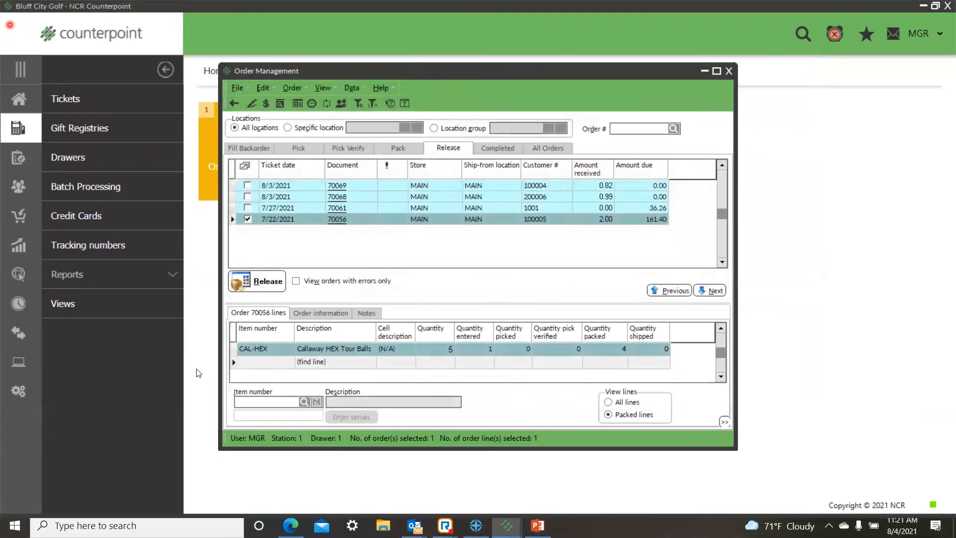
Step: Add both 8/3/2021 orders and the 7/27/2021 order to the selection, release all four orders and view the completed orders
left_click(246, 186)
left_click(247, 197)
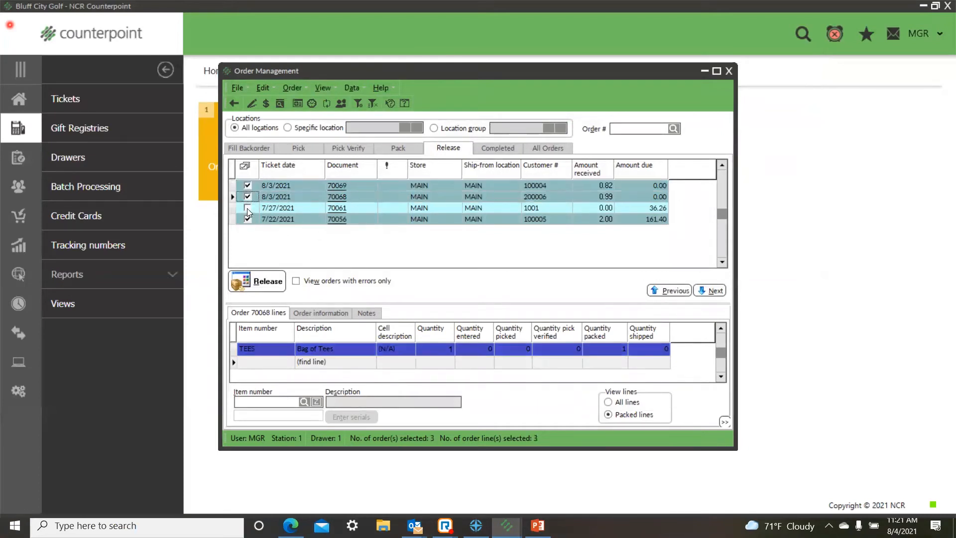
left_click(247, 208)
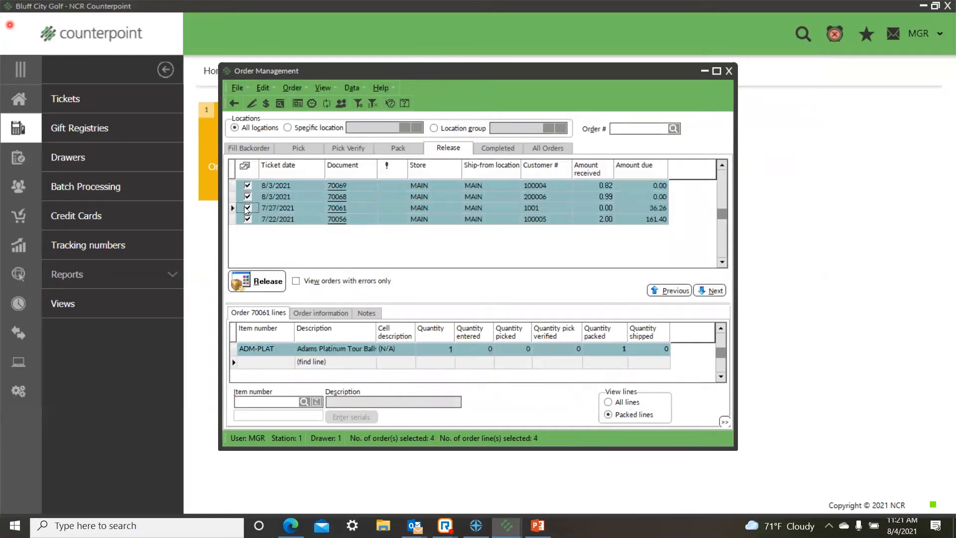
left_click(262, 289)
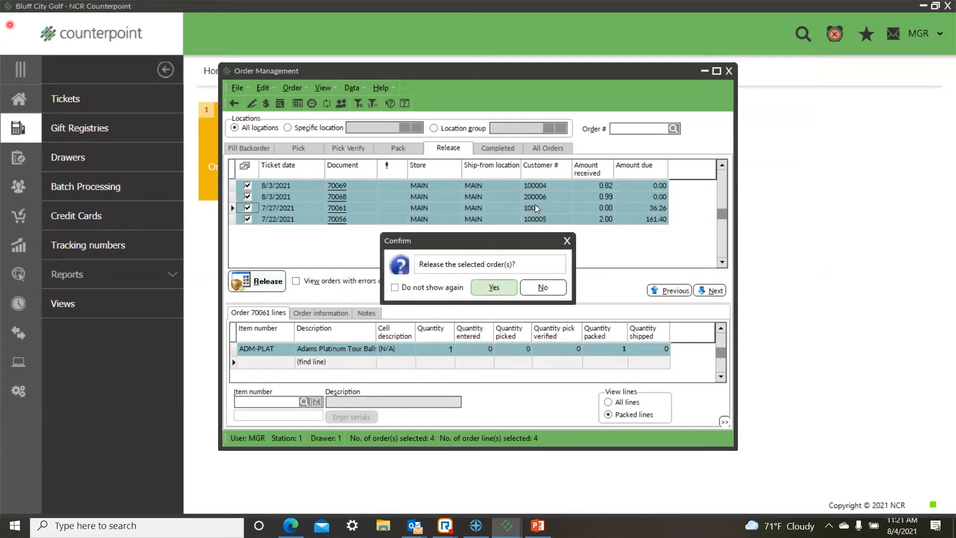
left_click(494, 288)
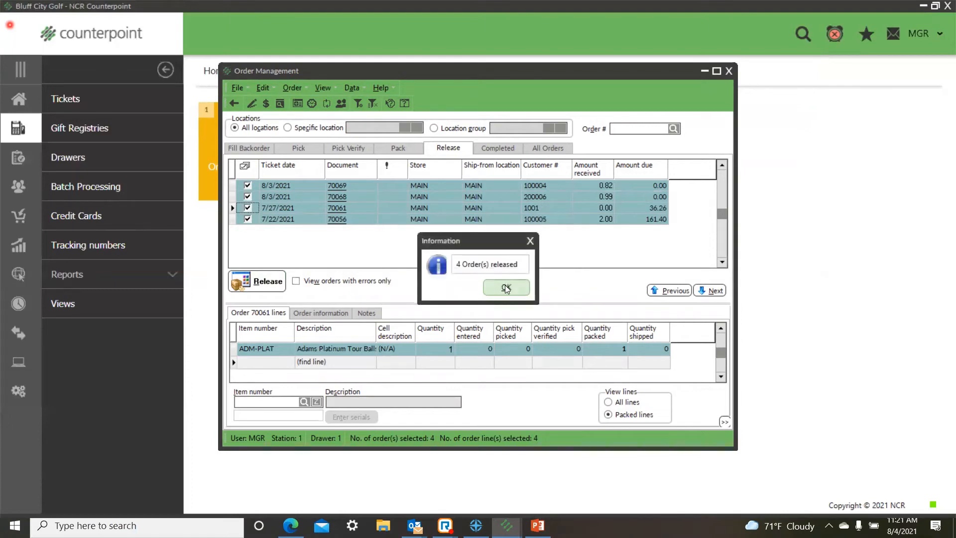
left_click(506, 289)
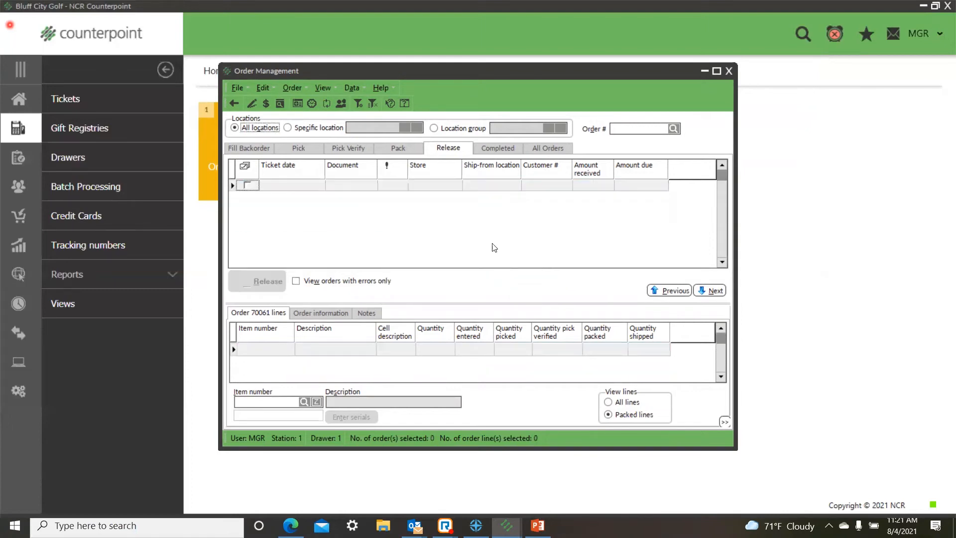
left_click(482, 149)
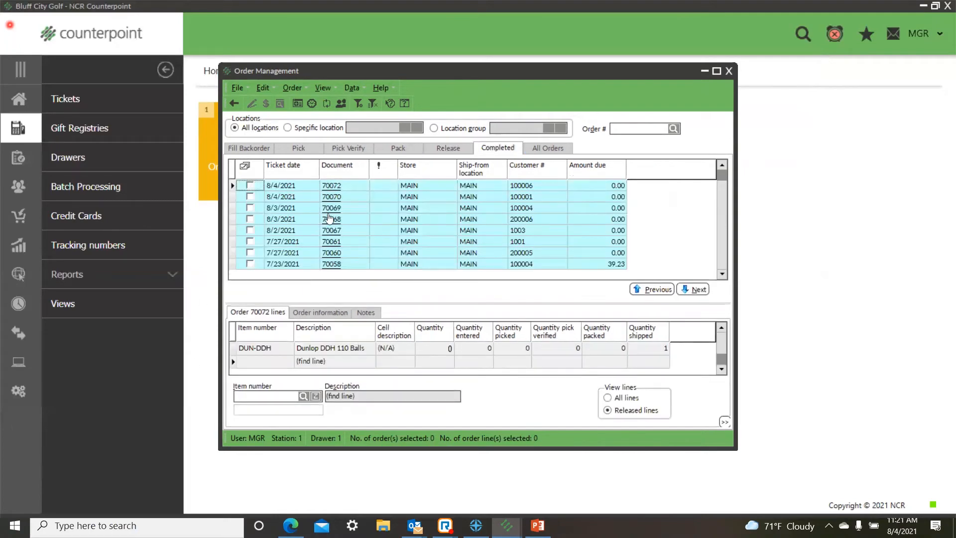
Step: Filter the order lines ready to pick by item number CAL-HEX, finding the item with the keyword cal-hex
left_click(298, 148)
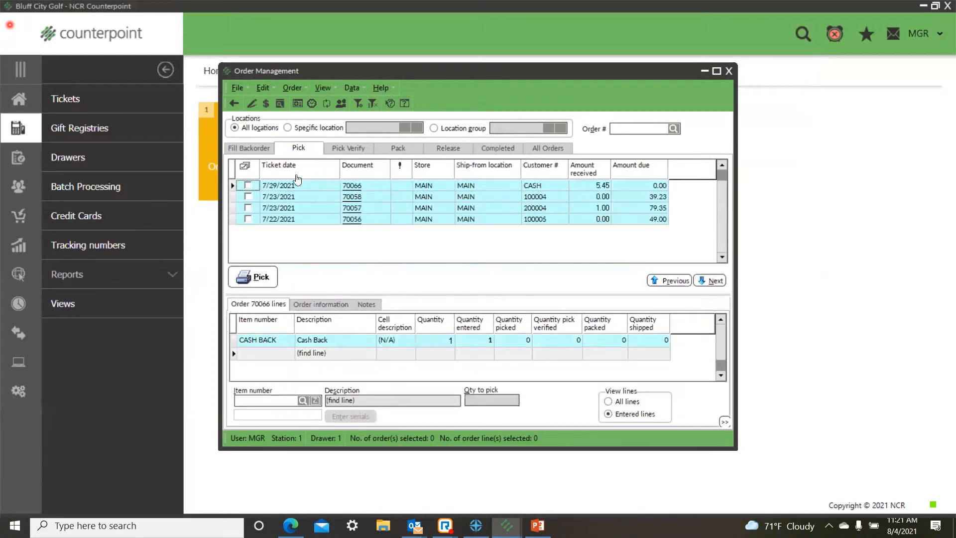
left_click(369, 103)
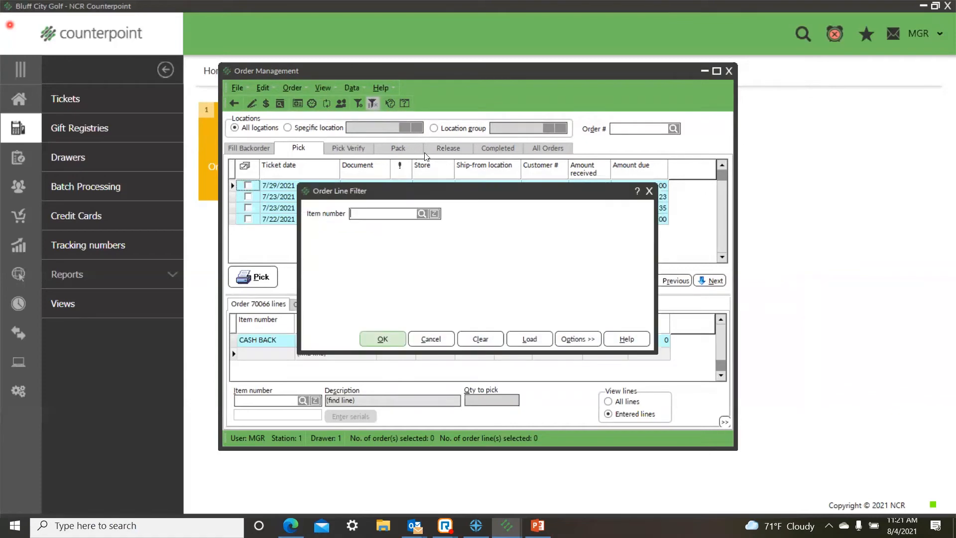
left_click(422, 212)
type("cal-")
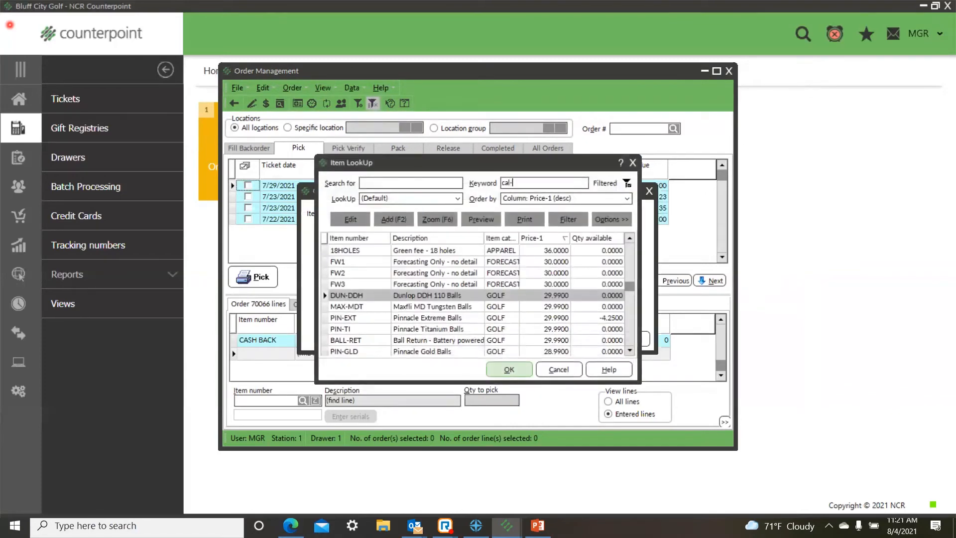
type("hex")
key("Return")
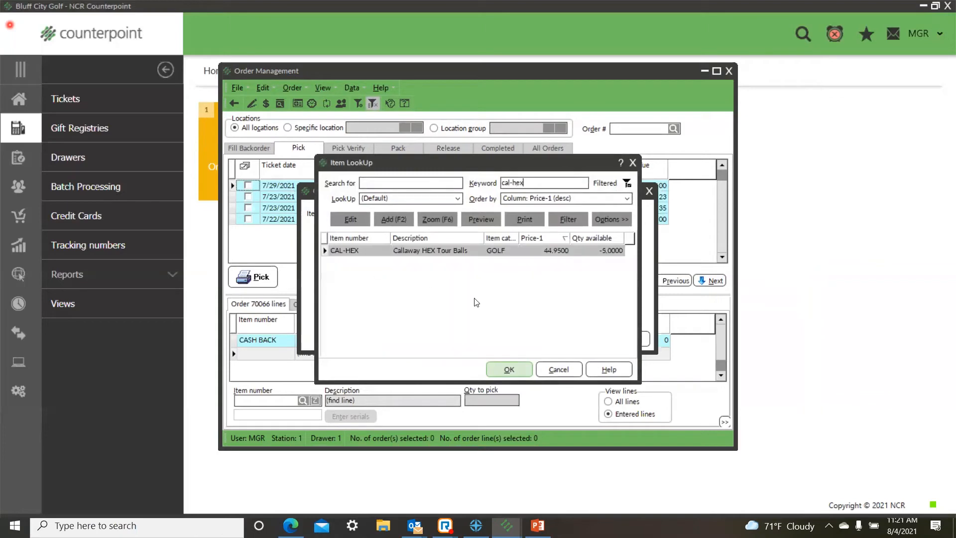
left_click(507, 369)
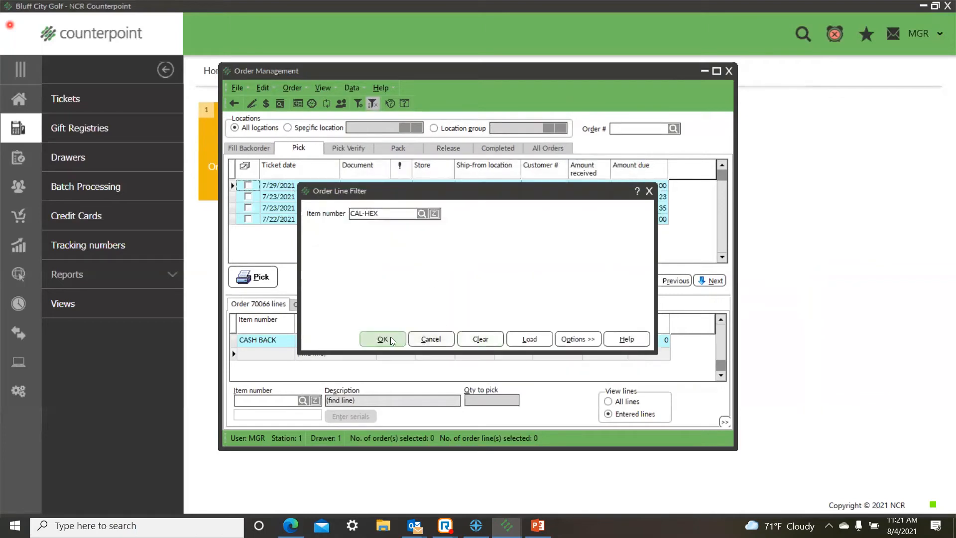
left_click(390, 339)
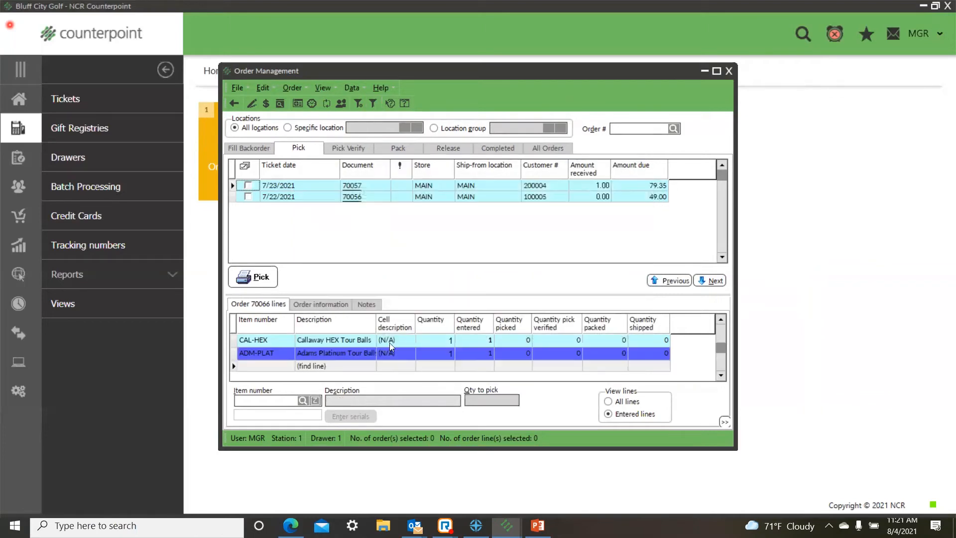
Step: Check the CAL-HEX lines in the filtered 7/22/2021 and 7/23/2021 orders
left_click(260, 340)
left_click(279, 196)
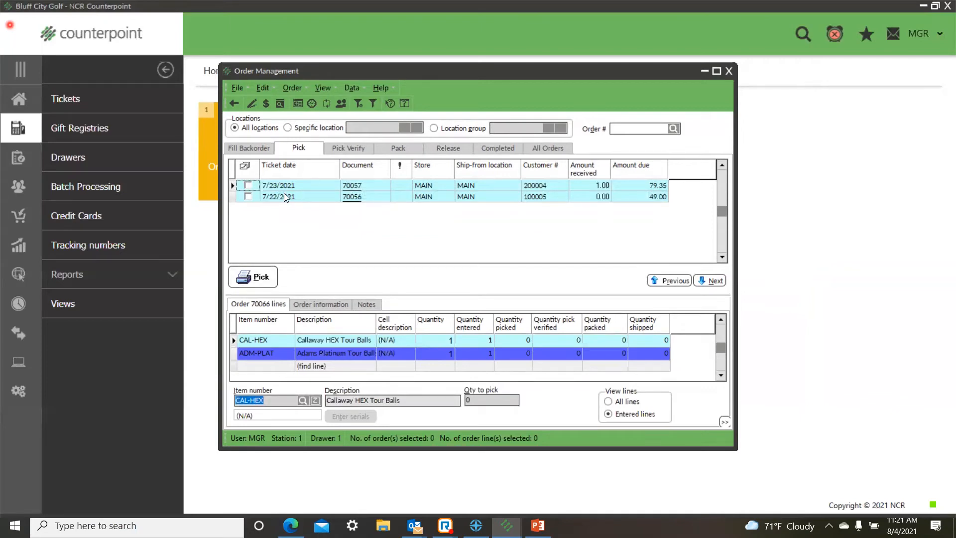
left_click(258, 340)
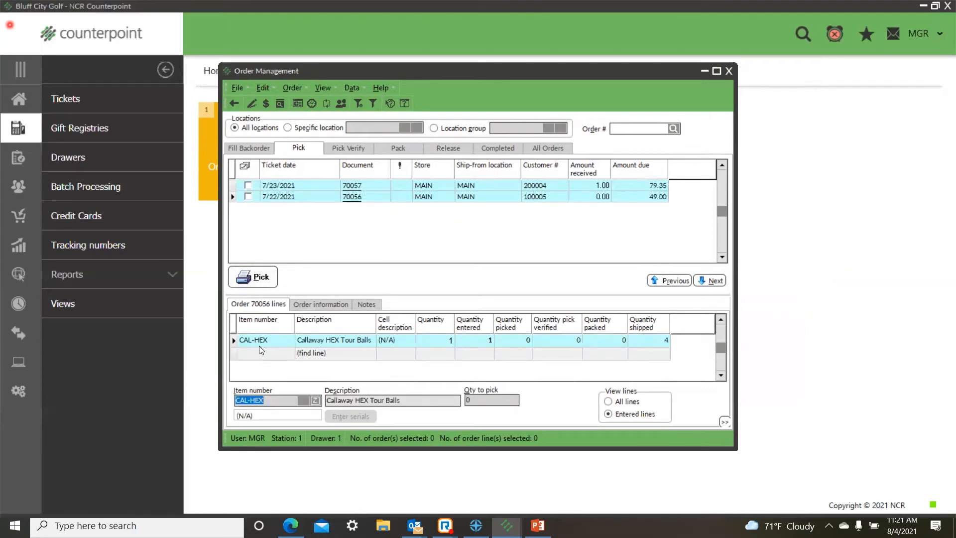
left_click(307, 184)
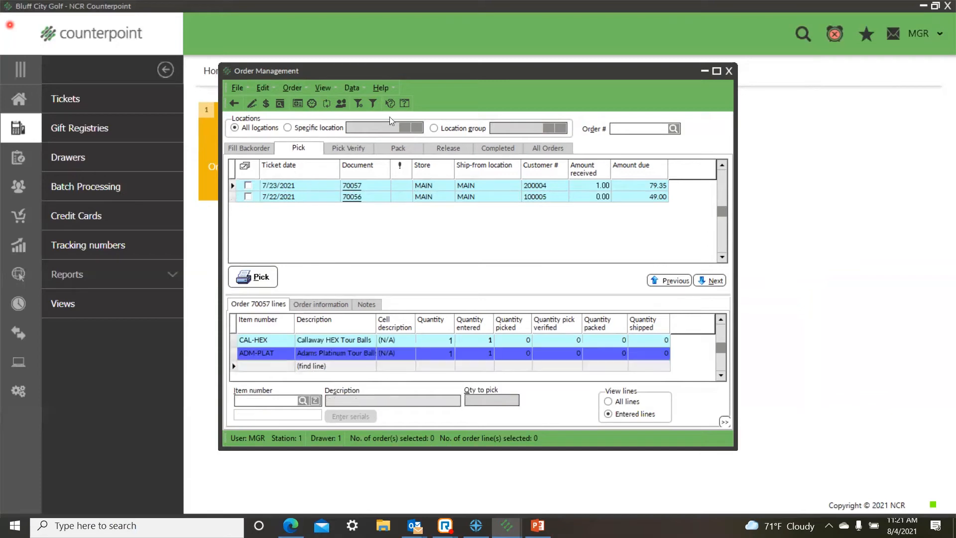
Step: Clear the item number from the order line filter and reapply it to list every order ready to pick
left_click(373, 103)
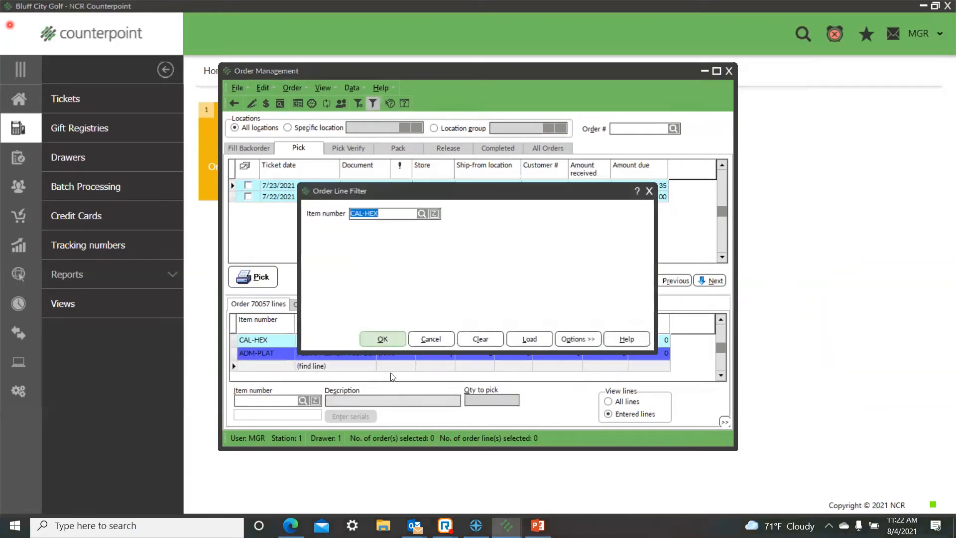
left_click(481, 339)
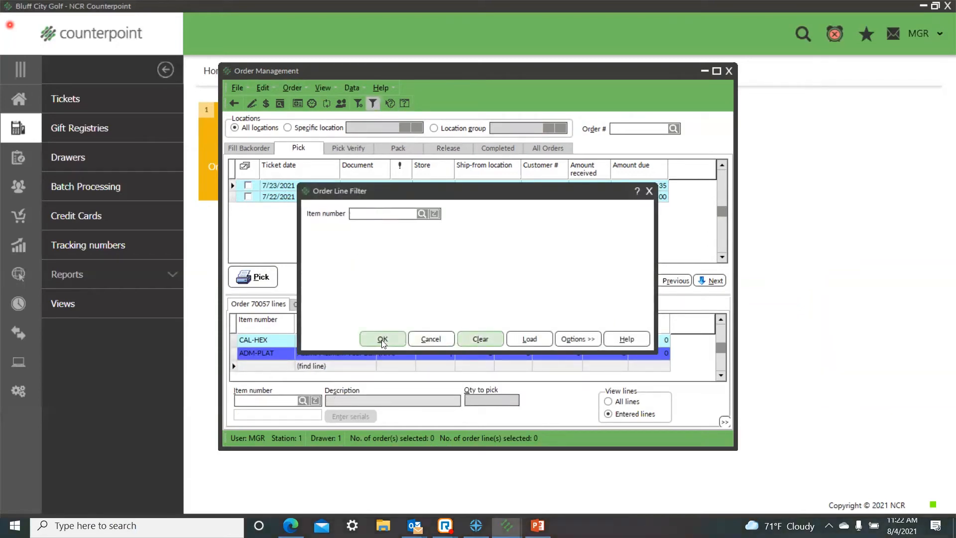
left_click(382, 340)
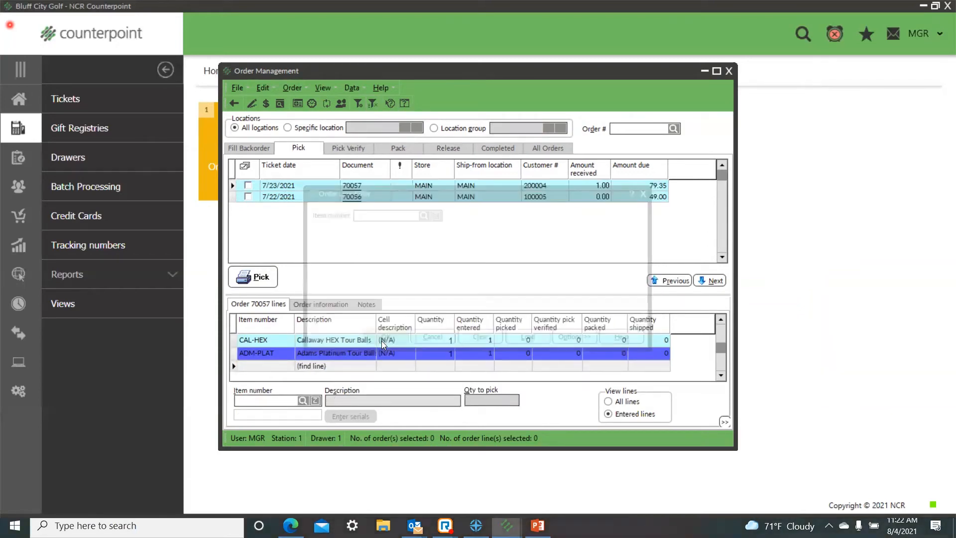
Step: Try to filter the orders to pick by ticket date 8/4/2021 to 8/4/2021 with Is picked left blank
left_click(358, 103)
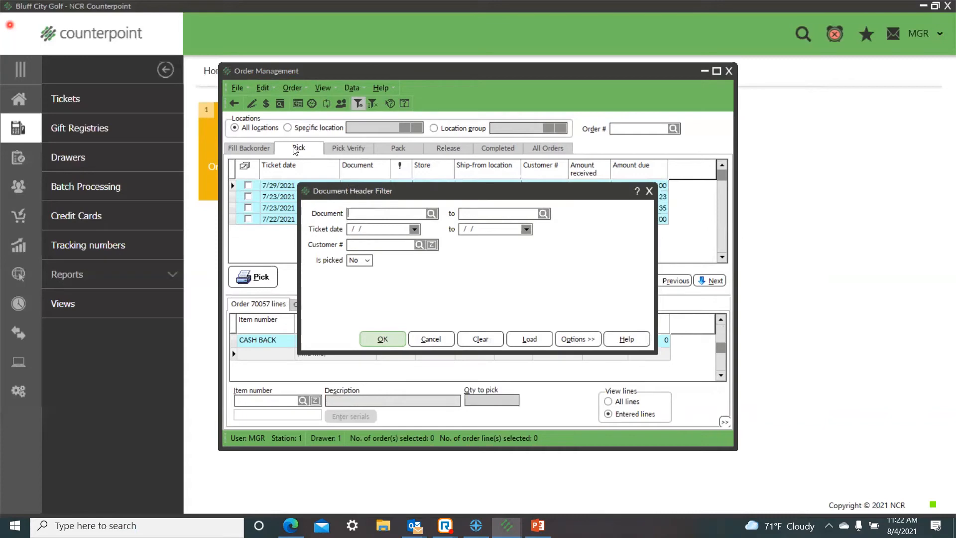
left_click(369, 262)
left_click(359, 273)
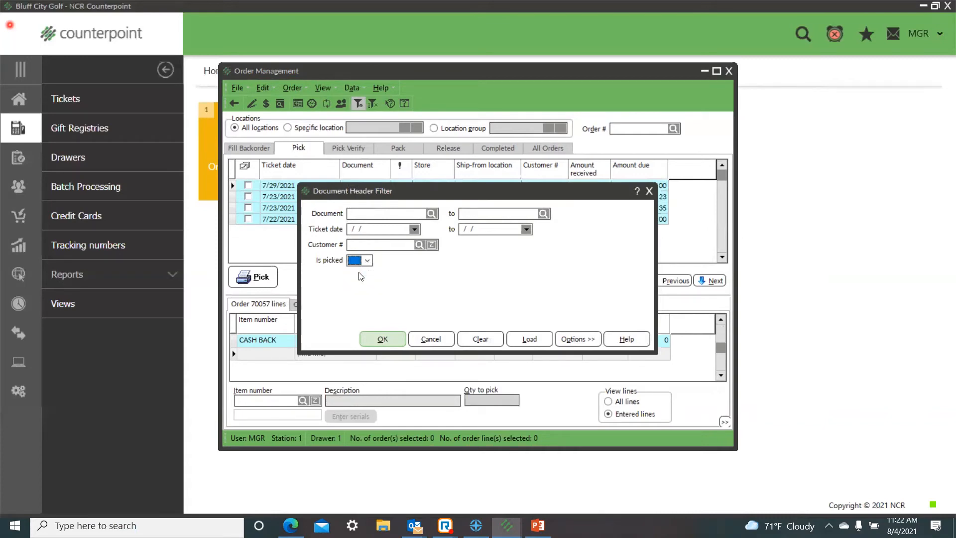
left_click(364, 231)
key("space")
left_click(488, 234)
key("space")
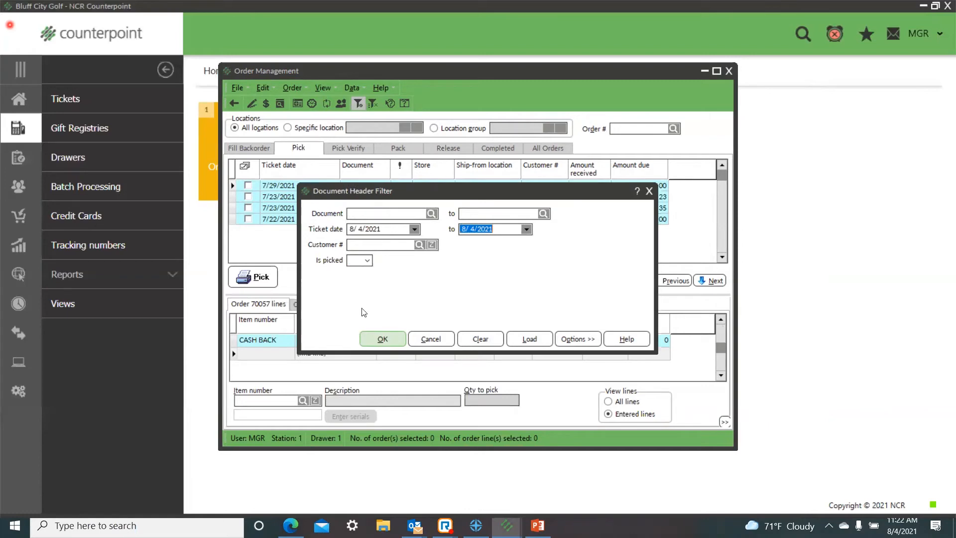
left_click(390, 339)
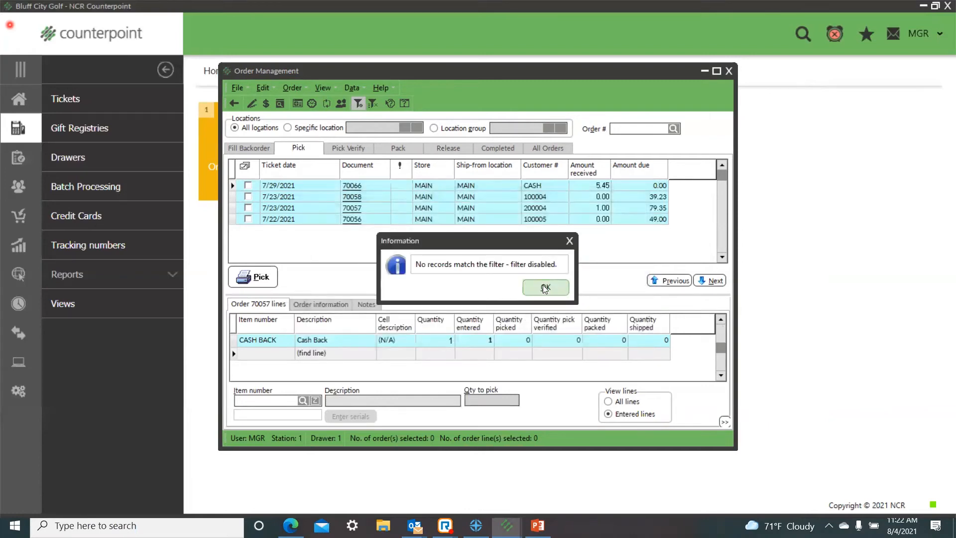
left_click(545, 288)
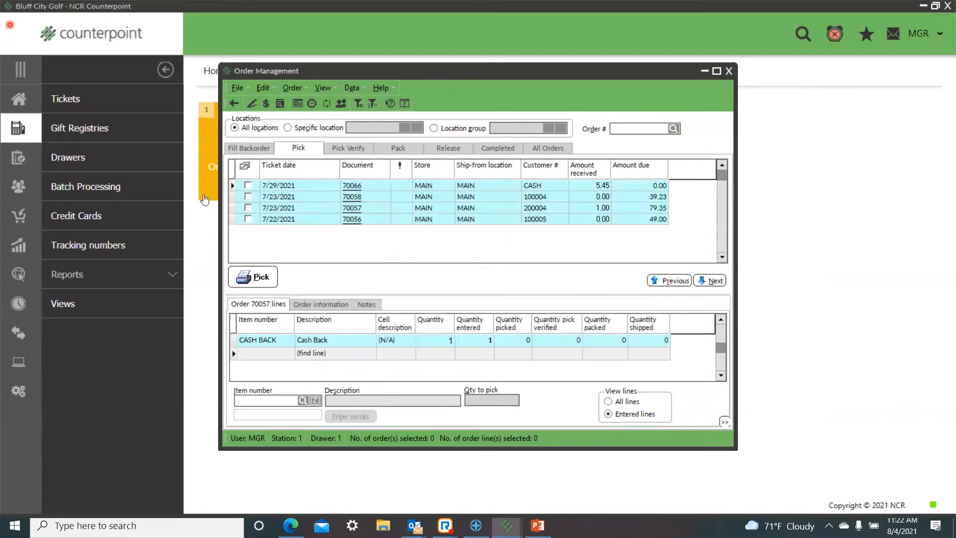
Step: Review the number of orders for each customer, close the list and refresh the orders
left_click(341, 103)
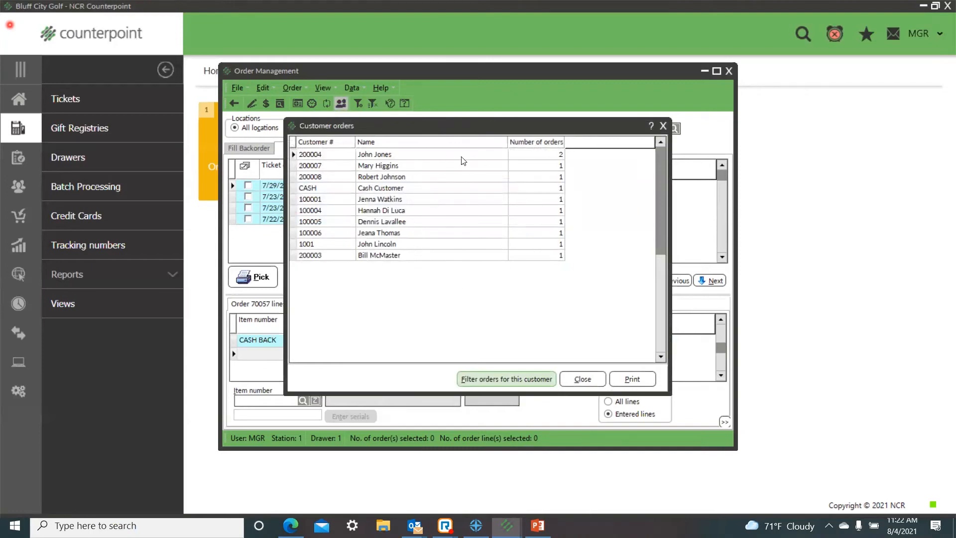
left_click(663, 126)
left_click(326, 104)
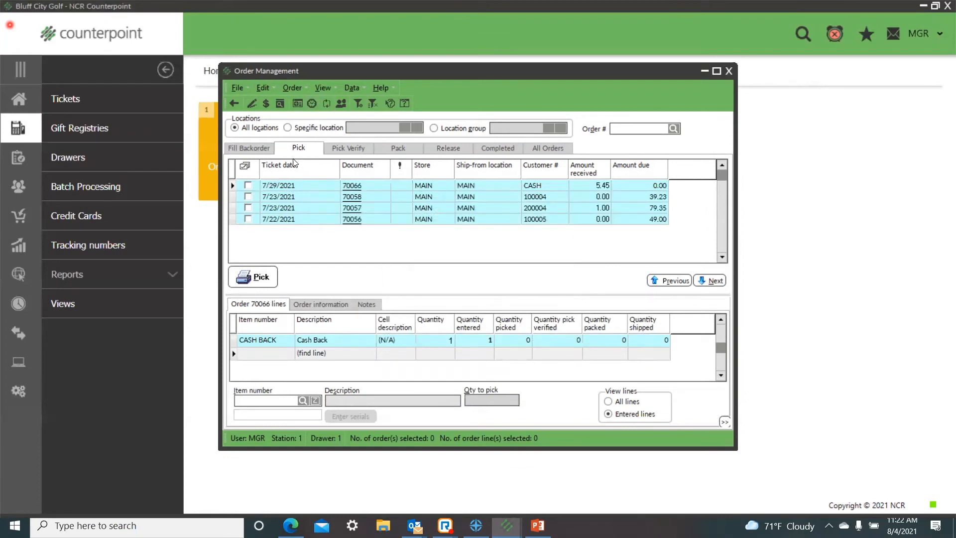
Step: Check the history of each of the two 8/4/2021 orders awaiting pick verification
left_click(353, 149)
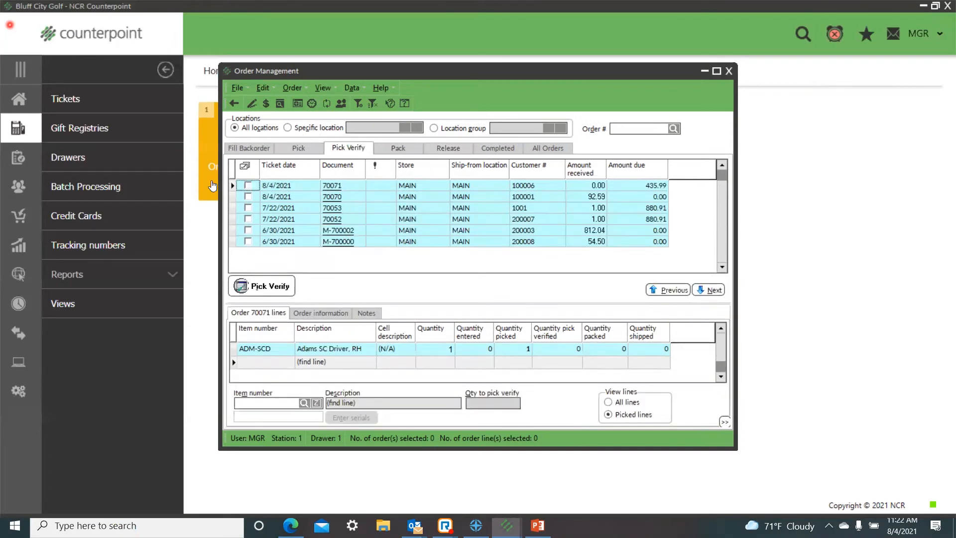
left_click(248, 186)
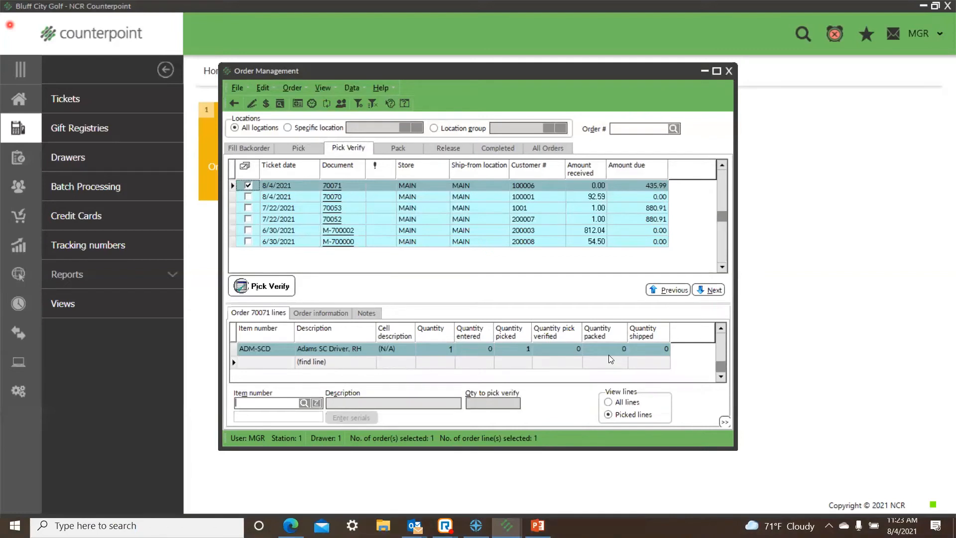
left_click(311, 103)
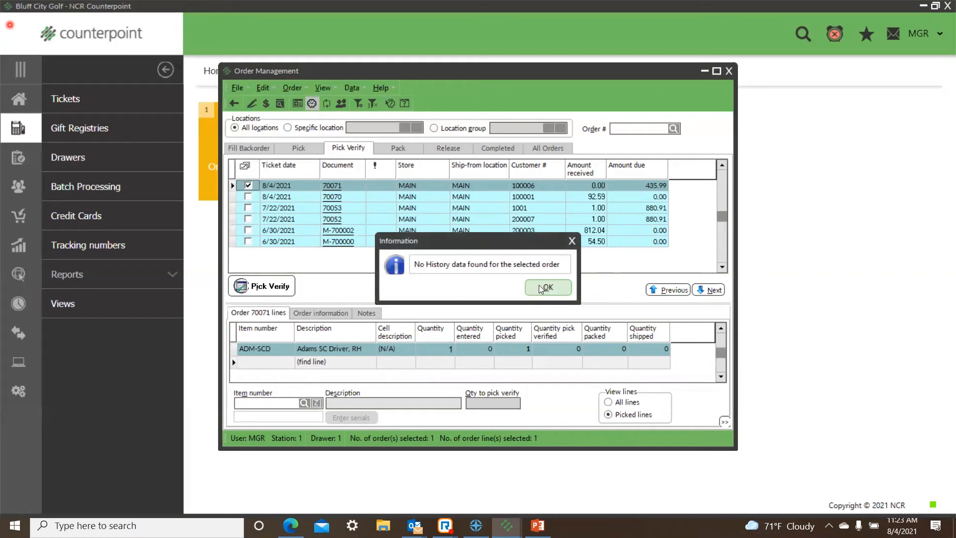
key("Return")
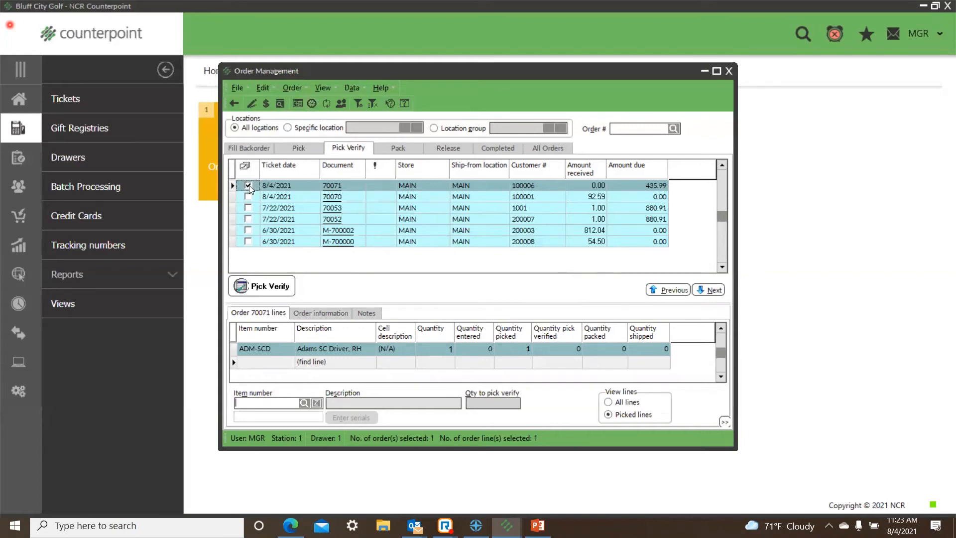
left_click(250, 185)
left_click(249, 197)
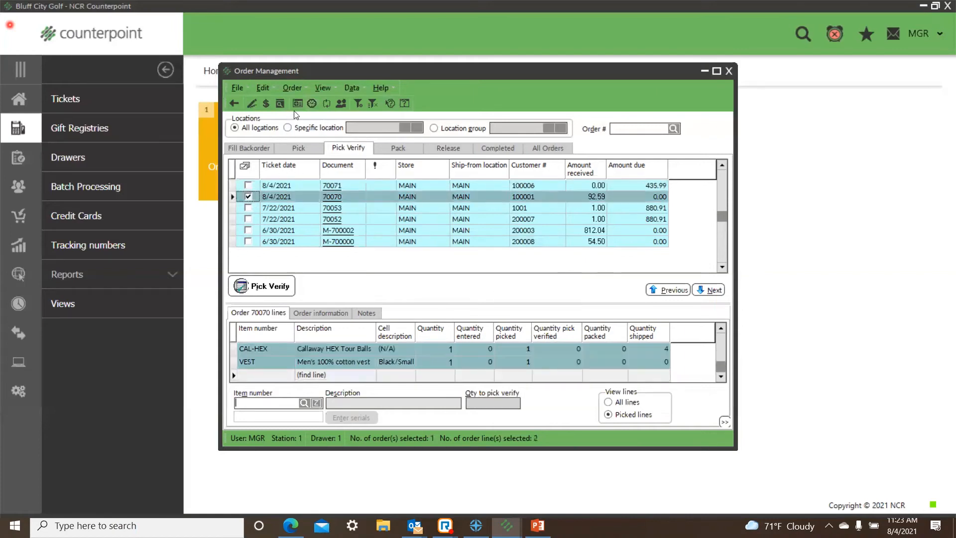
left_click(311, 103)
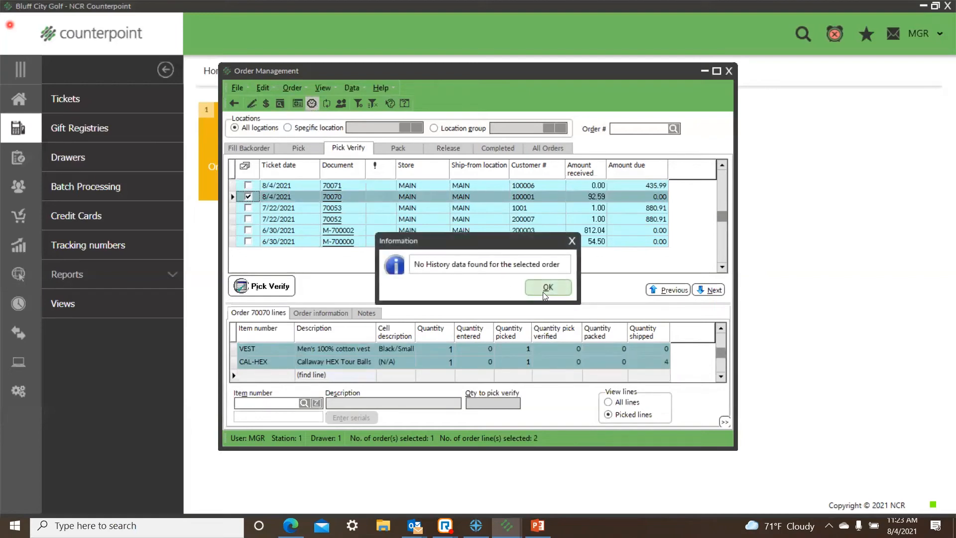
key("Return")
Step: Check the orders ready to pack, and pick verify the 8/4/2021 order for the Adams SC Driver
left_click(401, 148)
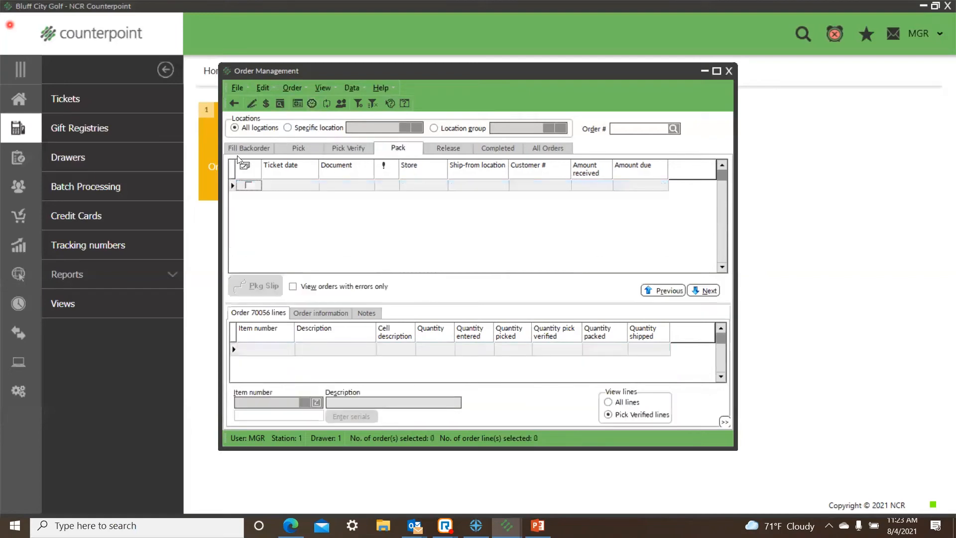
left_click(345, 148)
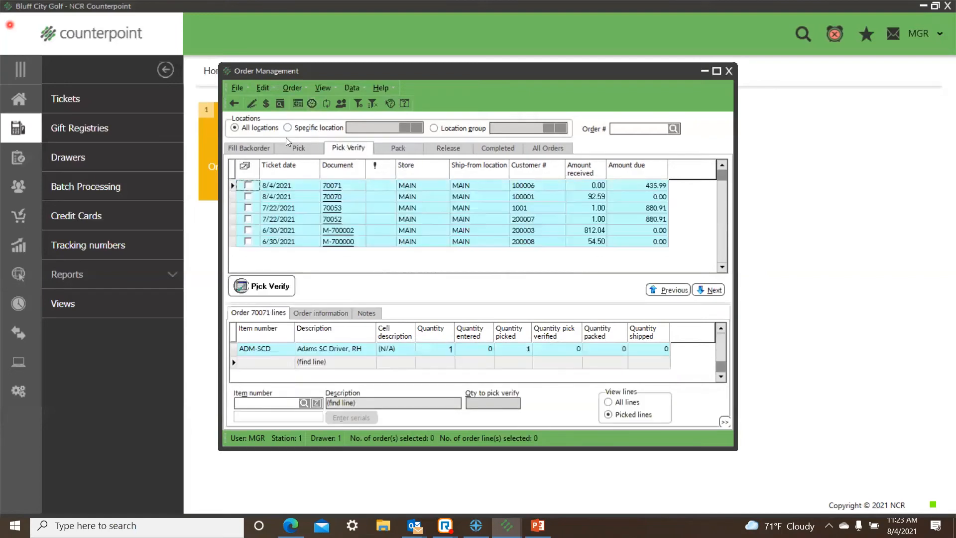
left_click(250, 185)
left_click(275, 285)
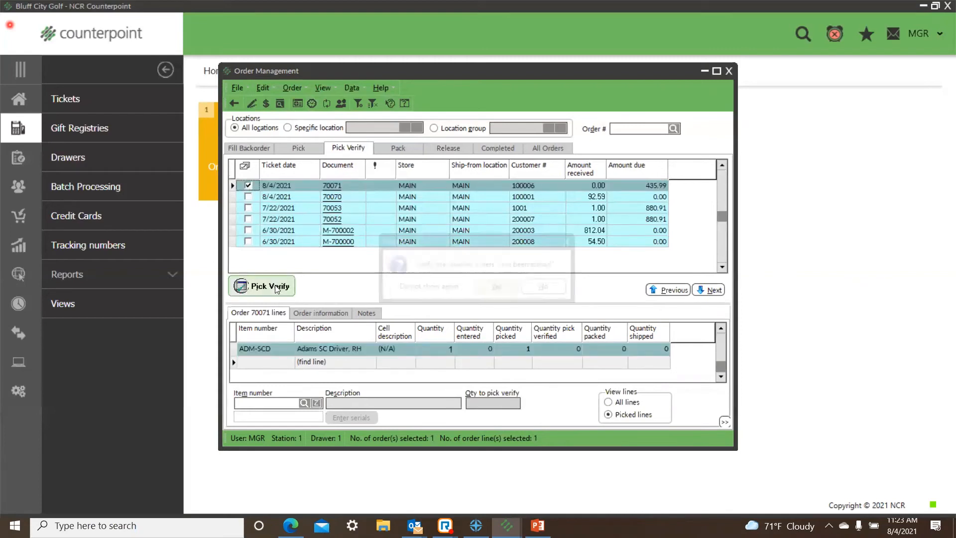
left_click(510, 291)
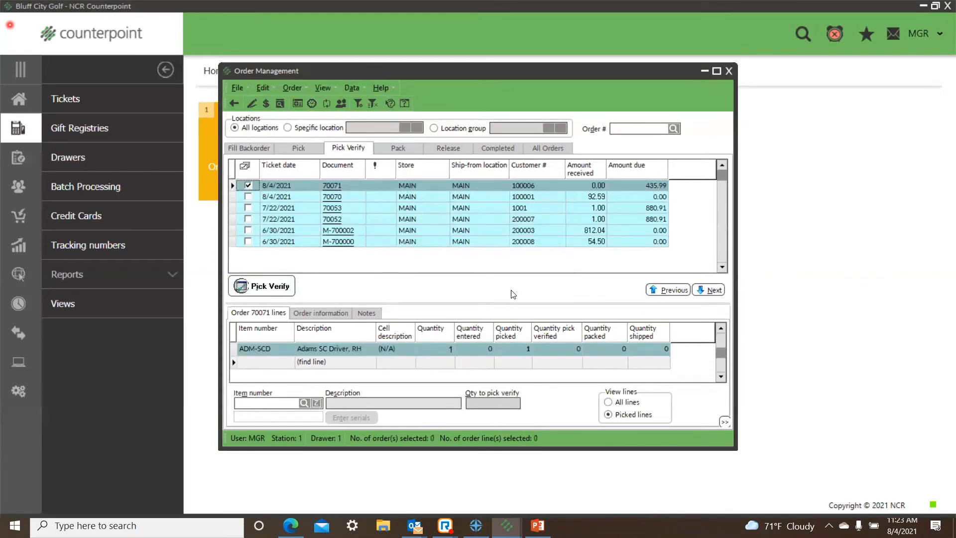
Step: Check the history of the 8/4/2021 order ready to pack, and clear its selection
left_click(397, 150)
left_click(249, 185)
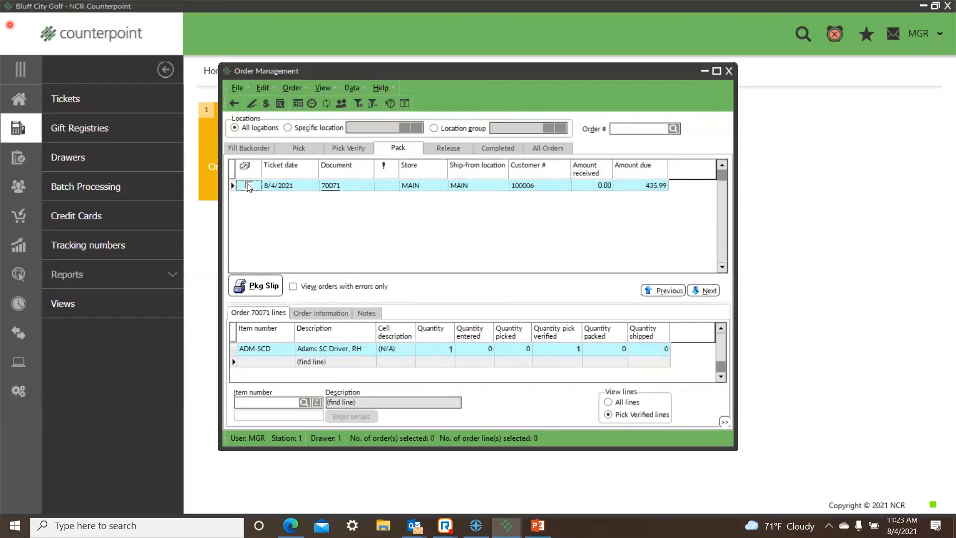
left_click(311, 101)
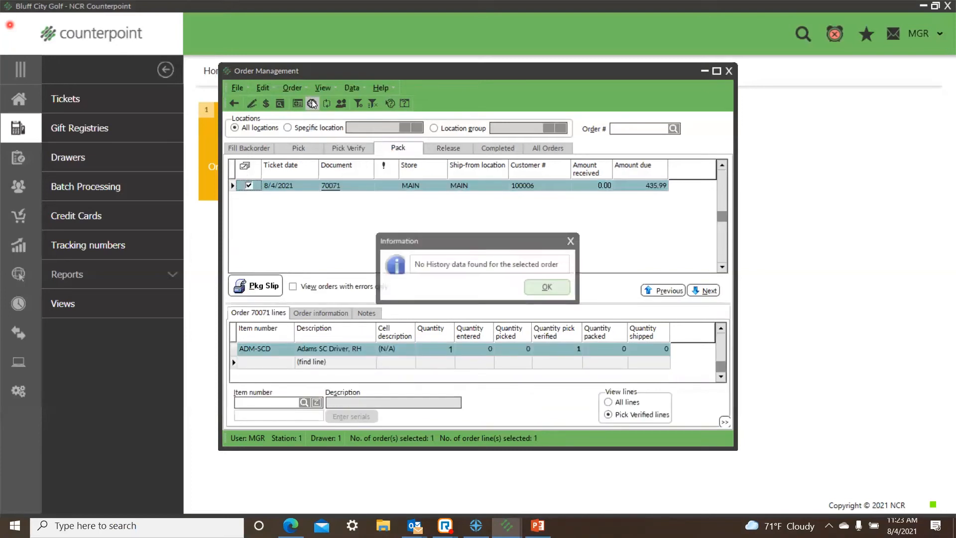
left_click(545, 288)
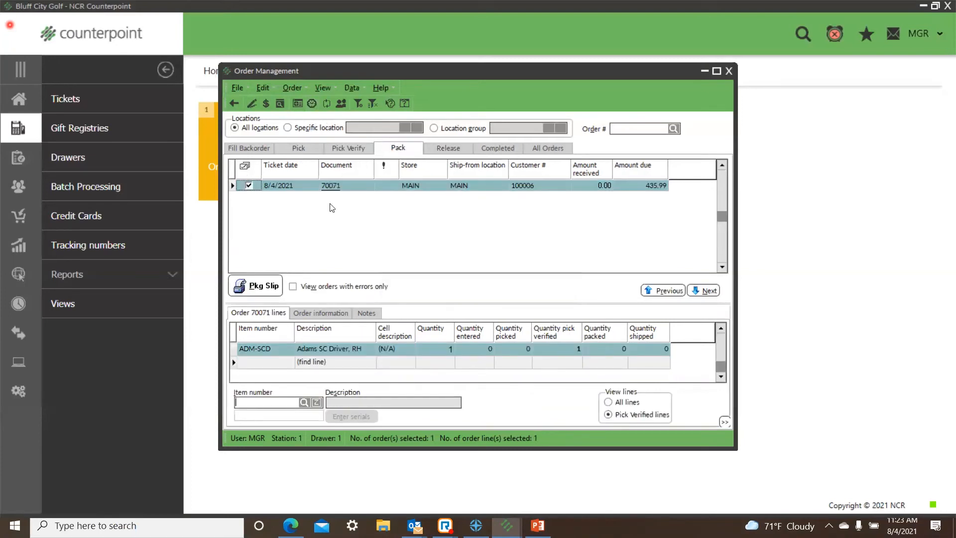
left_click(249, 185)
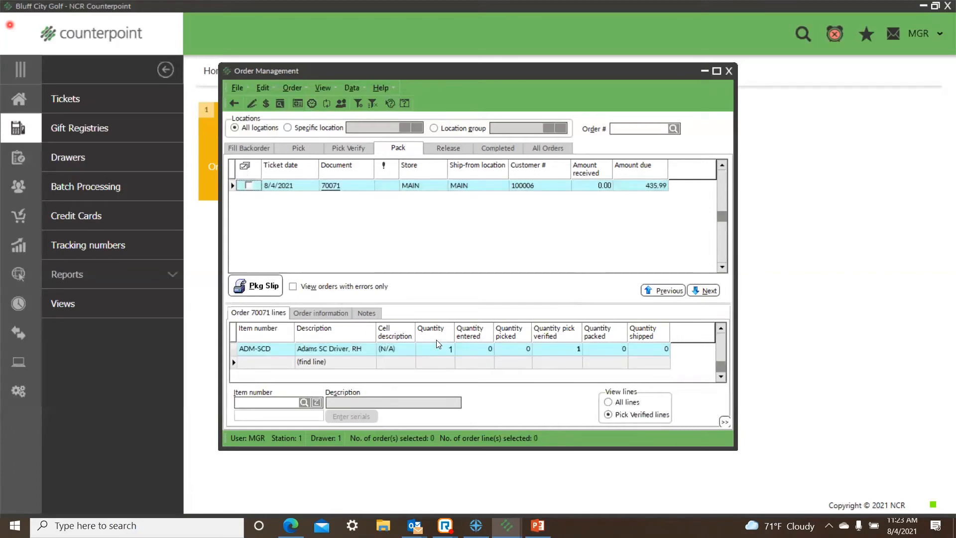
Step: View the line details of the order ready to pack, switch to the table view and close it
left_click(331, 186)
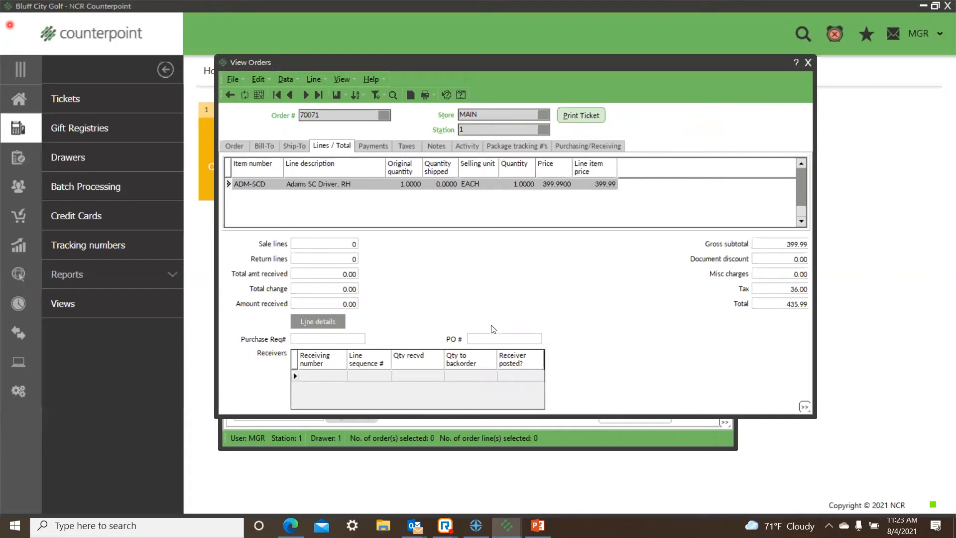
left_click(260, 94)
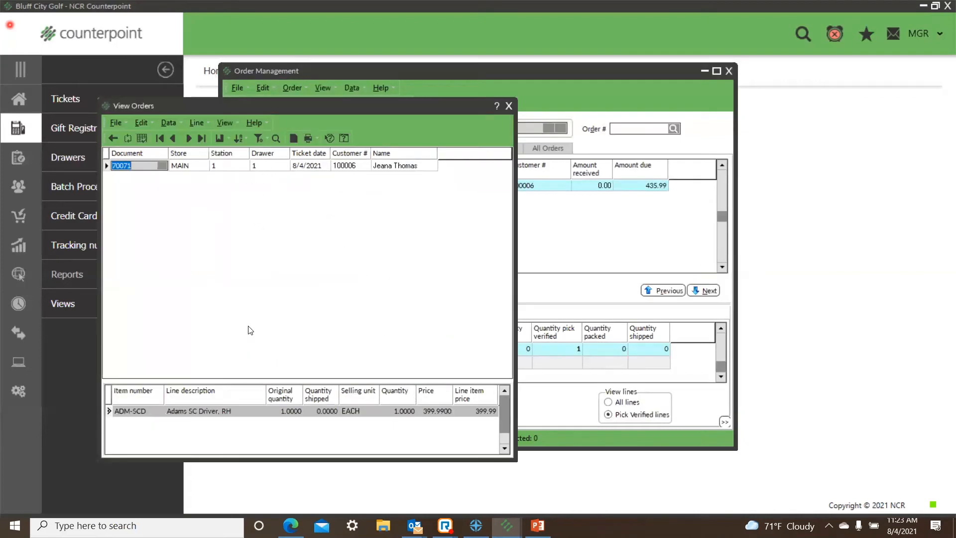
left_click(509, 106)
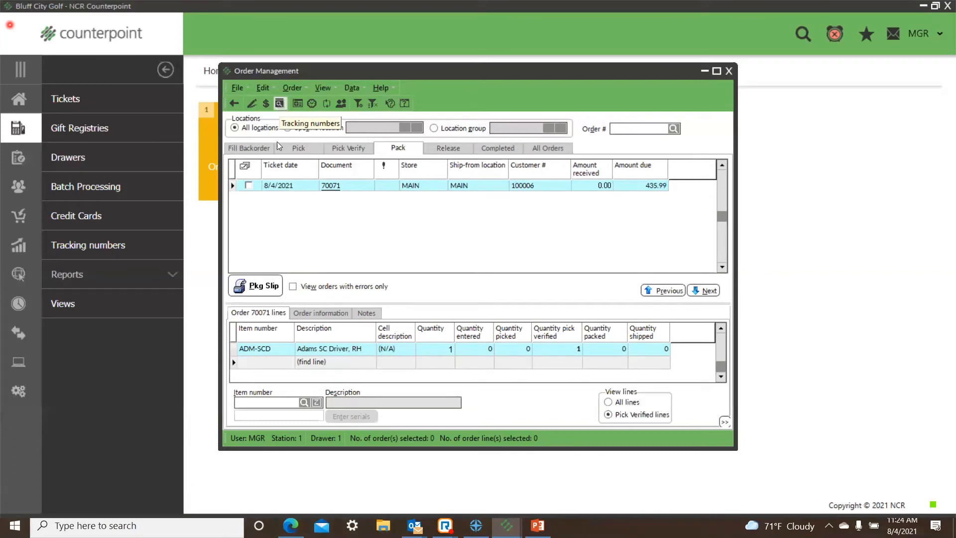
Step: Add the package tracking number 12345645 to the 8/4/2021 order ready to pack
left_click(248, 185)
left_click(280, 103)
type("12345645")
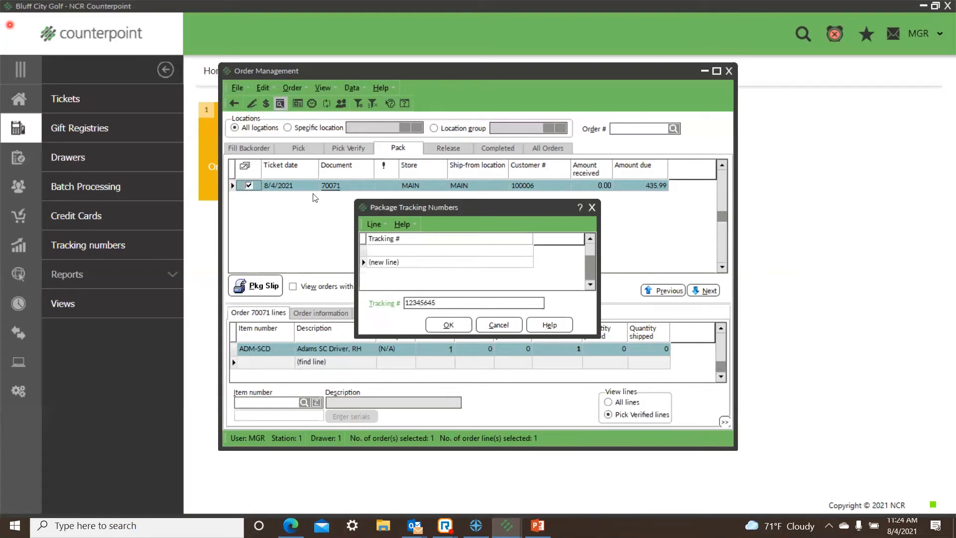
left_click(448, 325)
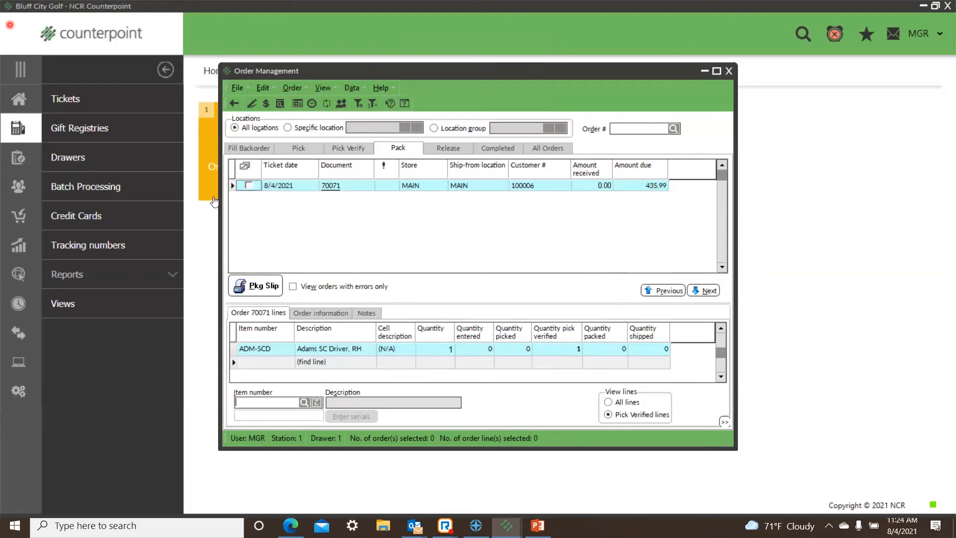
Step: Review the package tracking numbers saved on the order ready to pack
left_click(249, 185)
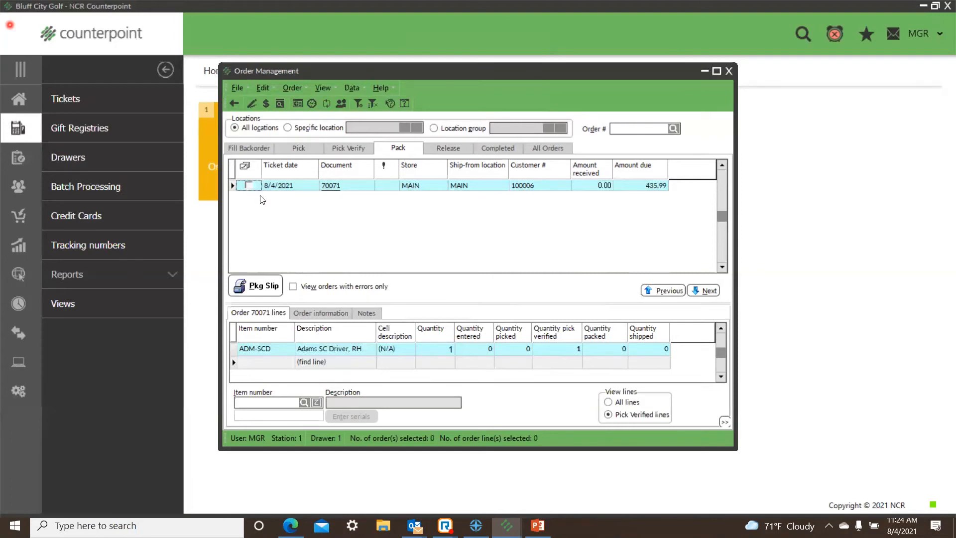
left_click(280, 103)
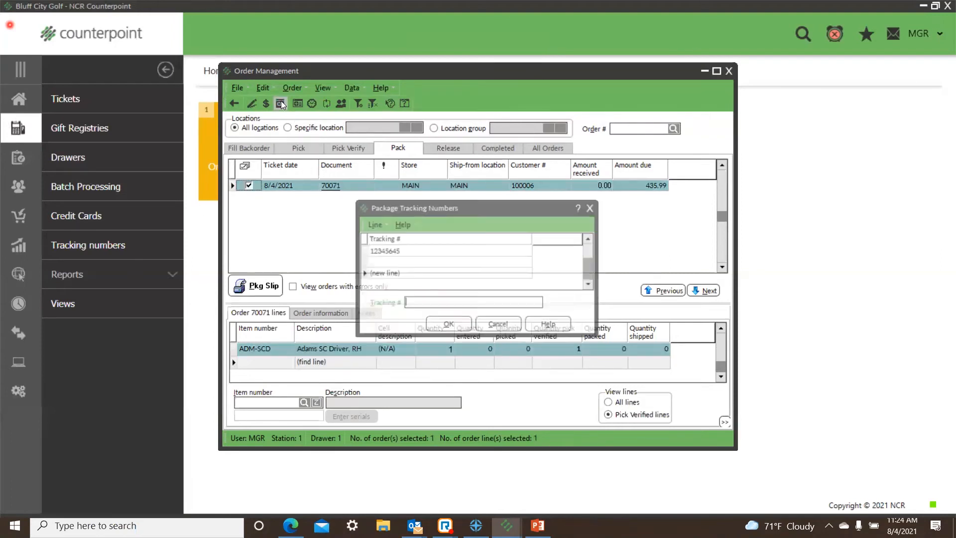
left_click(401, 251)
left_click(470, 324)
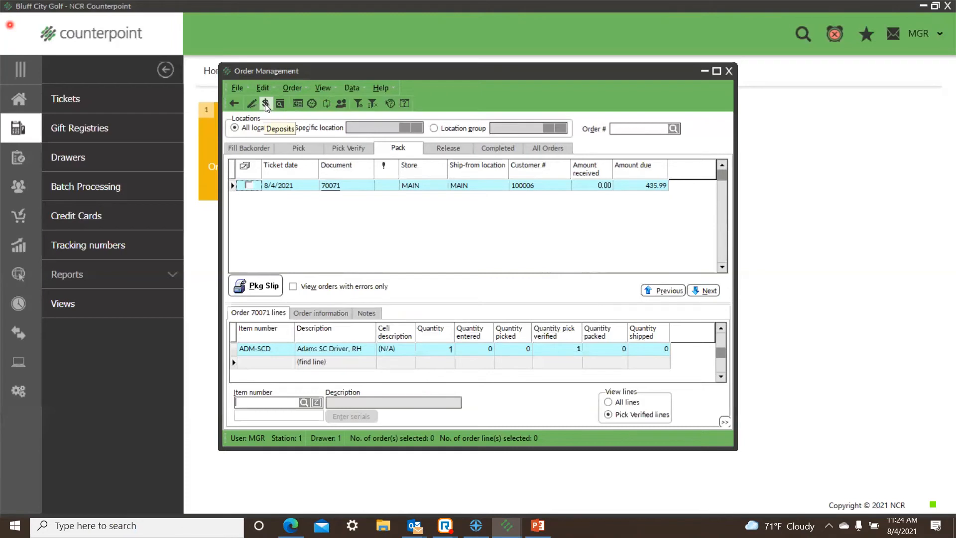
Step: Enter a 10.00 personal check deposit on the 8/4/2021 order ready to pack and save the payment line
left_click(266, 104)
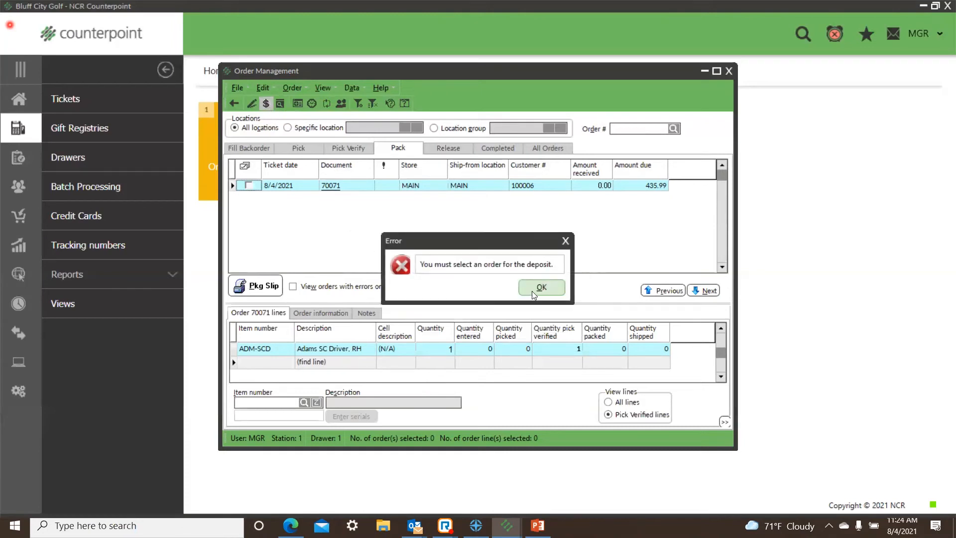
left_click(542, 287)
left_click(249, 186)
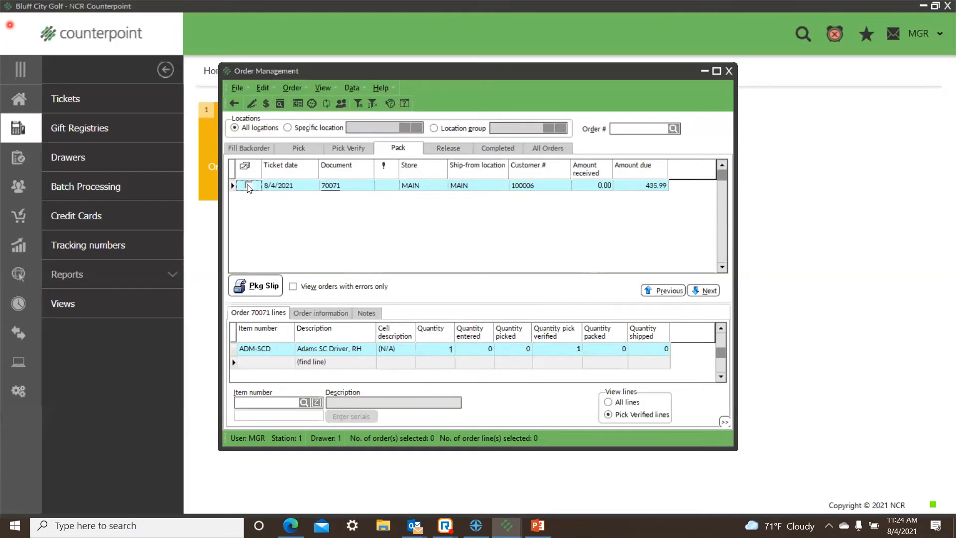
left_click(268, 106)
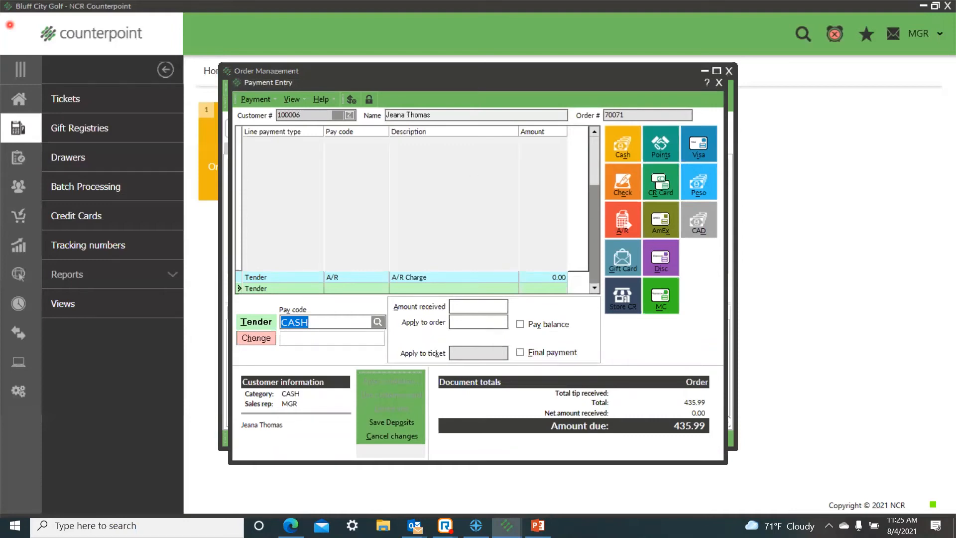
left_click(620, 183)
key("Tab")
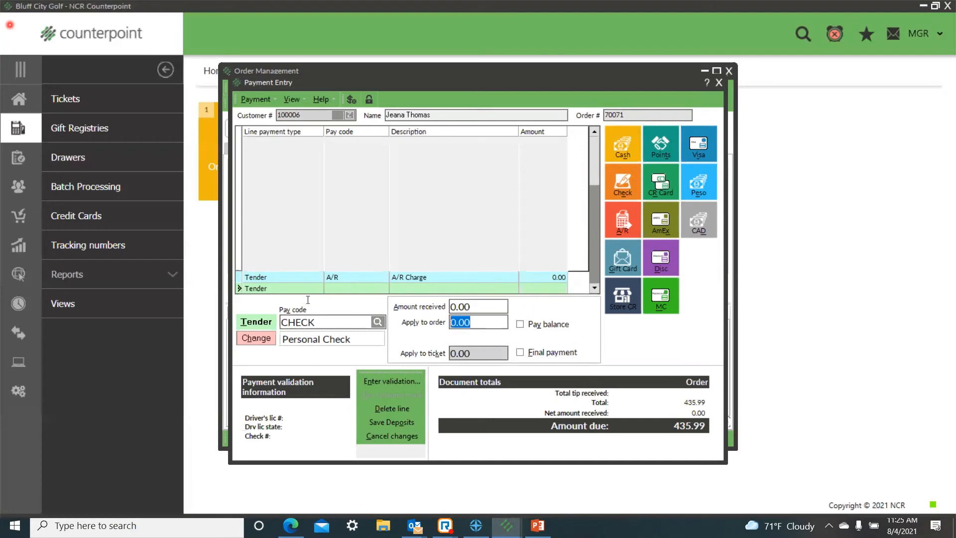
type("1")
type("0")
left_click(398, 423)
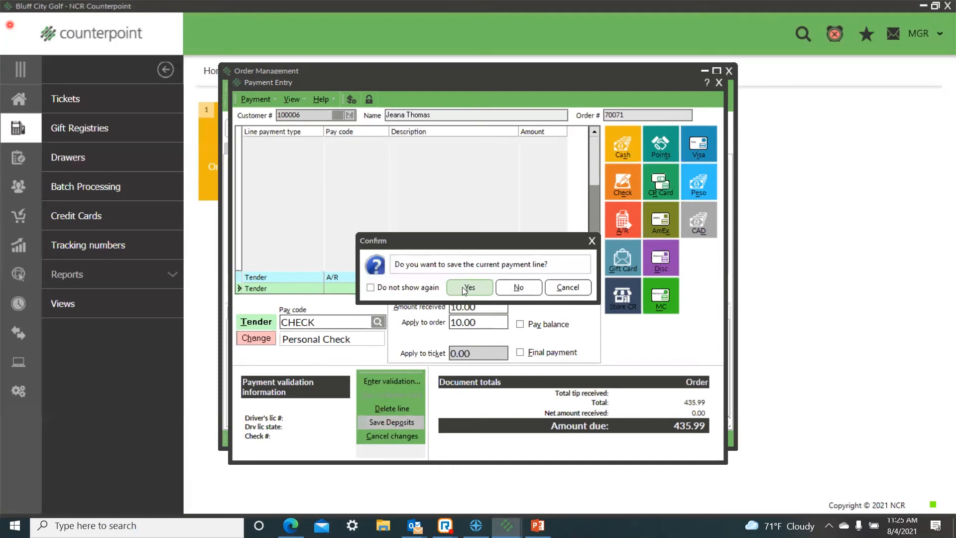
left_click(462, 288)
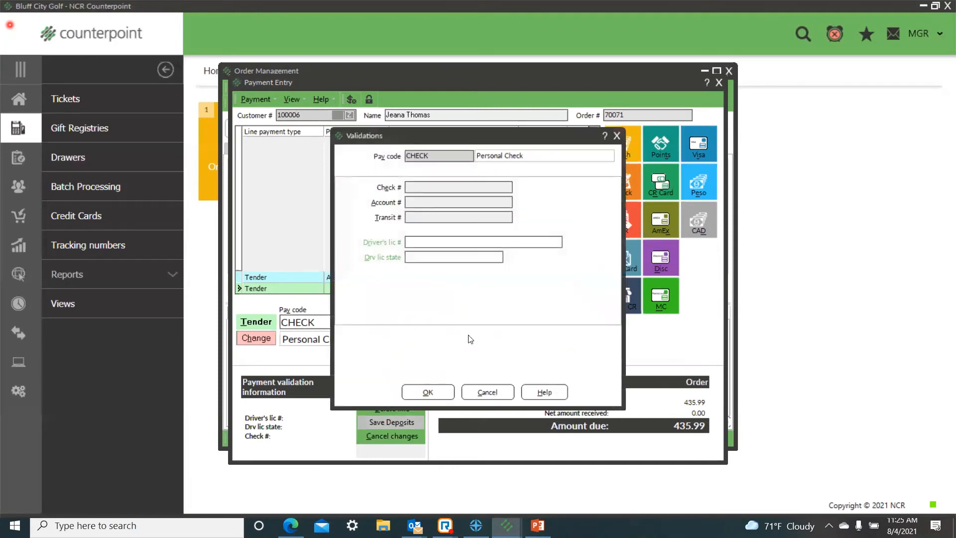
Step: Fill in the check's driver's license number and state, and complete the deposit without printing a receipt
type("1")
left_click(475, 257)
type("1")
left_click(428, 391)
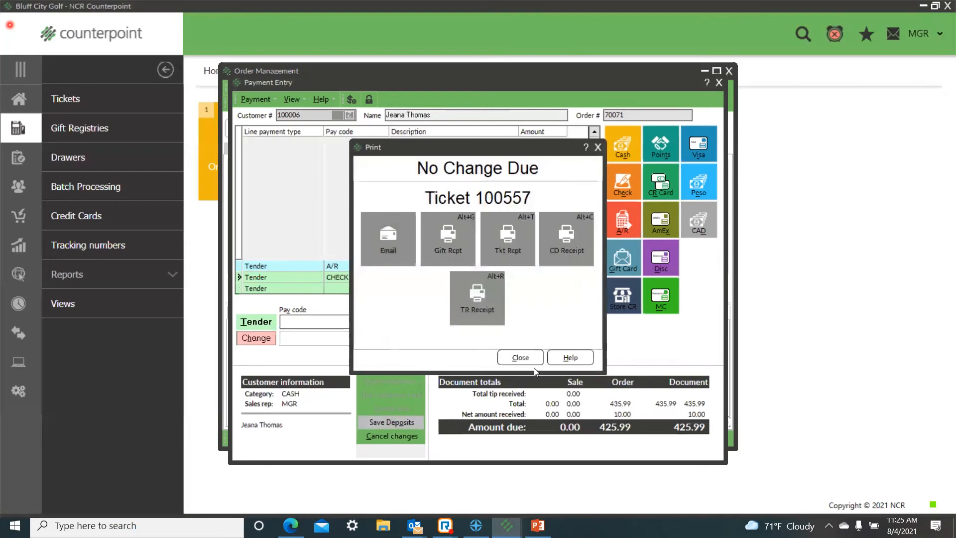
left_click(521, 358)
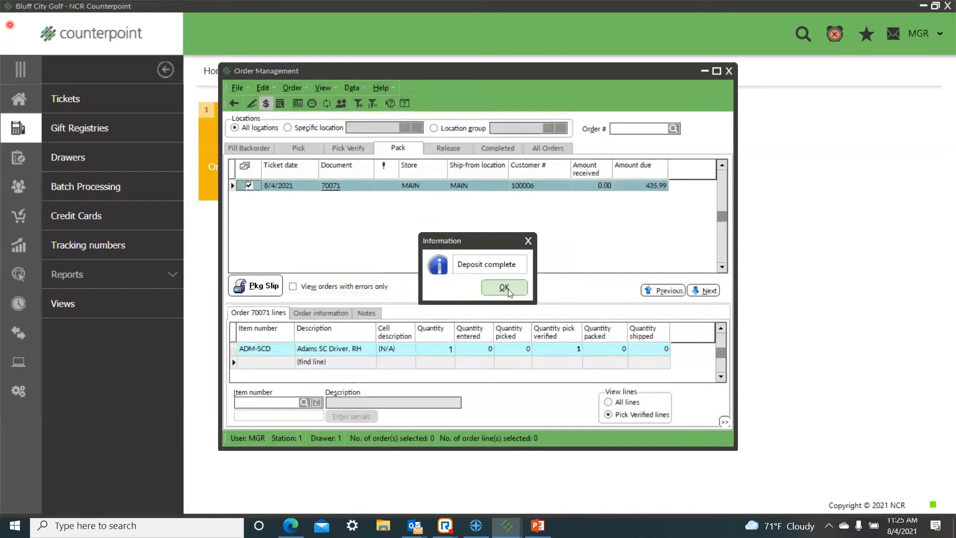
left_click(508, 291)
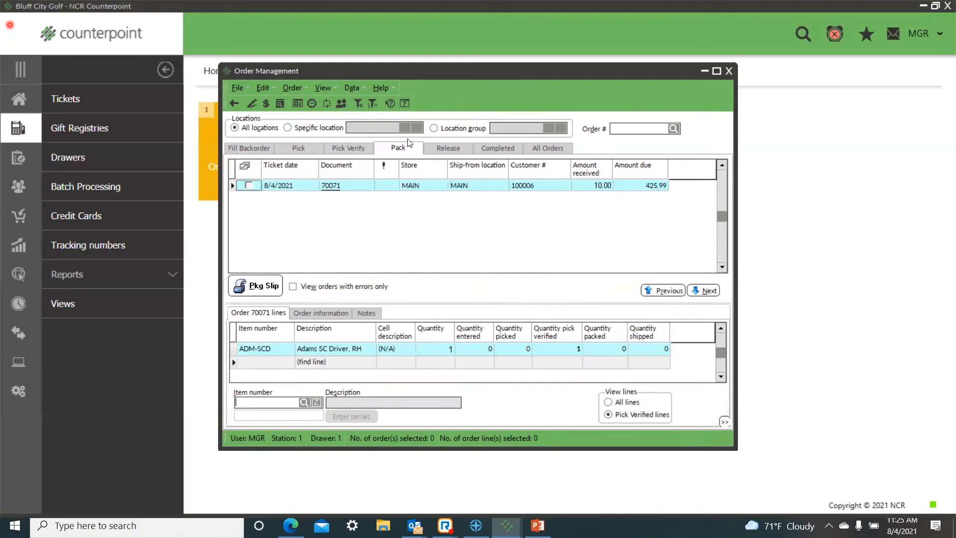
Step: Edit the order ready to pack and add one CAL-HEX Callaway HEX Tour Balls item as a Stocking line
left_click(249, 186)
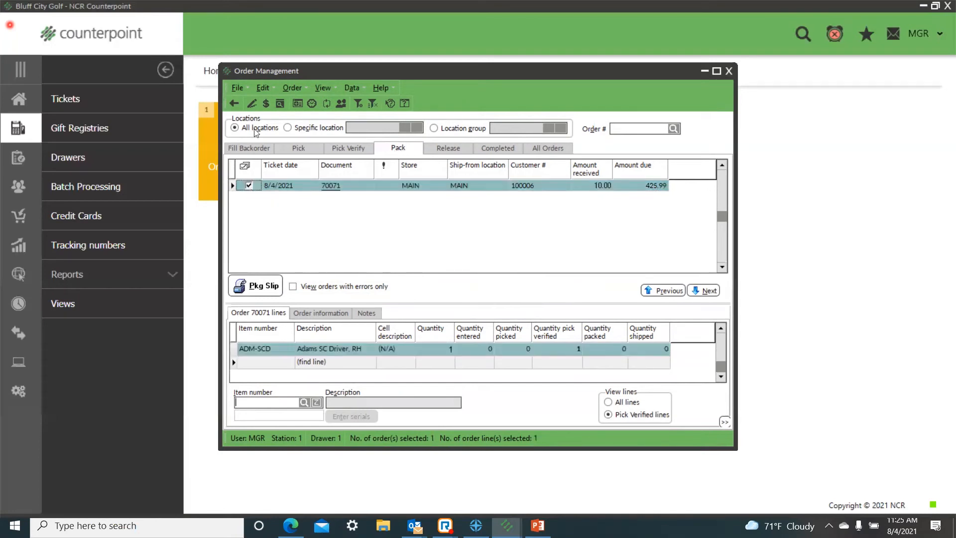
left_click(252, 104)
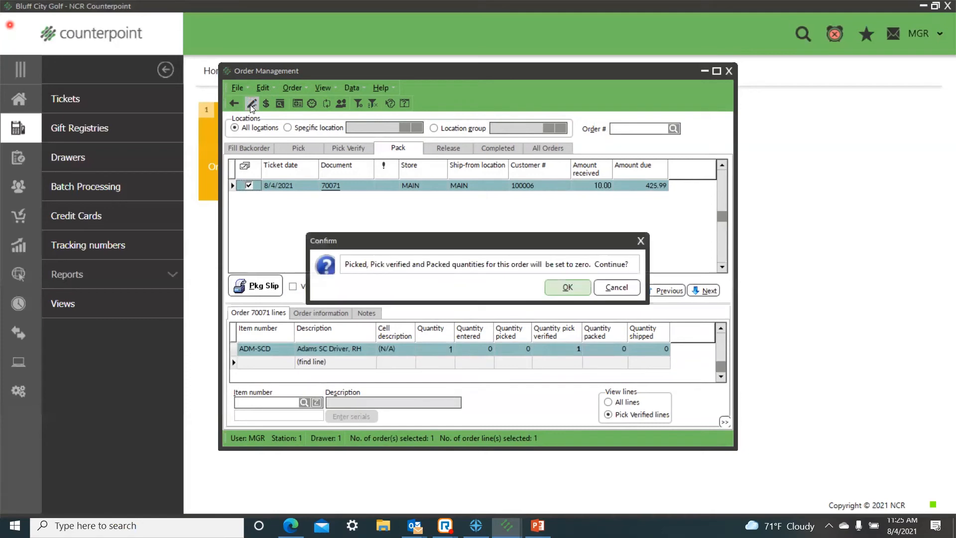
left_click(568, 287)
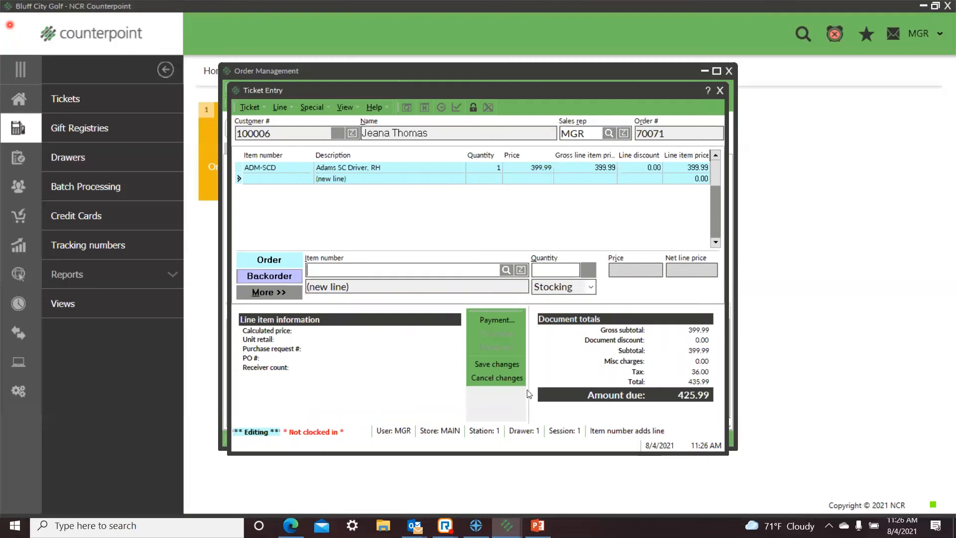
left_click(505, 270)
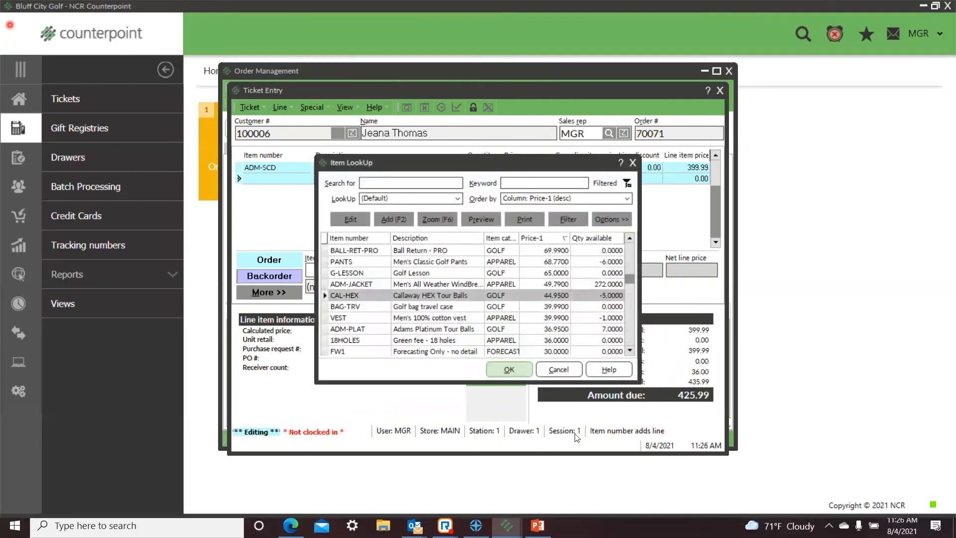
left_click(505, 369)
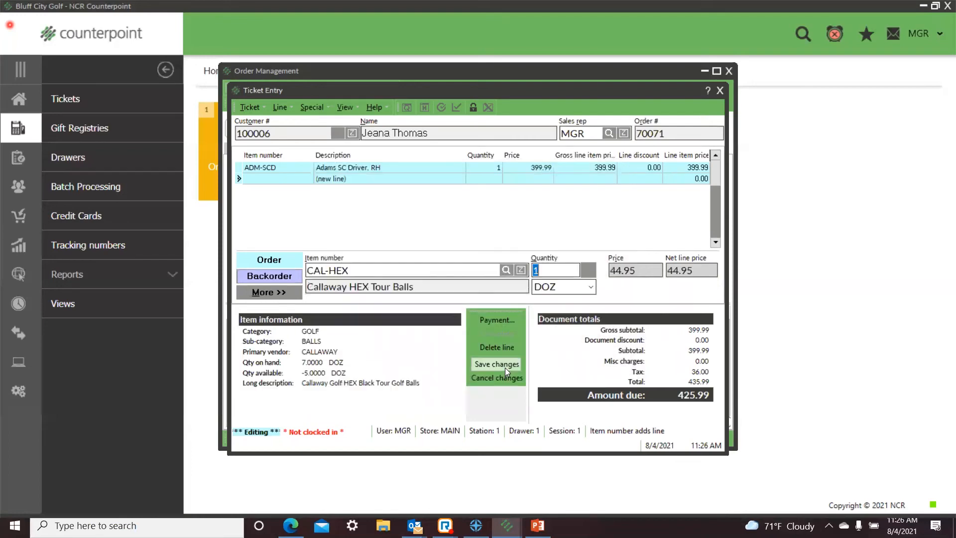
key("Return")
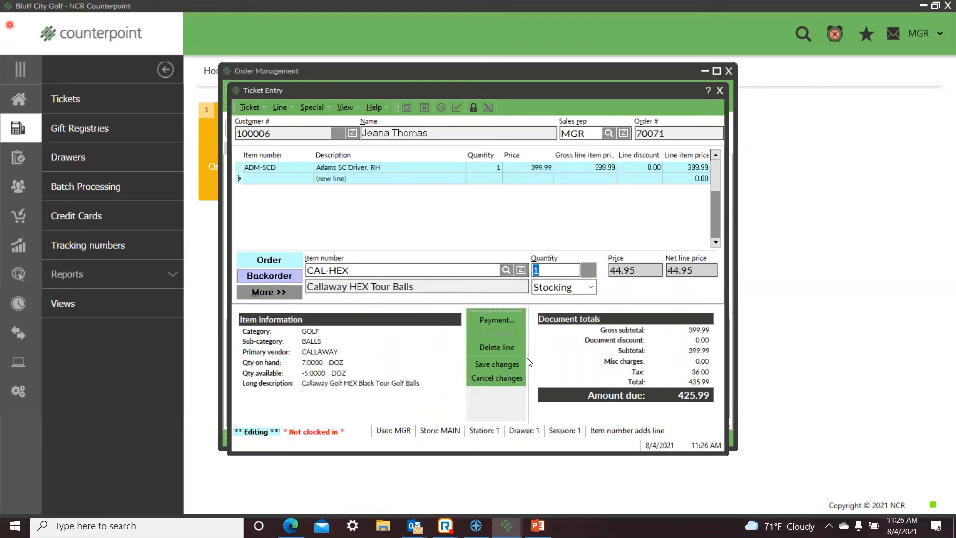
Step: Check the payments on the edited order and save the order changes
left_click(486, 321)
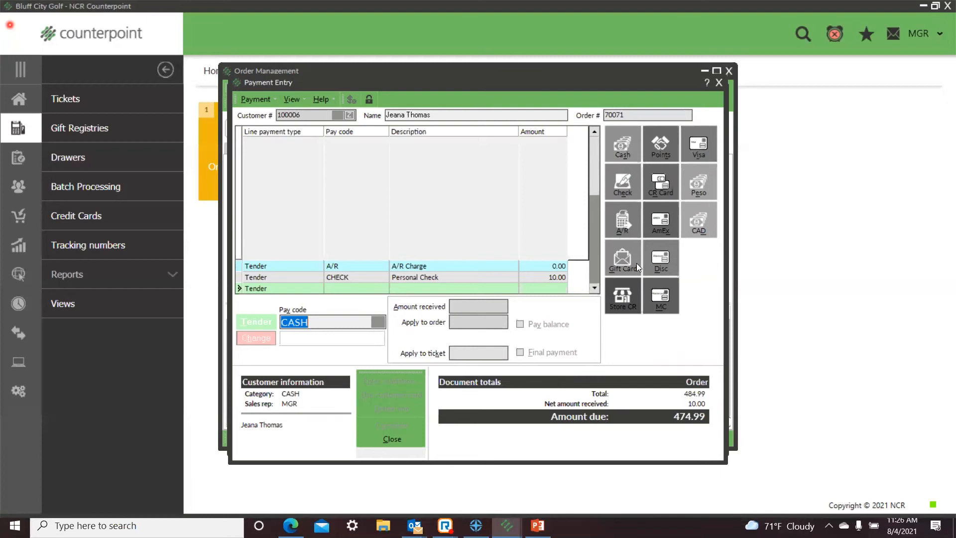
left_click(391, 439)
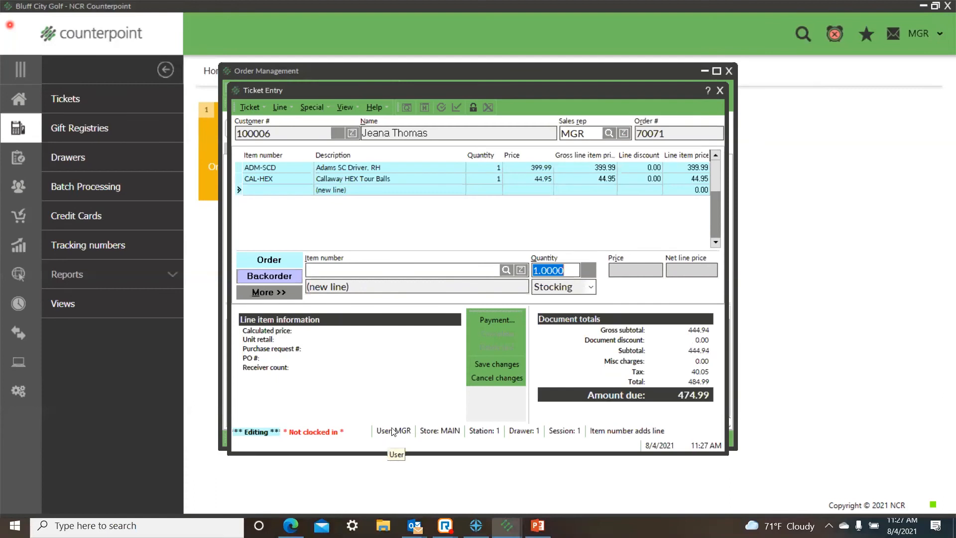
left_click(484, 366)
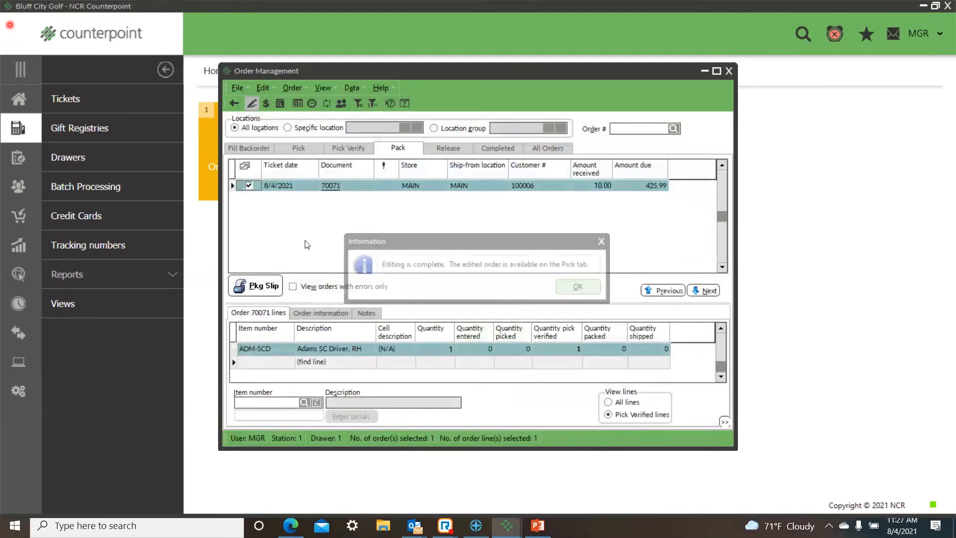
left_click(582, 288)
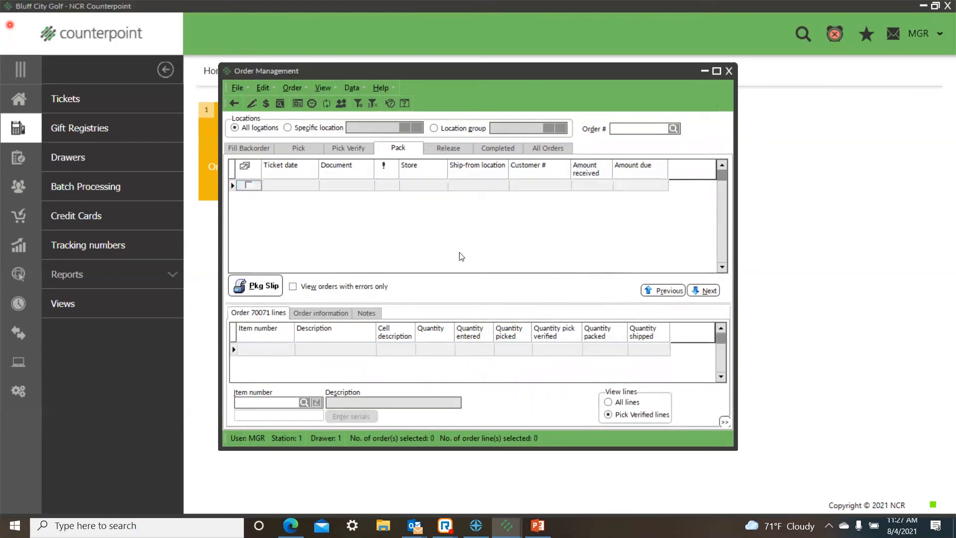
Step: Select the 8/4/2021 order ready to pick and start a deposit on it with A/R Charge as the pay code
left_click(294, 149)
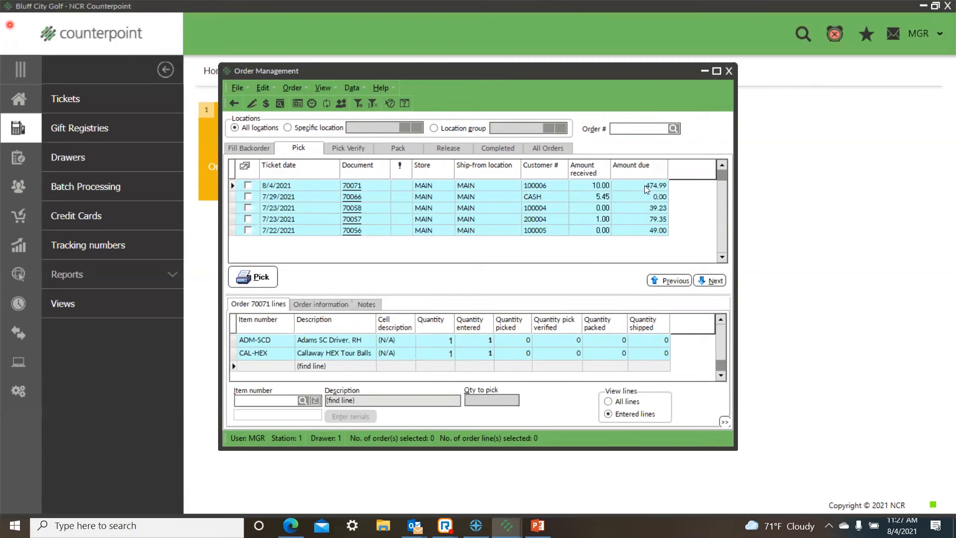
left_click(248, 185)
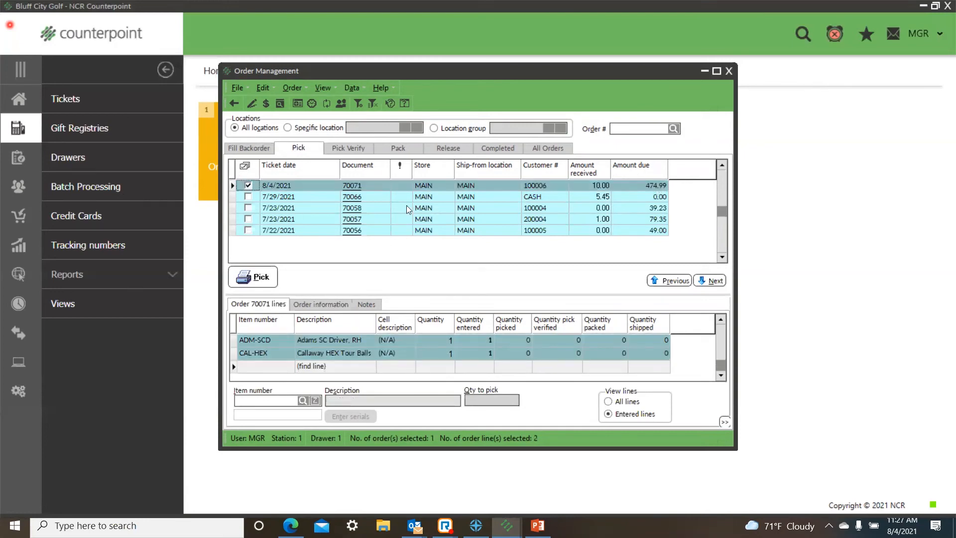
left_click(266, 103)
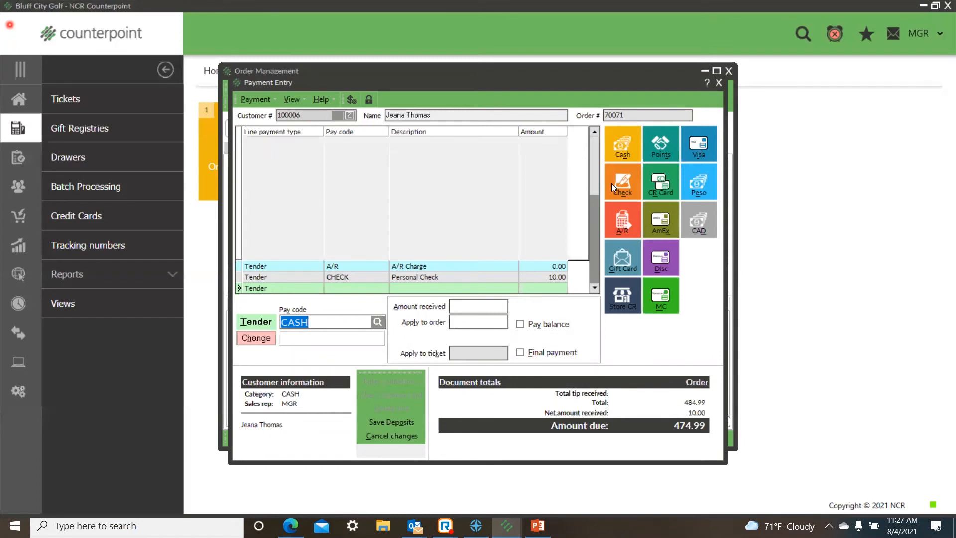
left_click(617, 219)
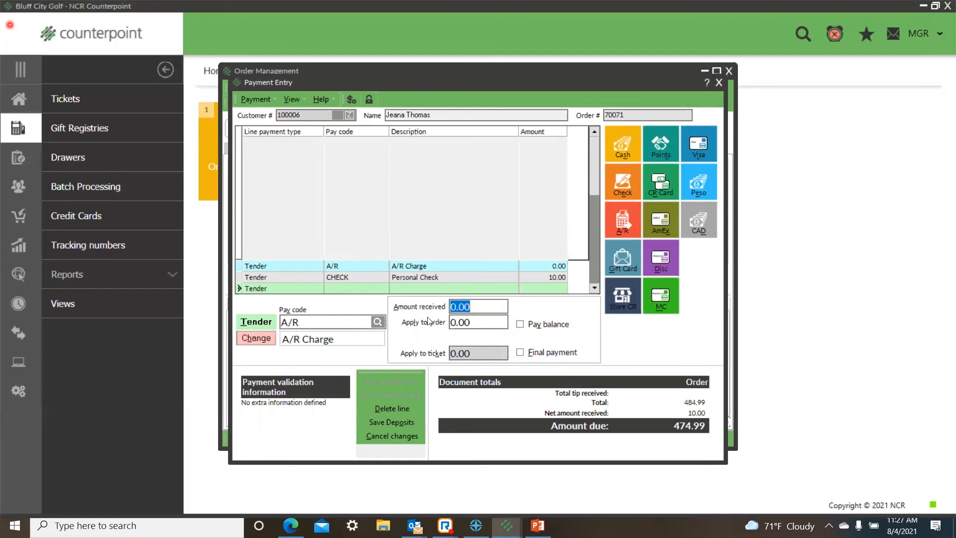
left_click(502, 323)
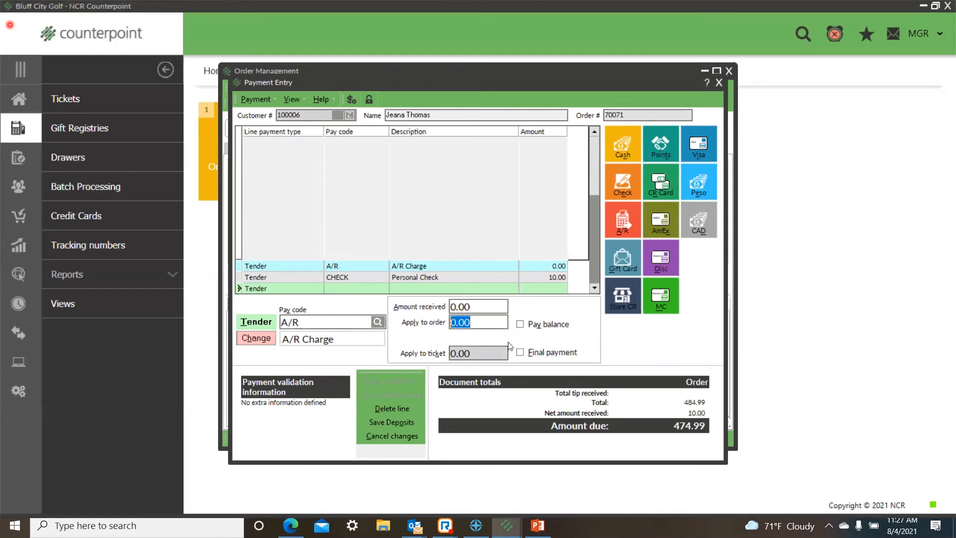
left_click(519, 327)
left_click_drag(482, 323, 303, 331)
key("BackSpace")
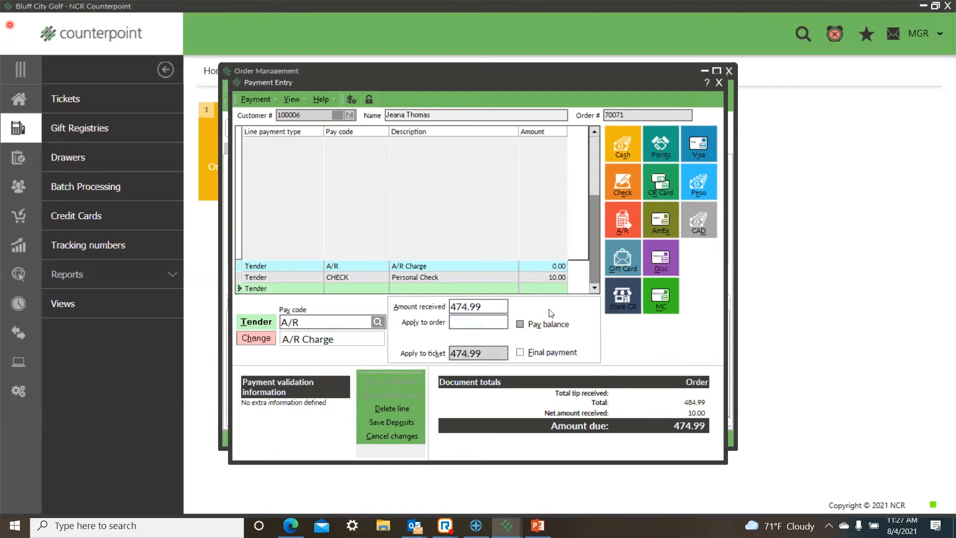
Step: Set the A/R charge's amount received to 40.00 and apply it all to the order
left_click_drag(482, 307, 319, 306)
key("BackSpace")
key("shift+Home")
type("40.00")
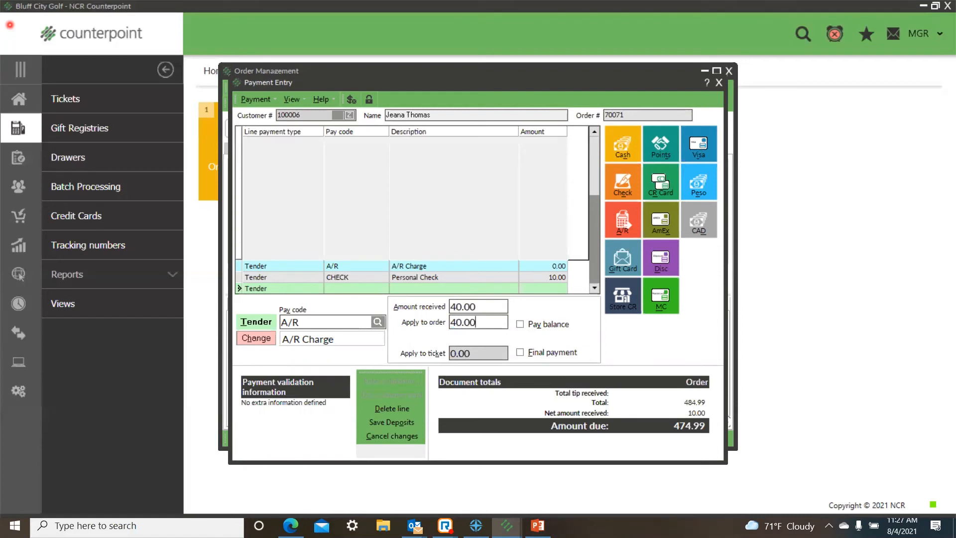
Step: Save the deposit together with the current payment line and finish without printing a receipt
left_click(381, 422)
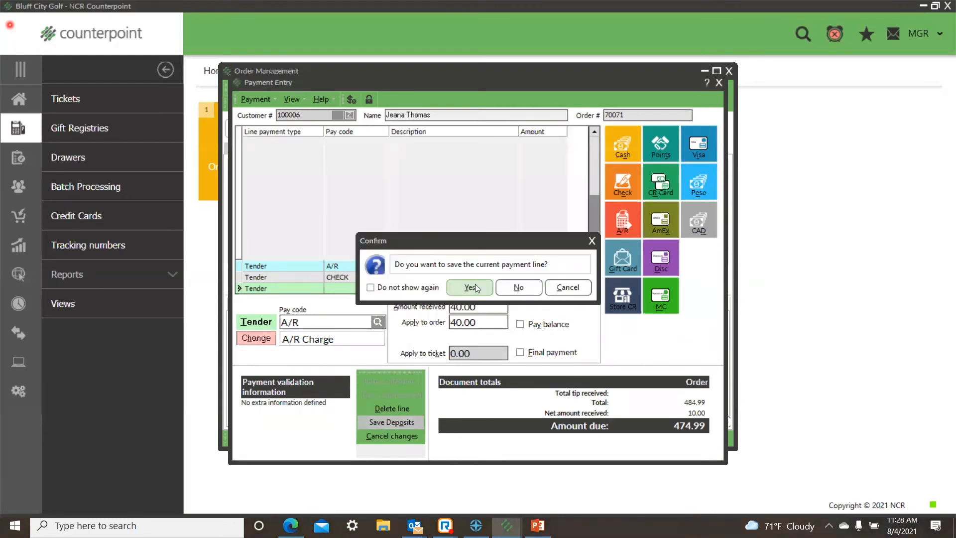
left_click(474, 287)
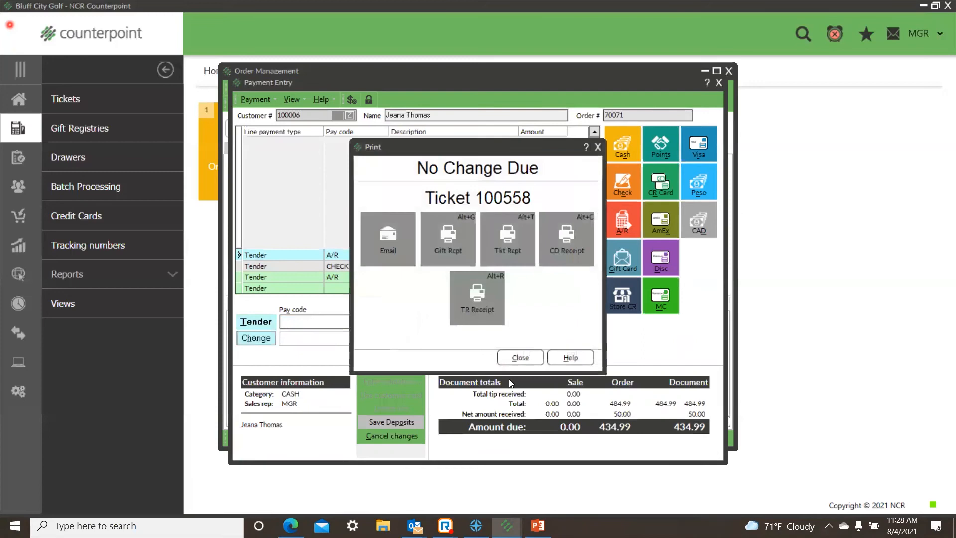
left_click(519, 353)
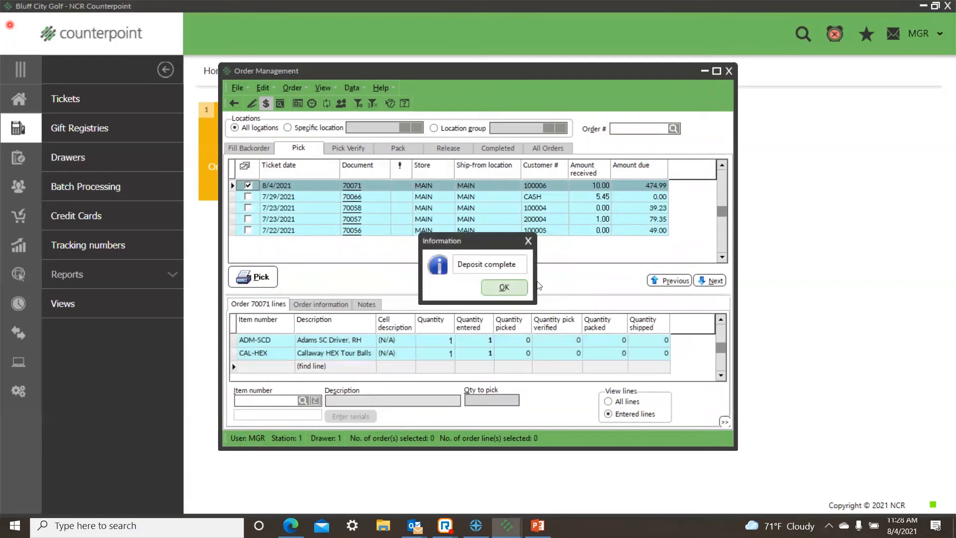
left_click(507, 287)
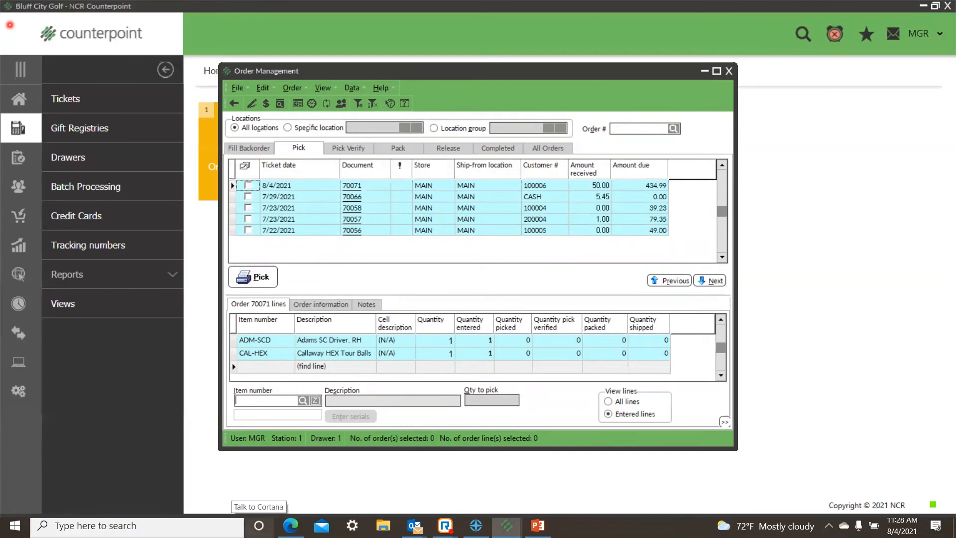
Step: Close Order Management, minimize Counterpoint, and switch to PowerPoint to start the slide show from the Key Takeaways slide
left_click(729, 72)
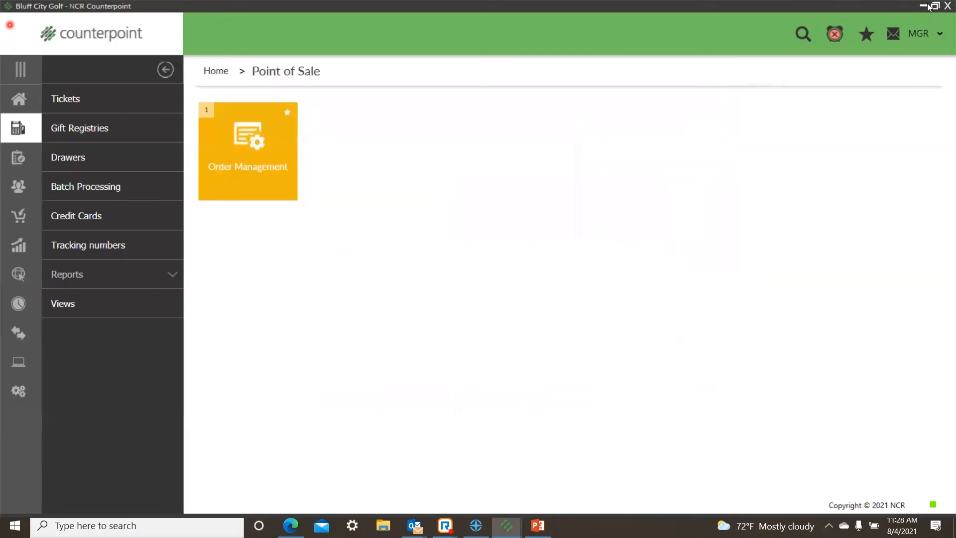
left_click(925, 5)
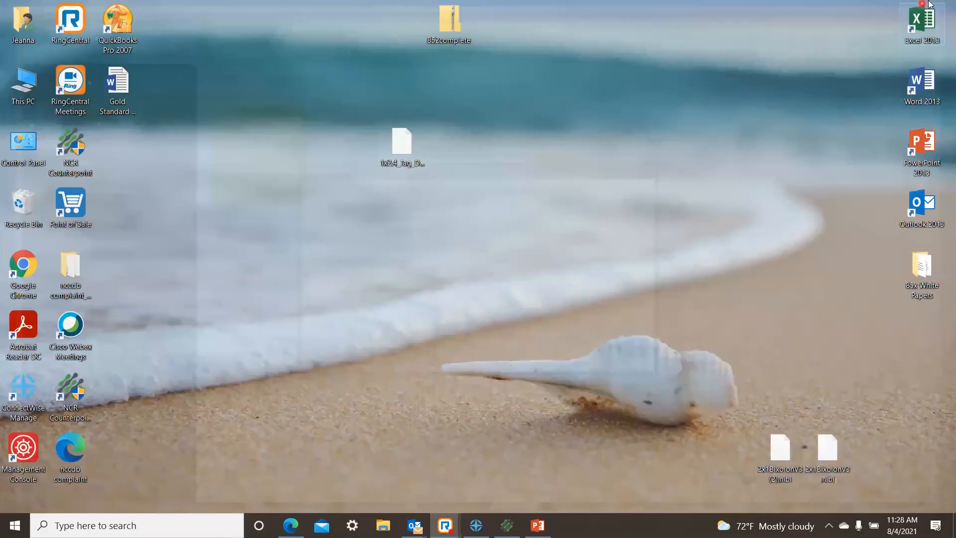
left_click(537, 526)
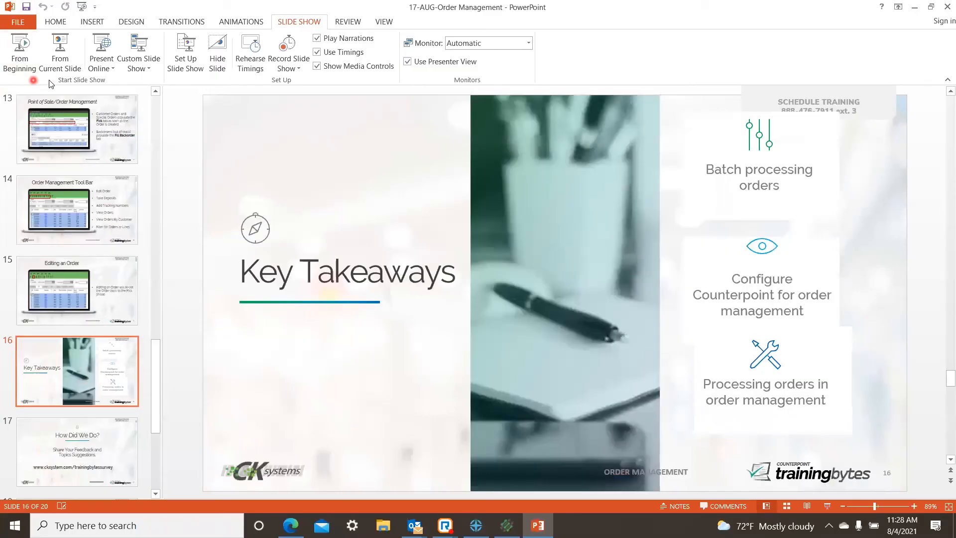
left_click(56, 64)
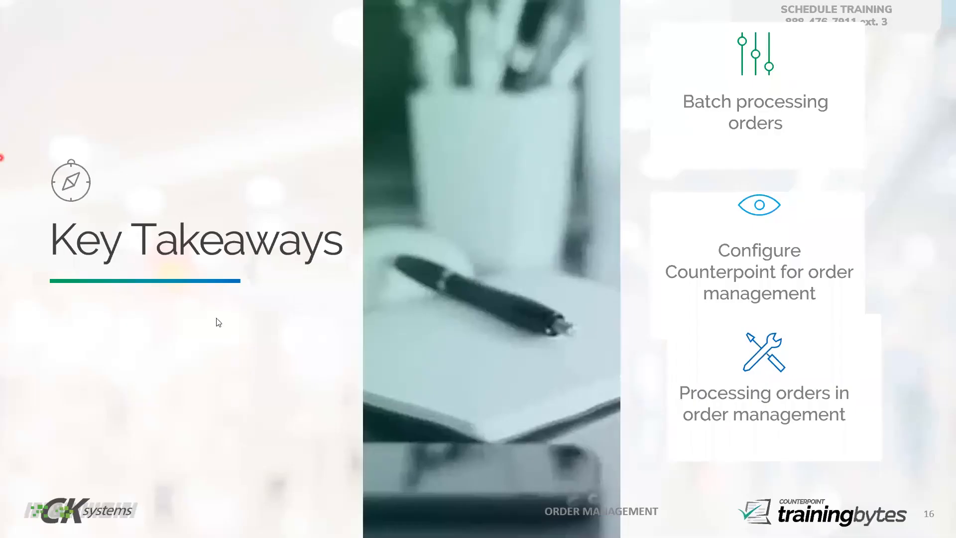